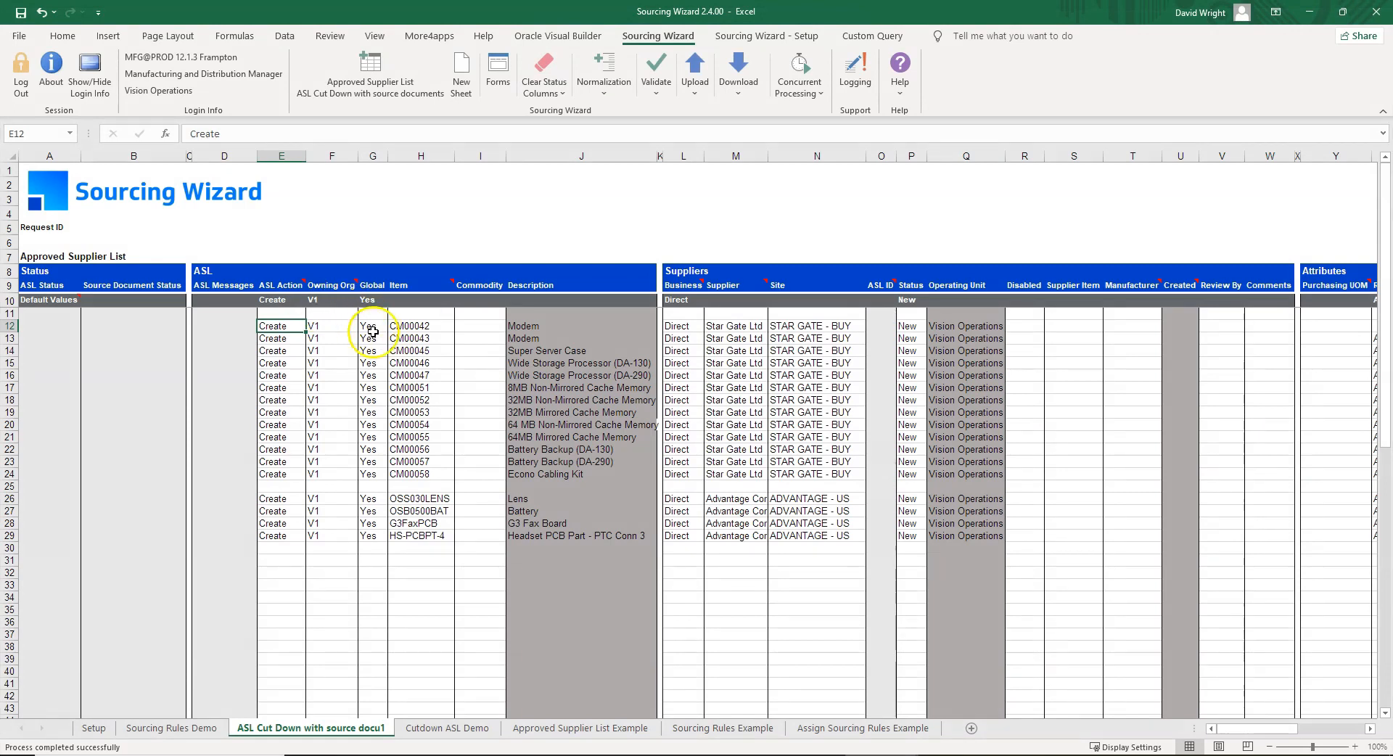
Validate all rows of the approved supplier list in the cut-down sheet and close the processing window
{"action": "left_click", "coordinate": [409, 328]}
{"action": "left_click_drag", "start_coordinate": [1237, 729], "coordinate": [1183, 734]}
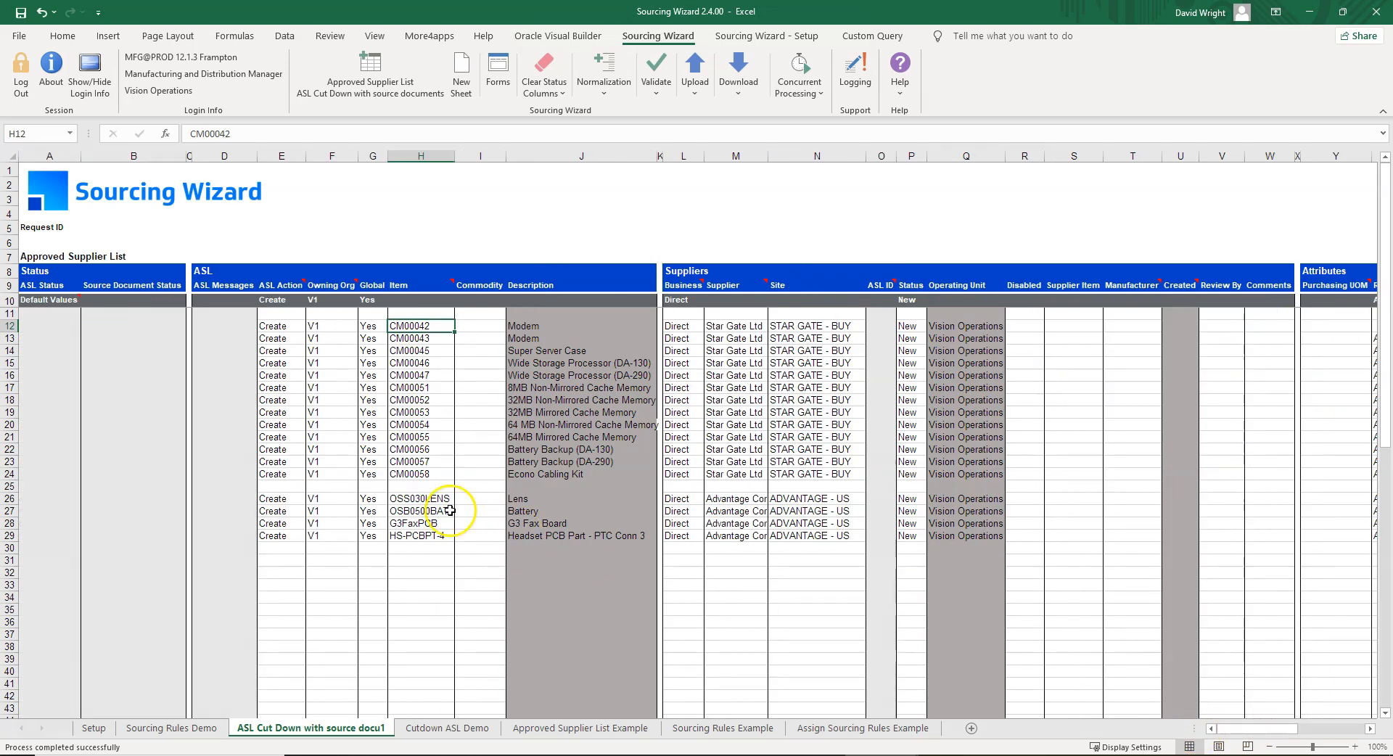
{"action": "left_click", "coordinate": [656, 80]}
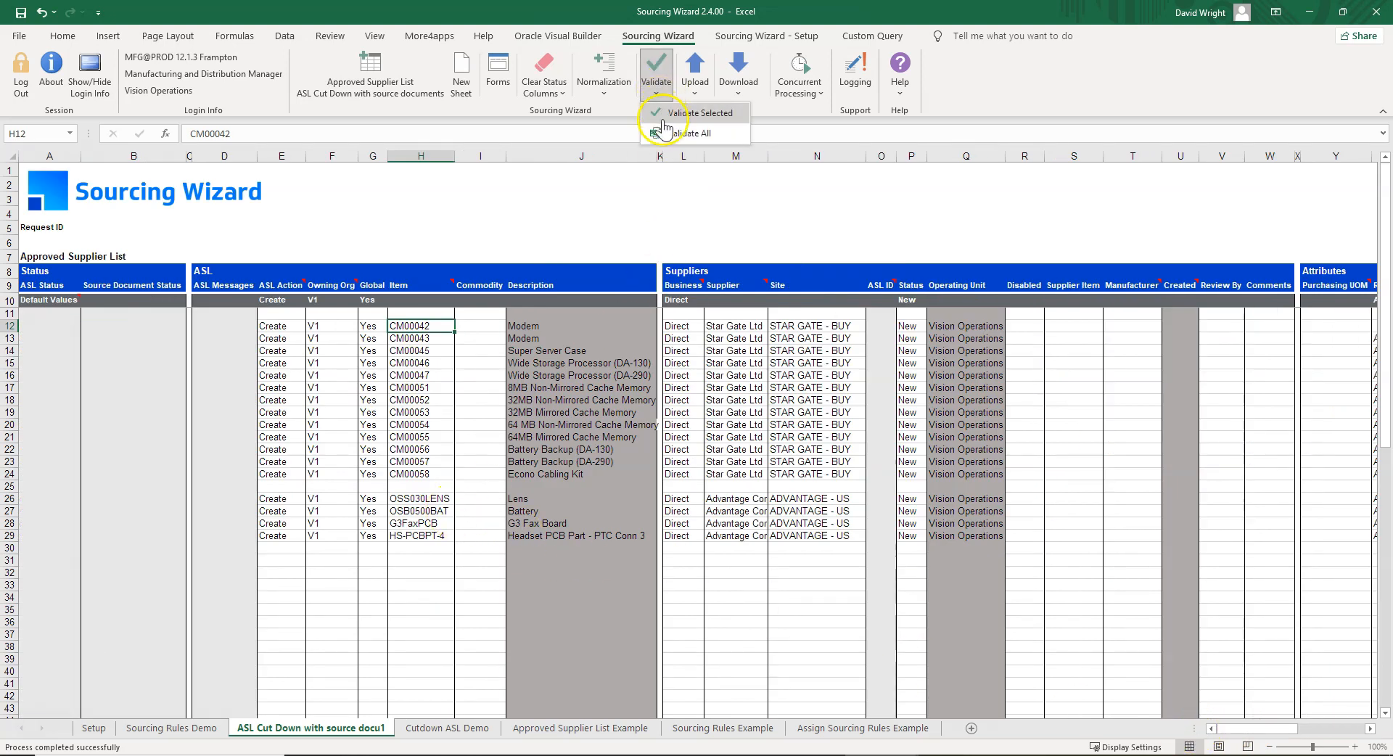
{"action": "left_click", "coordinate": [664, 133]}
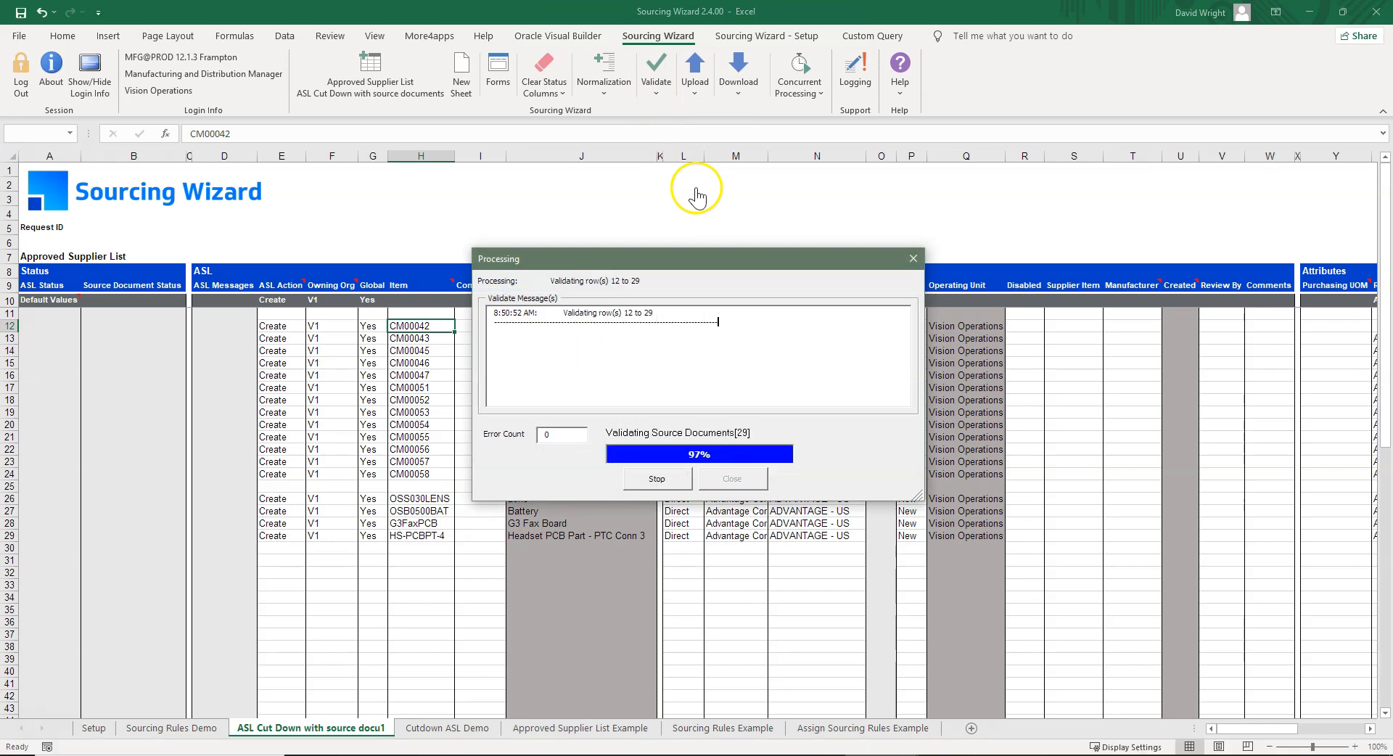
{"action": "left_click", "coordinate": [732, 479]}
{"action": "left_click", "coordinate": [735, 474]}
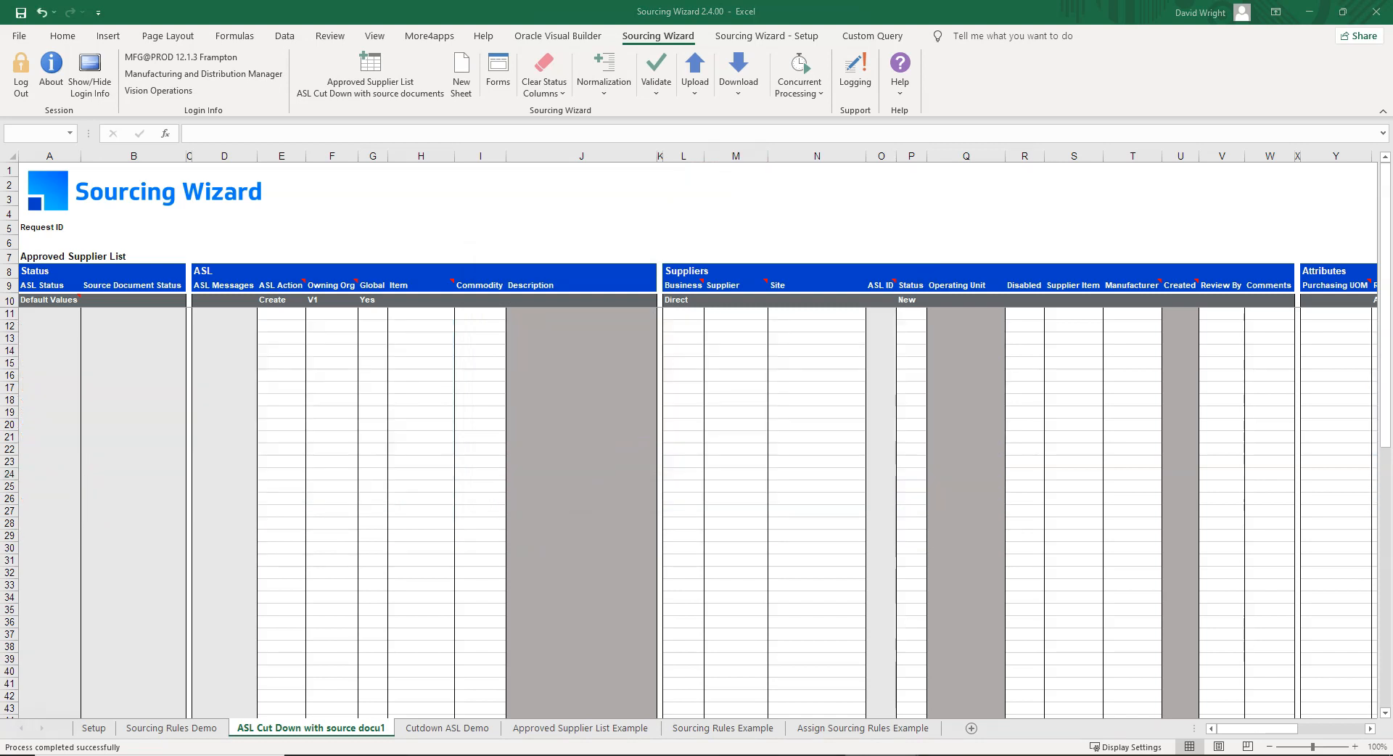
Enter items OSS030LENS, OSB0500BAT, G3FaxPCB and HS-PCBPT-4 for Advantage Corp in rows 12–15, and items CM00042–CM00058 for Star Gate Ltd in rows 17–29
{"action": "left_click", "coordinate": [439, 324]}
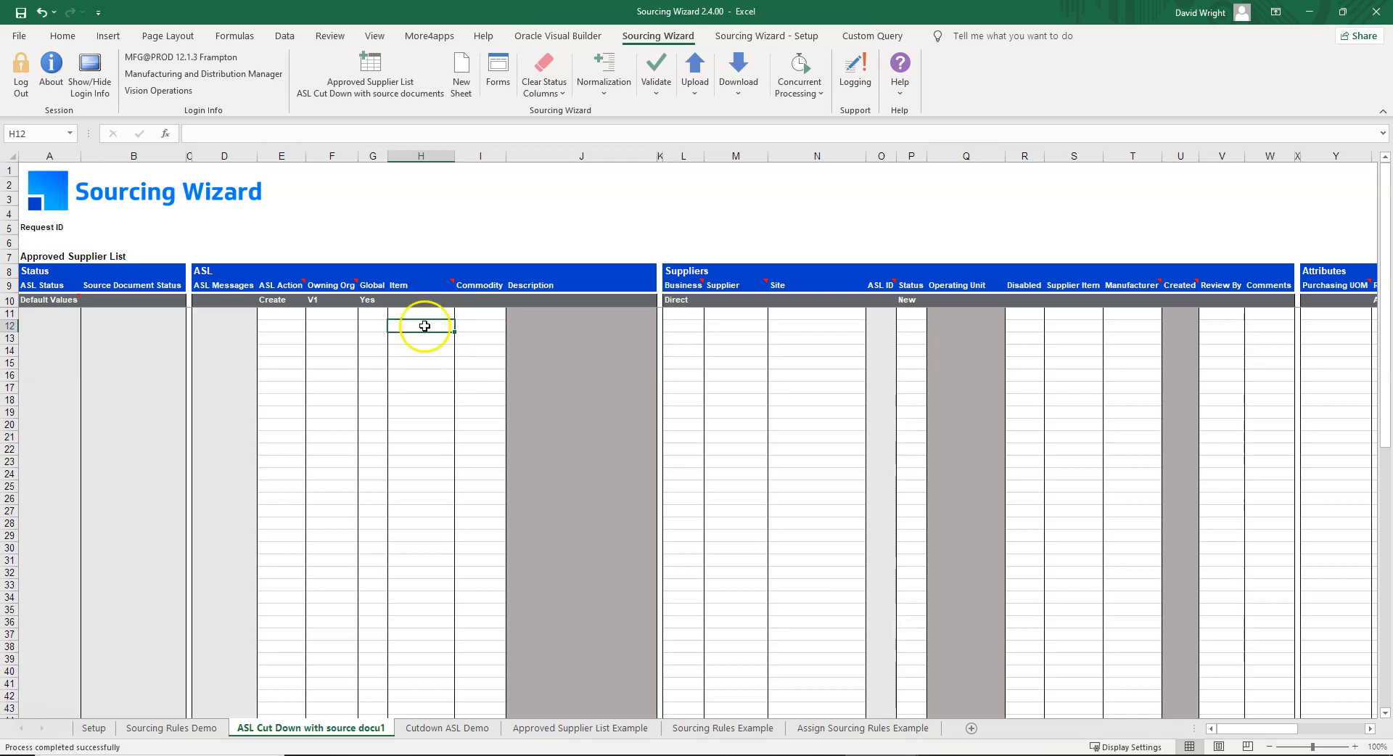
{"action": "type", "text": "OSS030LENS OSB0500BAT G3FaxPCB HS-PCBPT-4  CM00042 CM00043 CM00045 CM00046 CM00047 CM00051 CM00052 CM00053 CM00054 CM00055 CM00056 CM00057 CM00058"}
{"action": "left_click", "coordinate": [730, 325]}
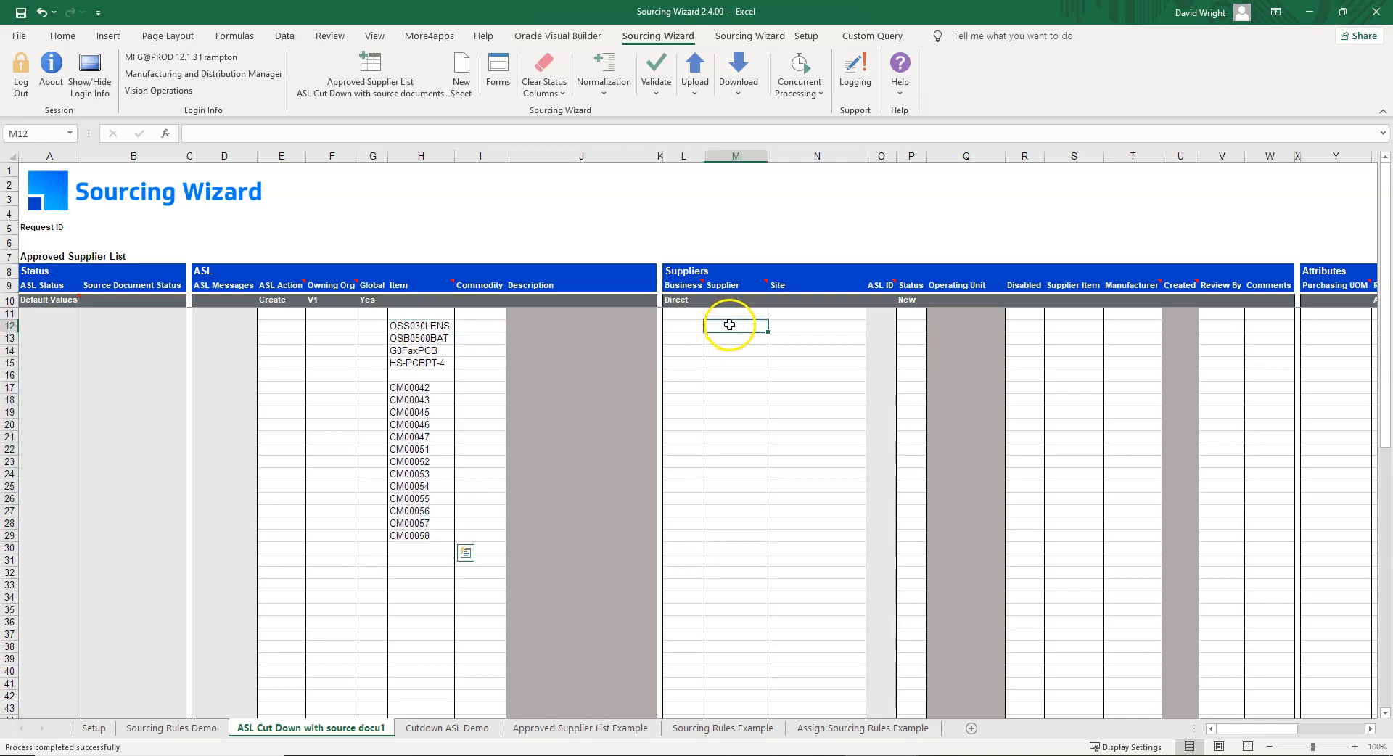
{"action": "left_click_drag", "start_coordinate": [729, 324], "coordinate": [725, 535]}
{"action": "key", "text": "ctrl+v"}
{"action": "type", "text": "Star Gate Ltd Star Gate Ltd Star Gate Ltd Star Gate Ltd Star Gate Ltd Star Gate Ltd Star Gate Ltd Star Gate Ltd Star Gate Ltd Star Gate Ltd Star Gate Ltd Star Gate Ltd Star Gate Ltd"}
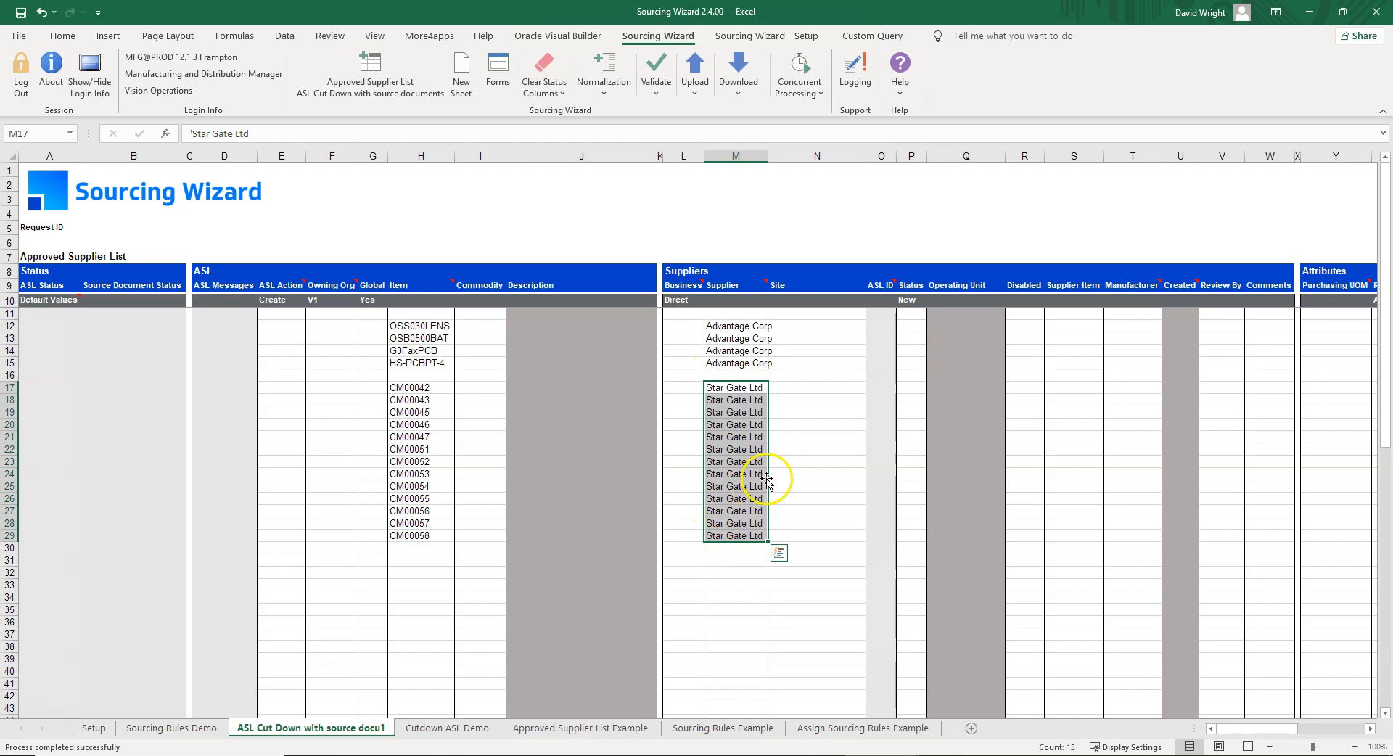
Fill the supplier site for rows 12–15 with ADVANTAGE - US
{"action": "left_click", "coordinate": [801, 326]}
{"action": "left_click_drag", "start_coordinate": [801, 326], "coordinate": [797, 363]}
{"action": "type", "text": "ADVANTAGE - US ADVANTAGE - US ADVANTAGE - US ADVANTAGE - US"}
Look up the site STAR GATE - BUY for row 17 through the row's entry form and fill it down to row 29
{"action": "double_click", "coordinate": [791, 389]}
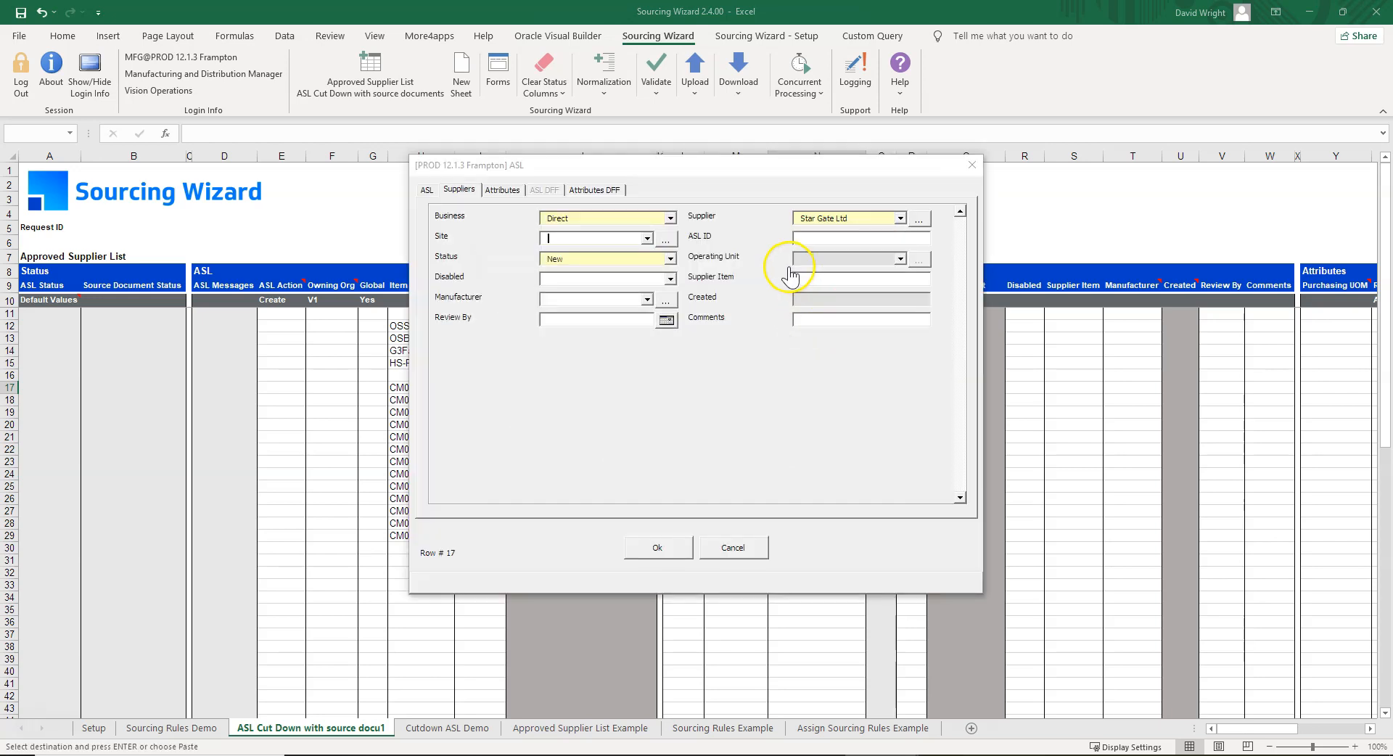
{"action": "left_click", "coordinate": [664, 240]}
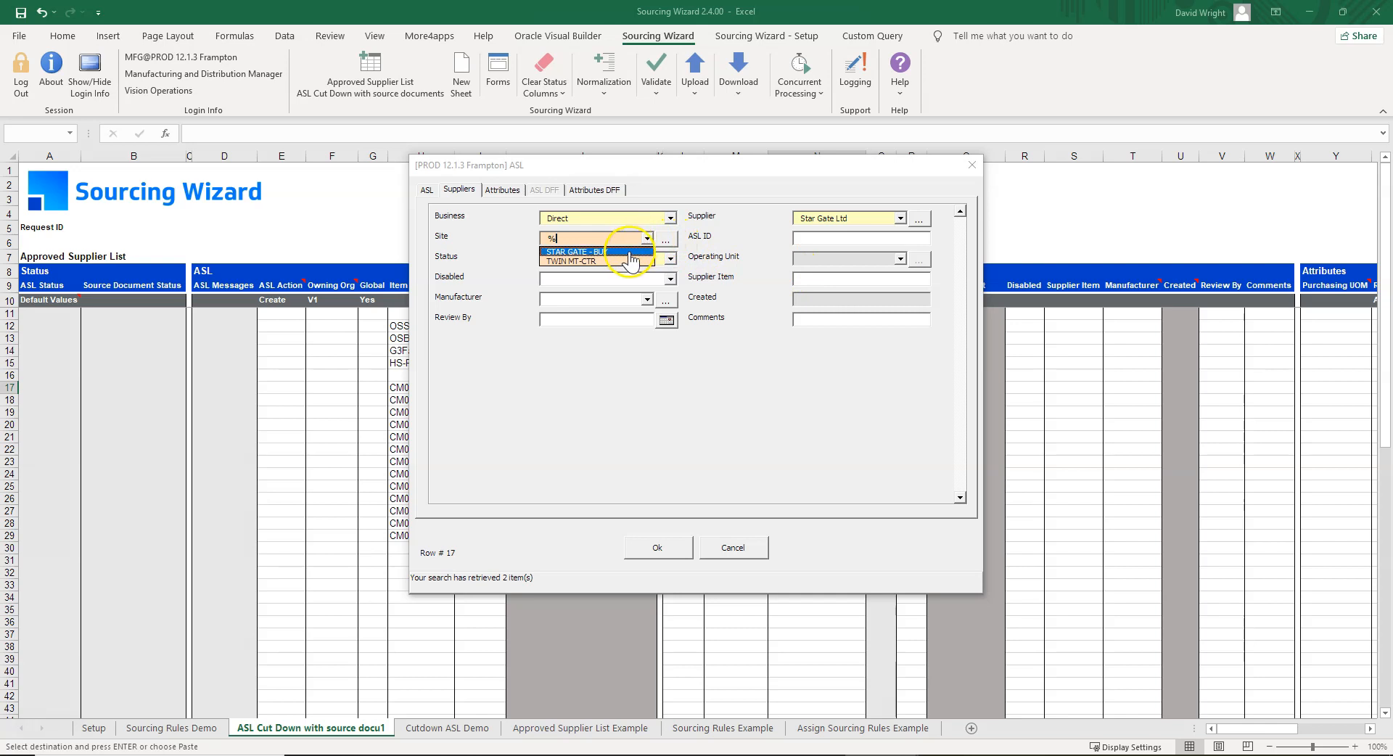
{"action": "left_click", "coordinate": [628, 252]}
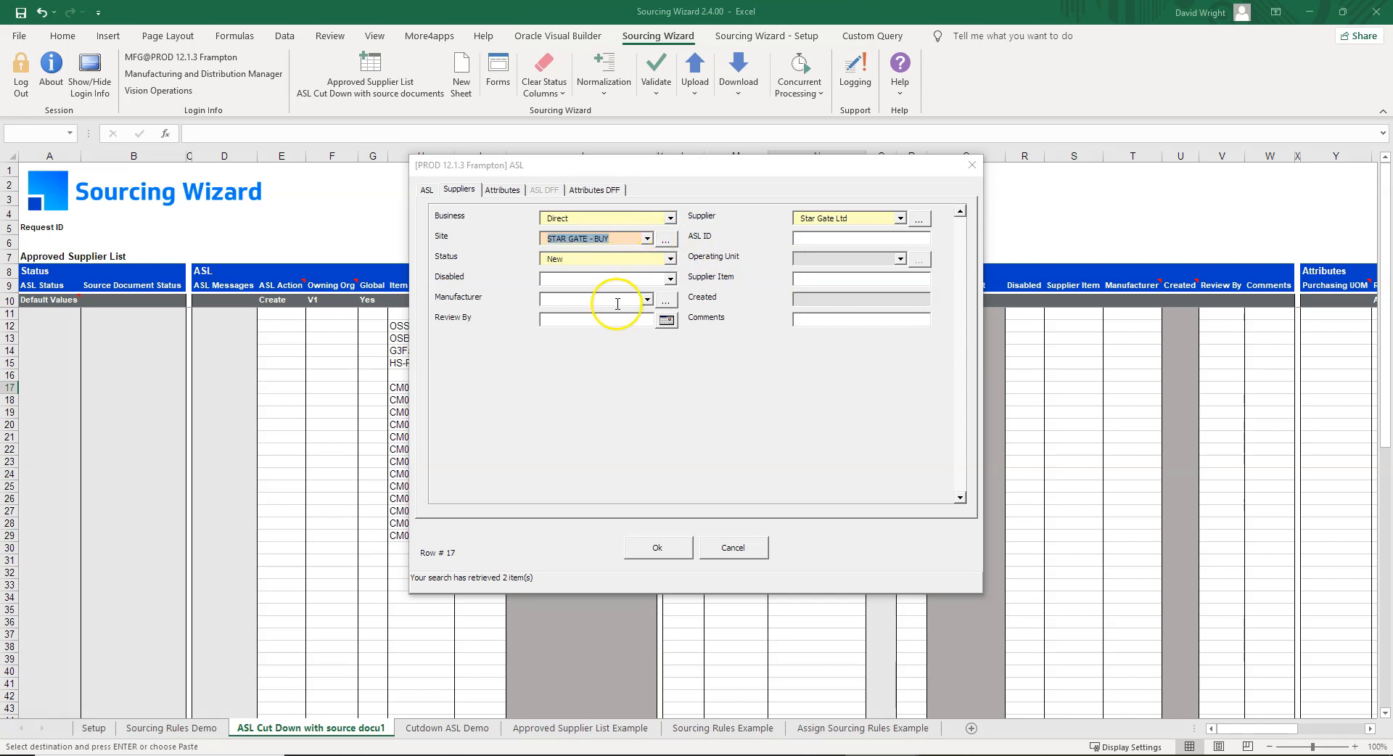
{"action": "left_click", "coordinate": [657, 547]}
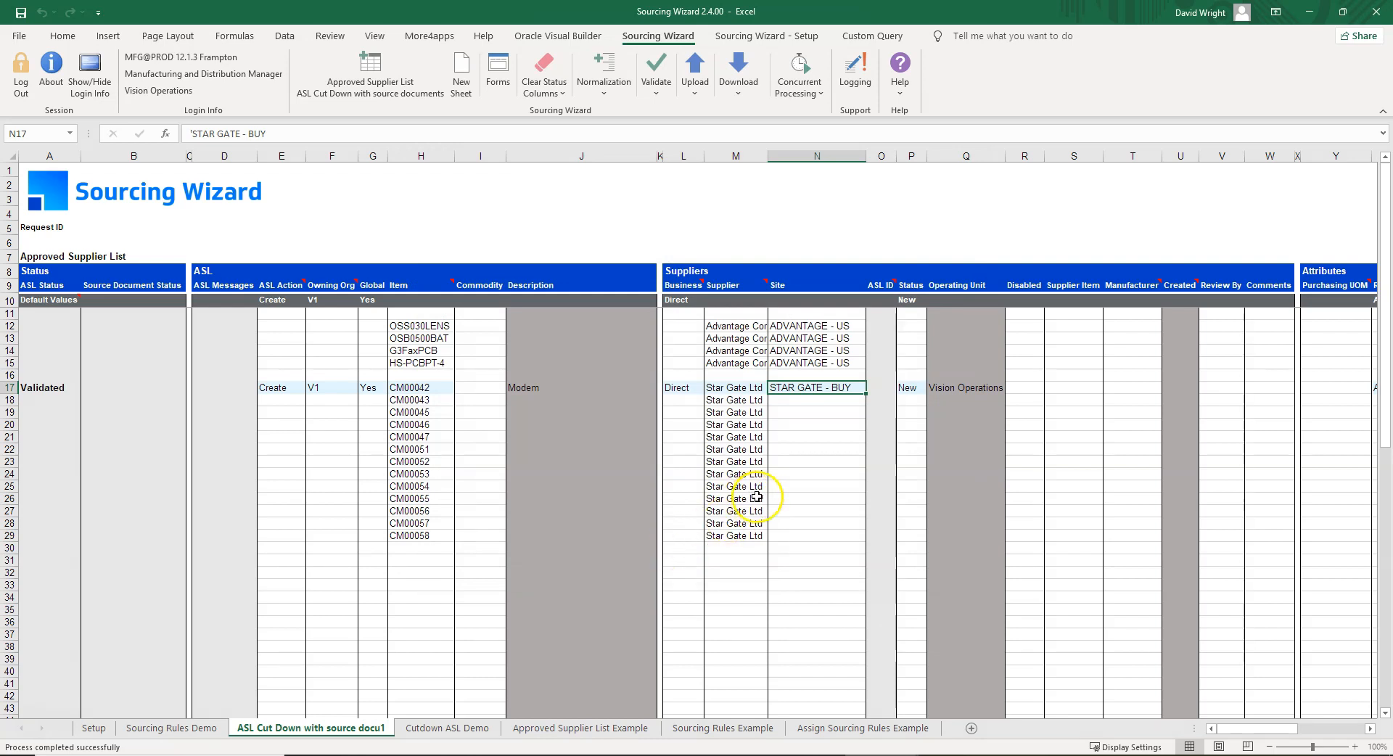
{"action": "left_click_drag", "start_coordinate": [865, 395], "coordinate": [849, 541]}
Assign Blanket Purchase Agreement 10616, line 1, as the source document for row 12 through the Source Documents form
{"action": "left_click_drag", "start_coordinate": [1231, 730], "coordinate": [1279, 718]}
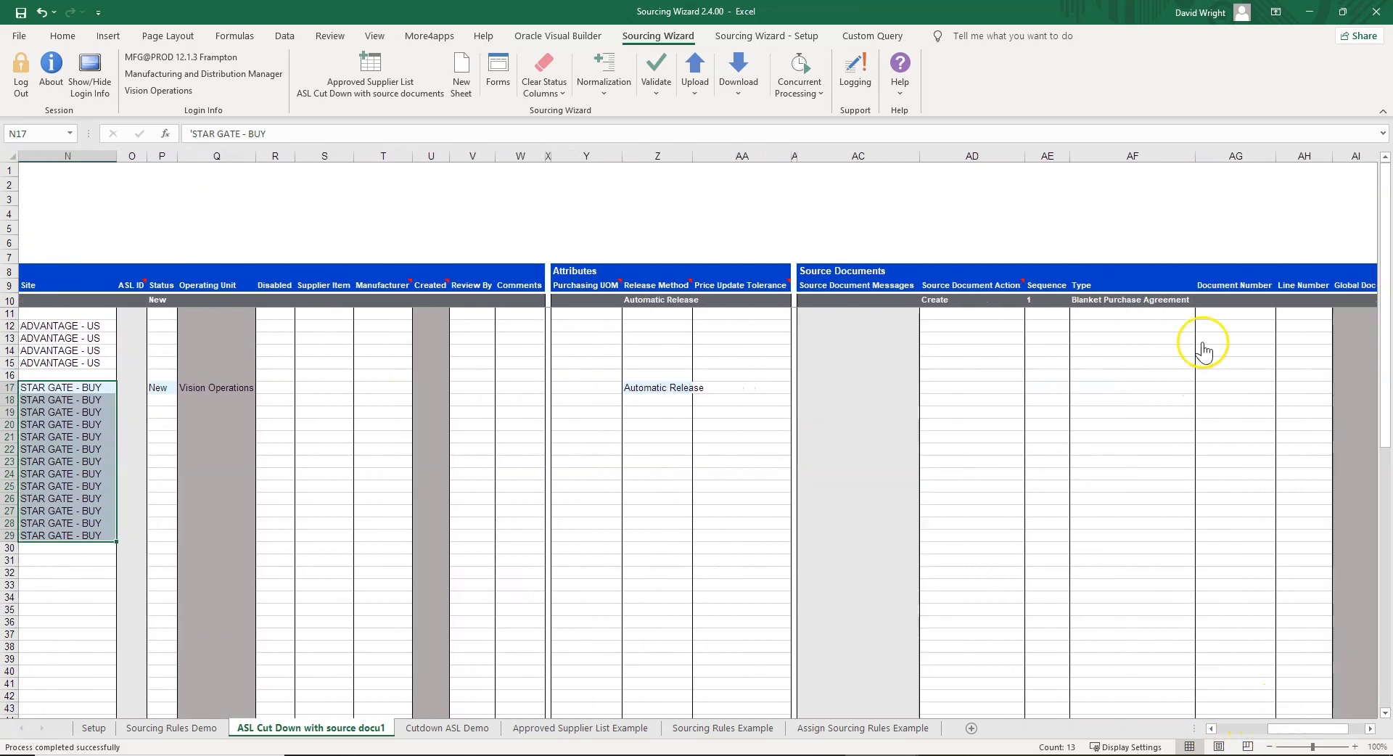
{"action": "double_click", "coordinate": [1234, 335]}
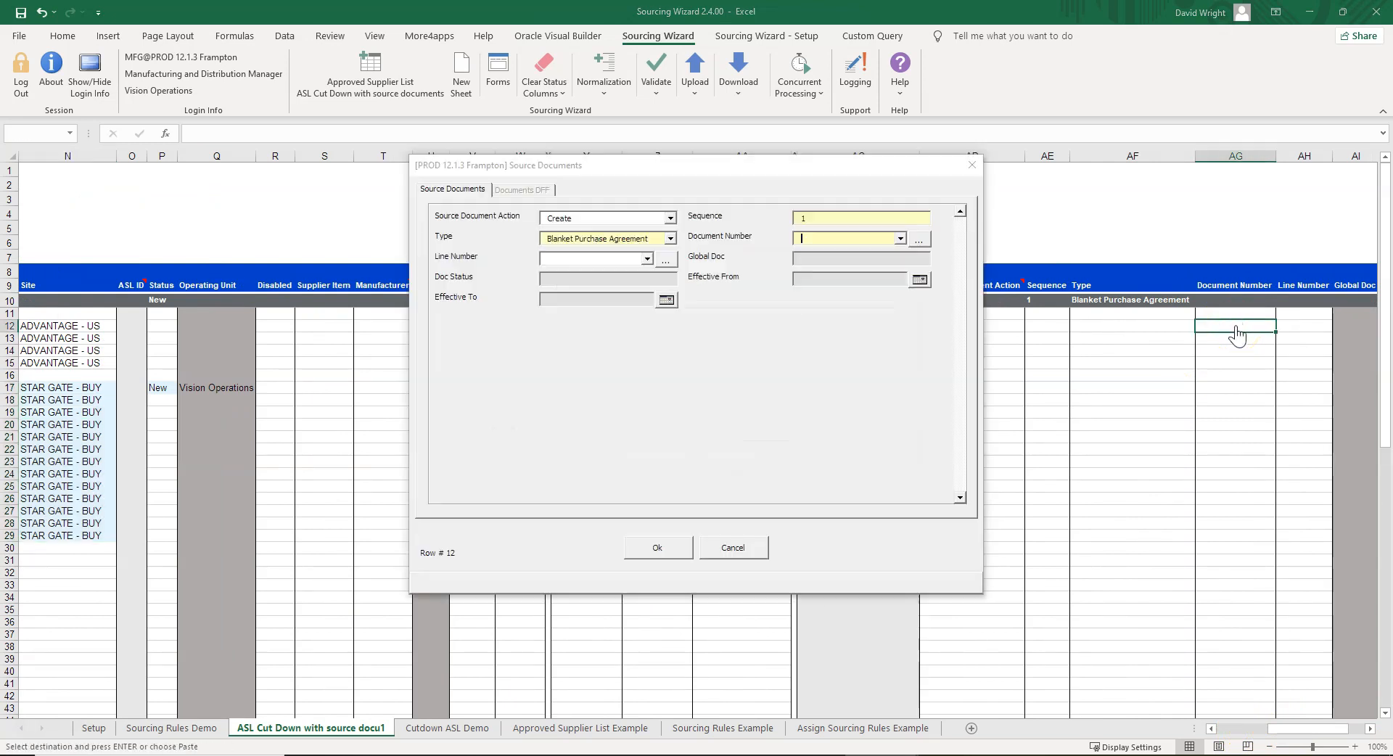
{"action": "left_click", "coordinate": [919, 242]}
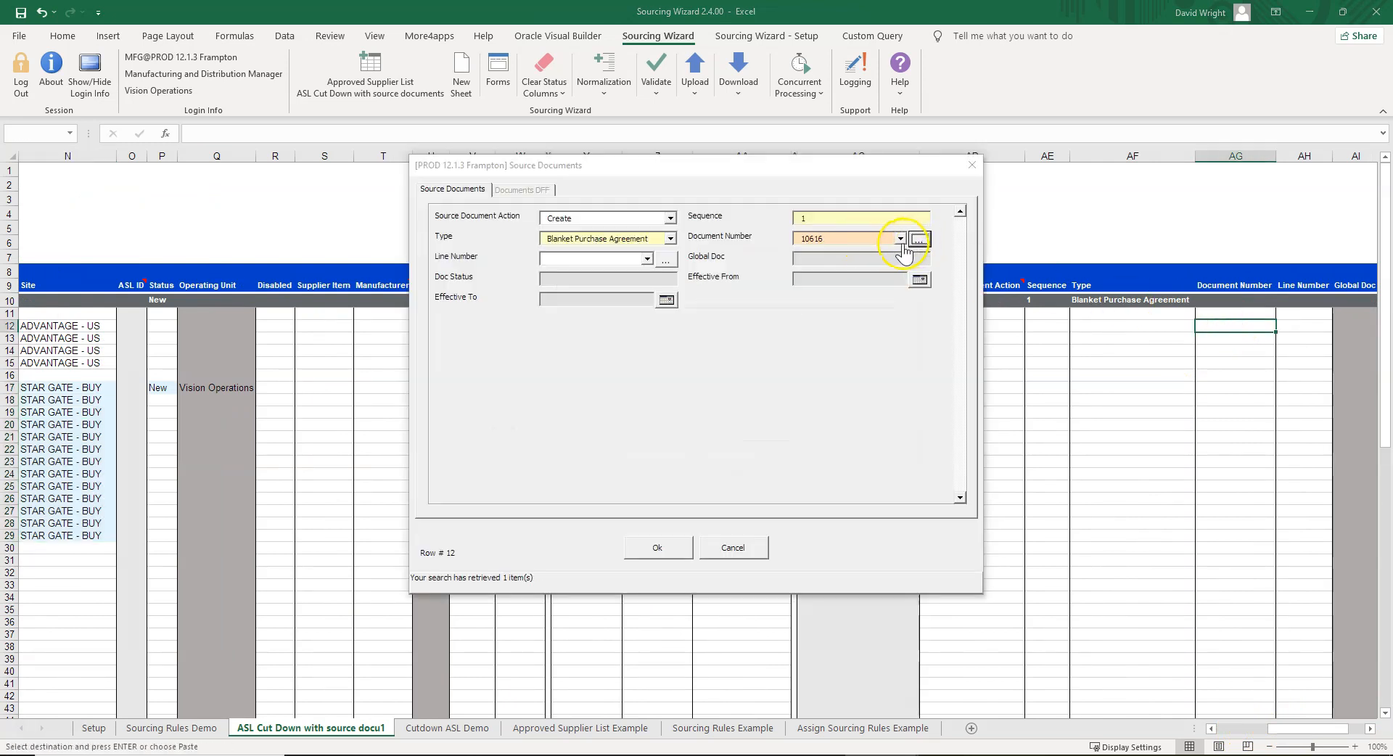
{"action": "left_click", "coordinate": [646, 262]}
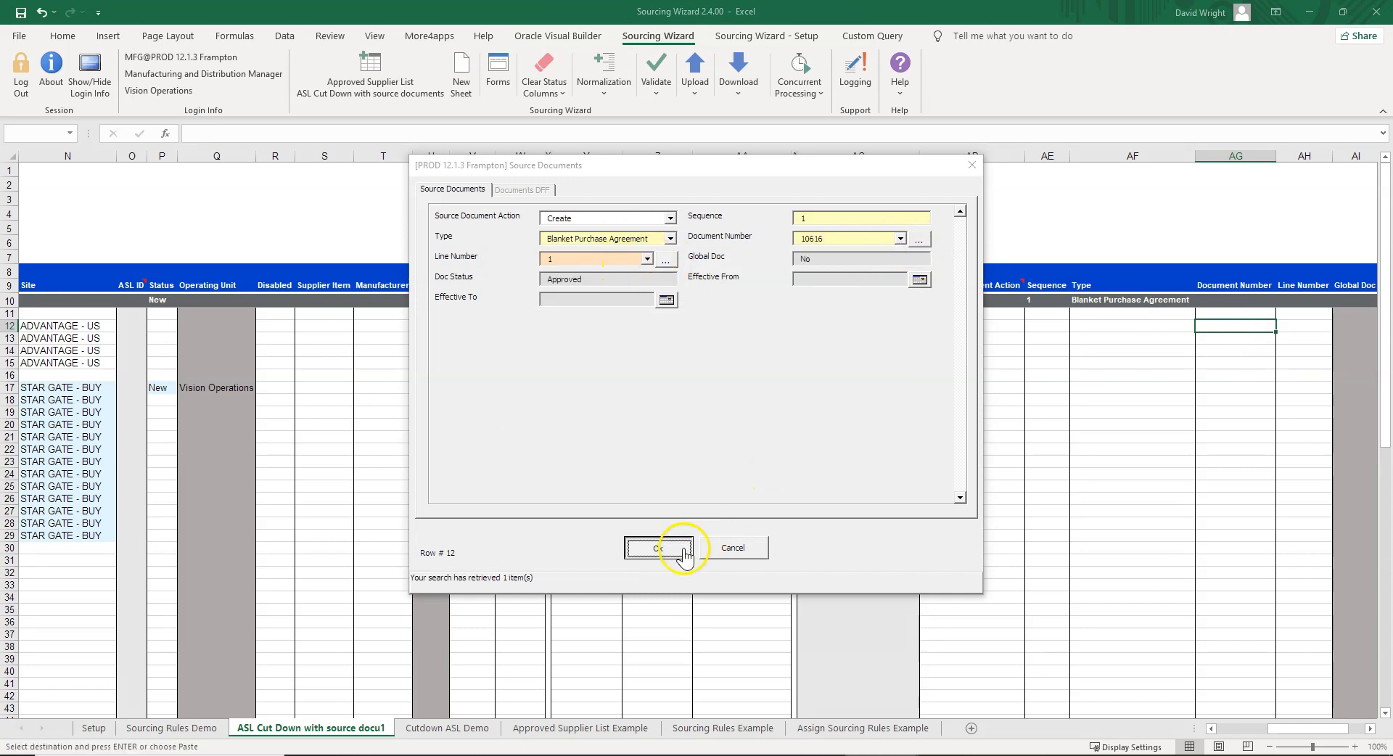
{"action": "left_click", "coordinate": [657, 547]}
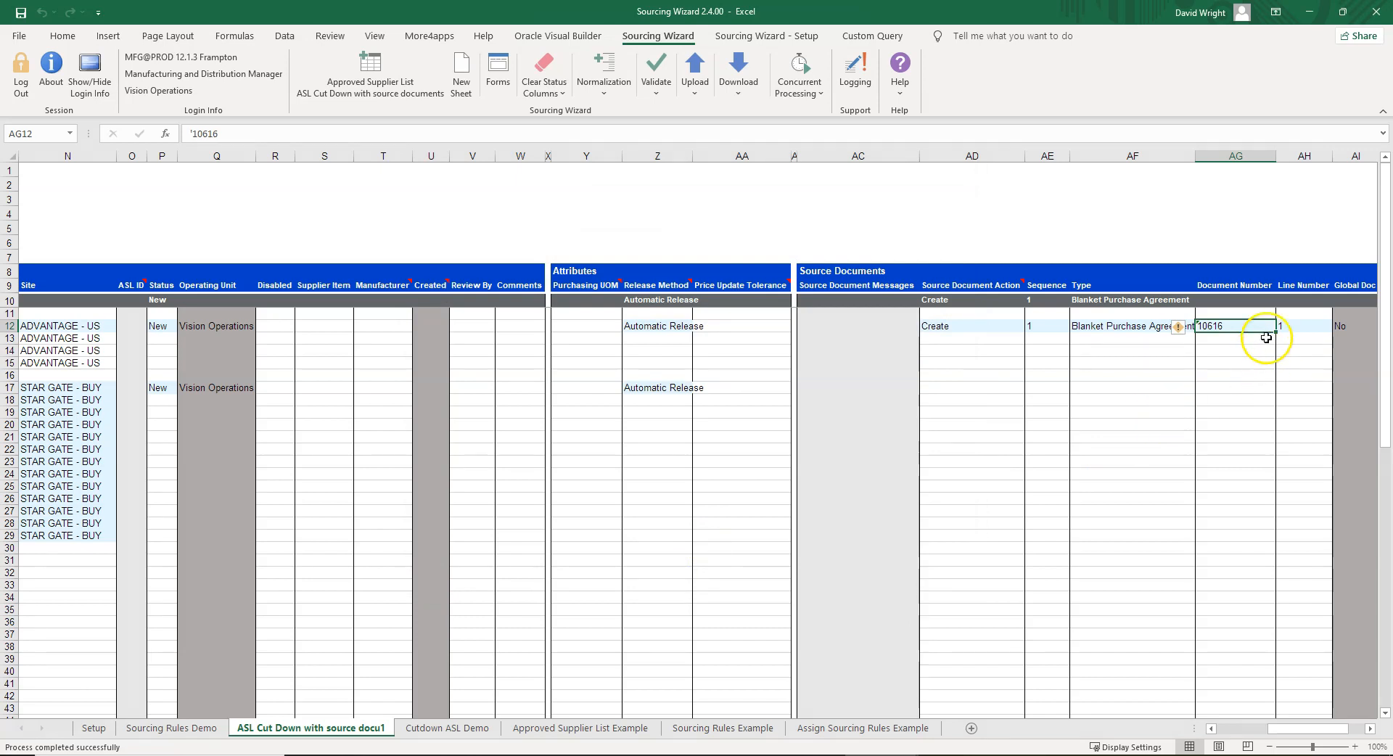
Fill document number 10616 down to row 15 and number its lines 1 to 4 in rows 12–15
{"action": "left_click_drag", "start_coordinate": [1278, 333], "coordinate": [1279, 368]}
{"action": "left_click", "coordinate": [1286, 380]}
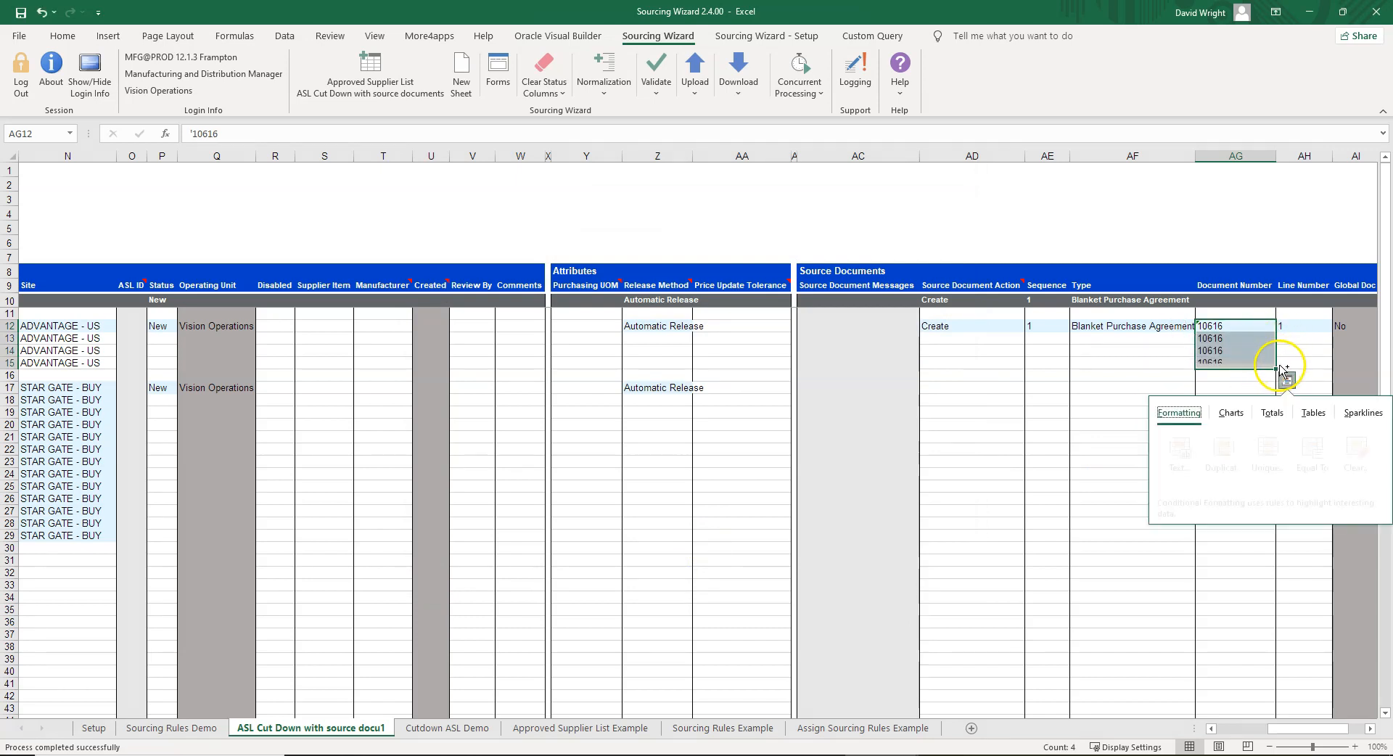
{"action": "left_click", "coordinate": [1299, 333]}
{"action": "left_click_drag", "start_coordinate": [1332, 332], "coordinate": [1331, 366]}
Enter document number 10617 in row 17 and copy it down through row 29
{"action": "left_click", "coordinate": [1207, 385]}
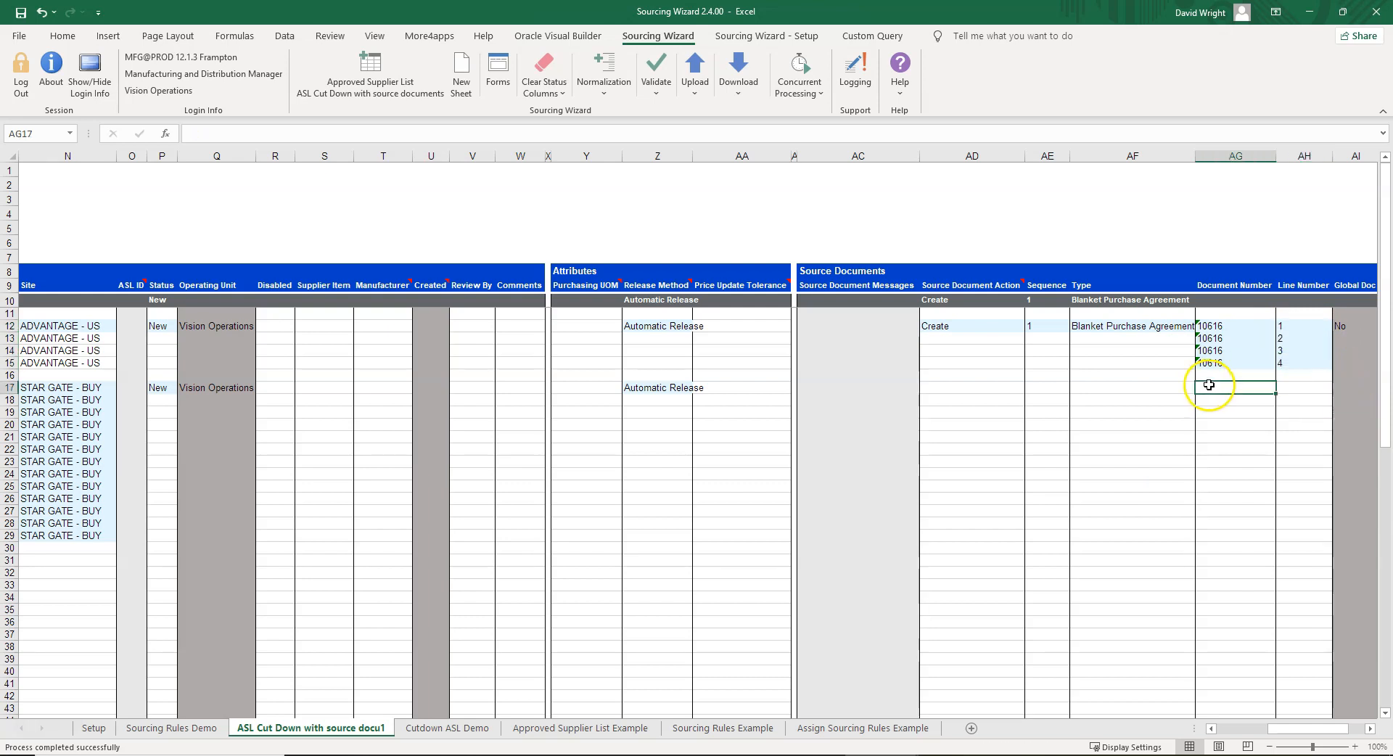
{"action": "type", "text": "10617"}
{"action": "key", "text": "Return"}
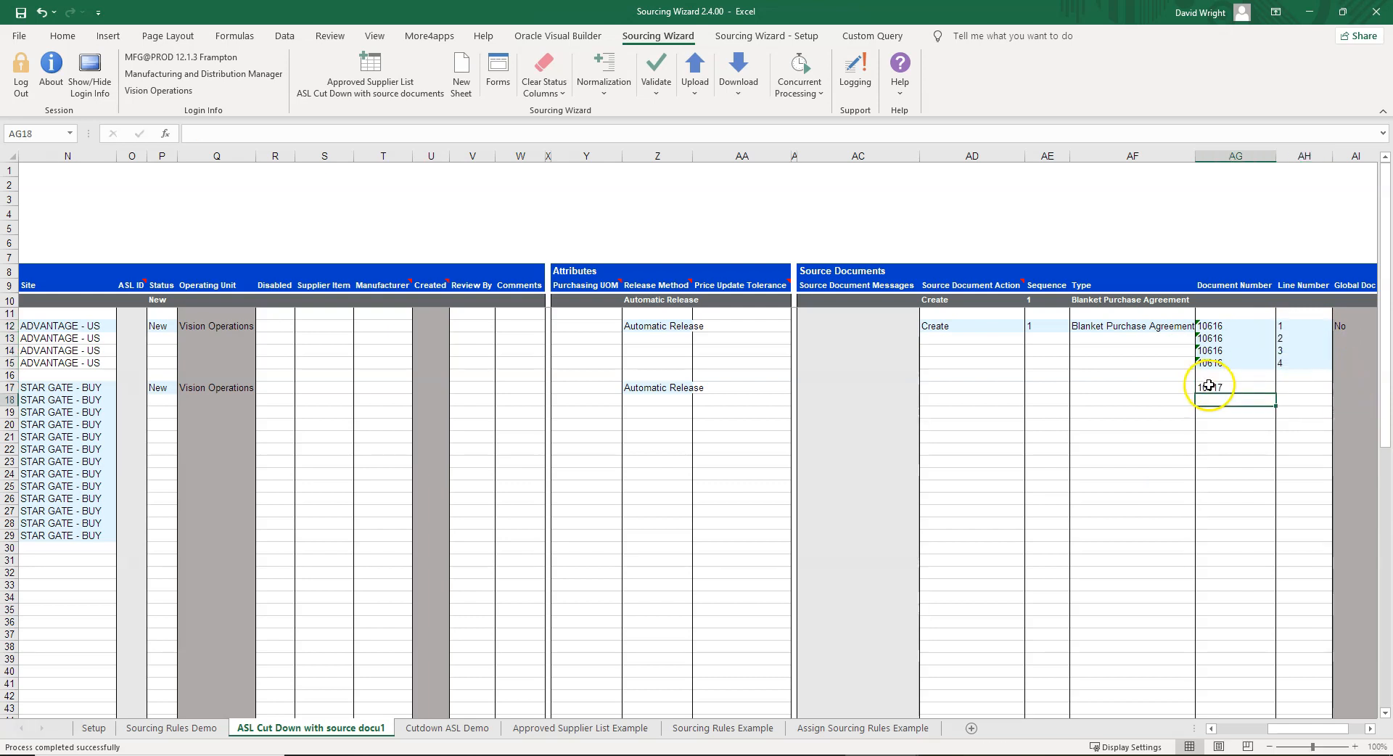
{"action": "left_click", "coordinate": [1234, 388]}
{"action": "key", "text": "ctrl+c"}
{"action": "left_click", "coordinate": [1212, 399]}
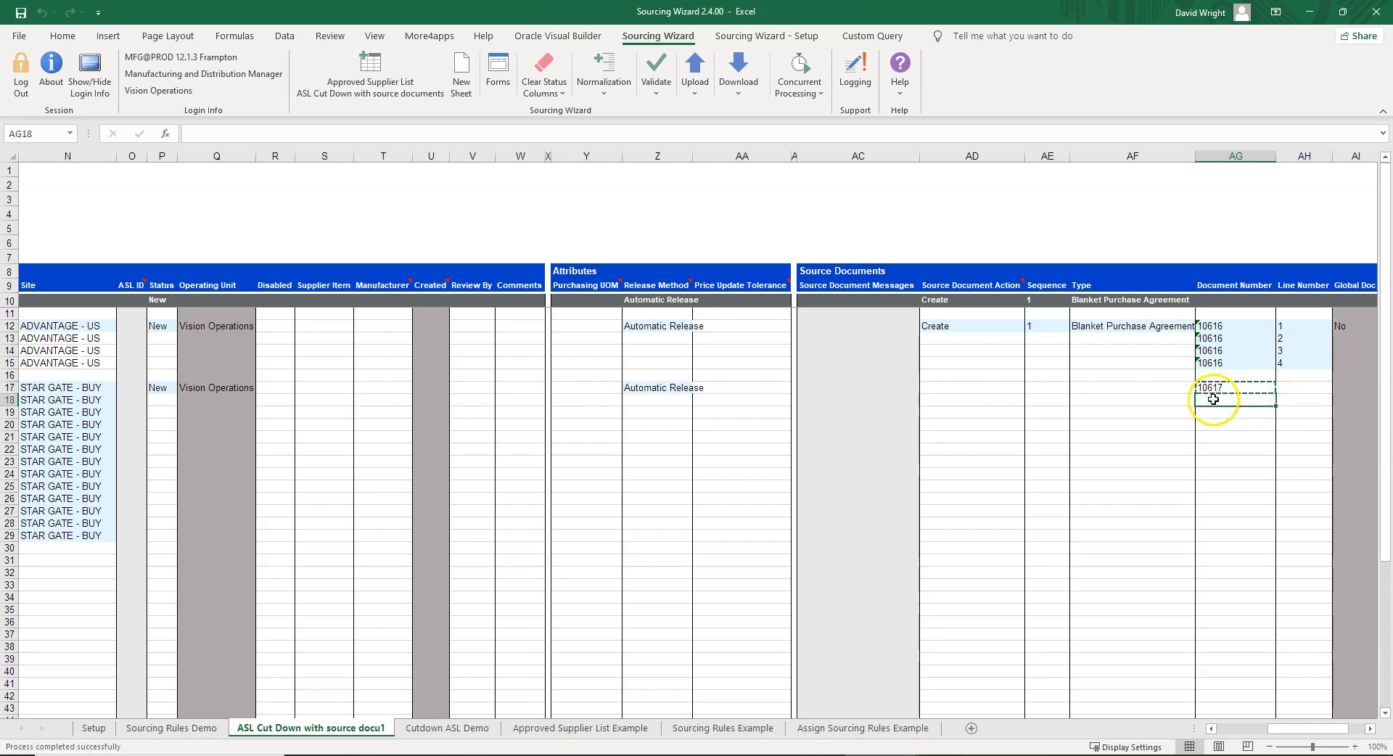
{"action": "left_click_drag", "start_coordinate": [1214, 398], "coordinate": [1221, 534]}
{"action": "key", "text": "ctrl+v"}
Number the source document lines 1 to 13 in rows 17–29
{"action": "left_click", "coordinate": [1299, 388]}
{"action": "type", "text": "1"}
{"action": "key", "text": "Return"}
{"action": "left_click", "coordinate": [1306, 387]}
{"action": "left_click_drag", "start_coordinate": [1332, 394], "coordinate": [1332, 537]}
Validate all rows of the completed supplier list and close the processing window
{"action": "left_click", "coordinate": [747, 327]}
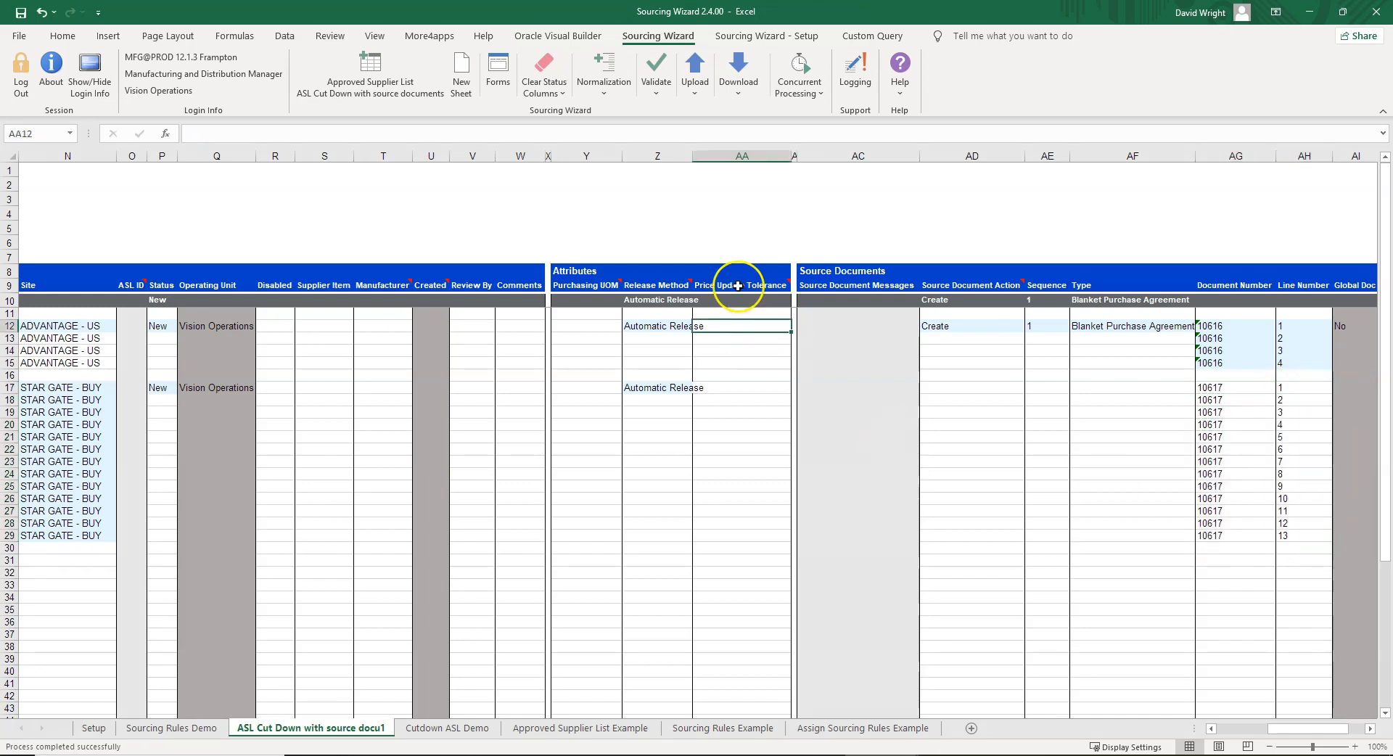
{"action": "left_click", "coordinate": [657, 102]}
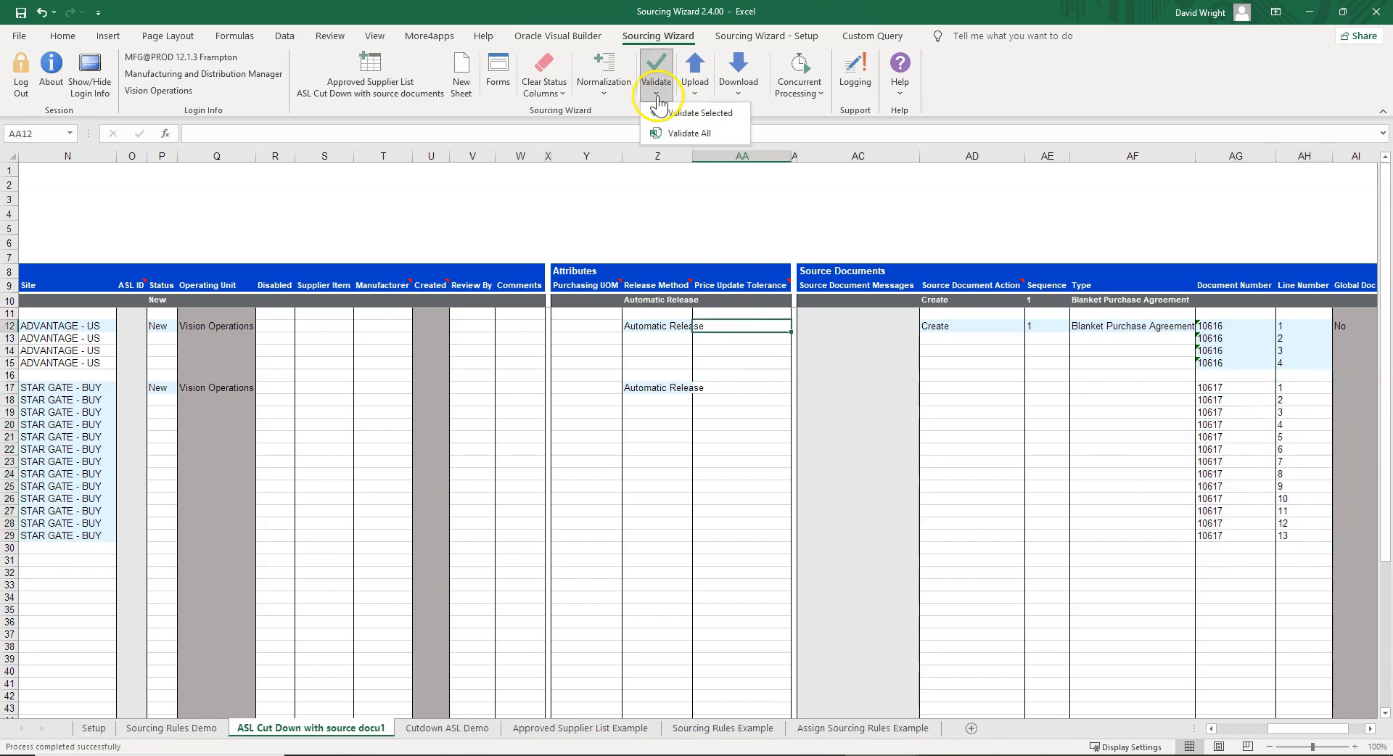
{"action": "left_click", "coordinate": [665, 141]}
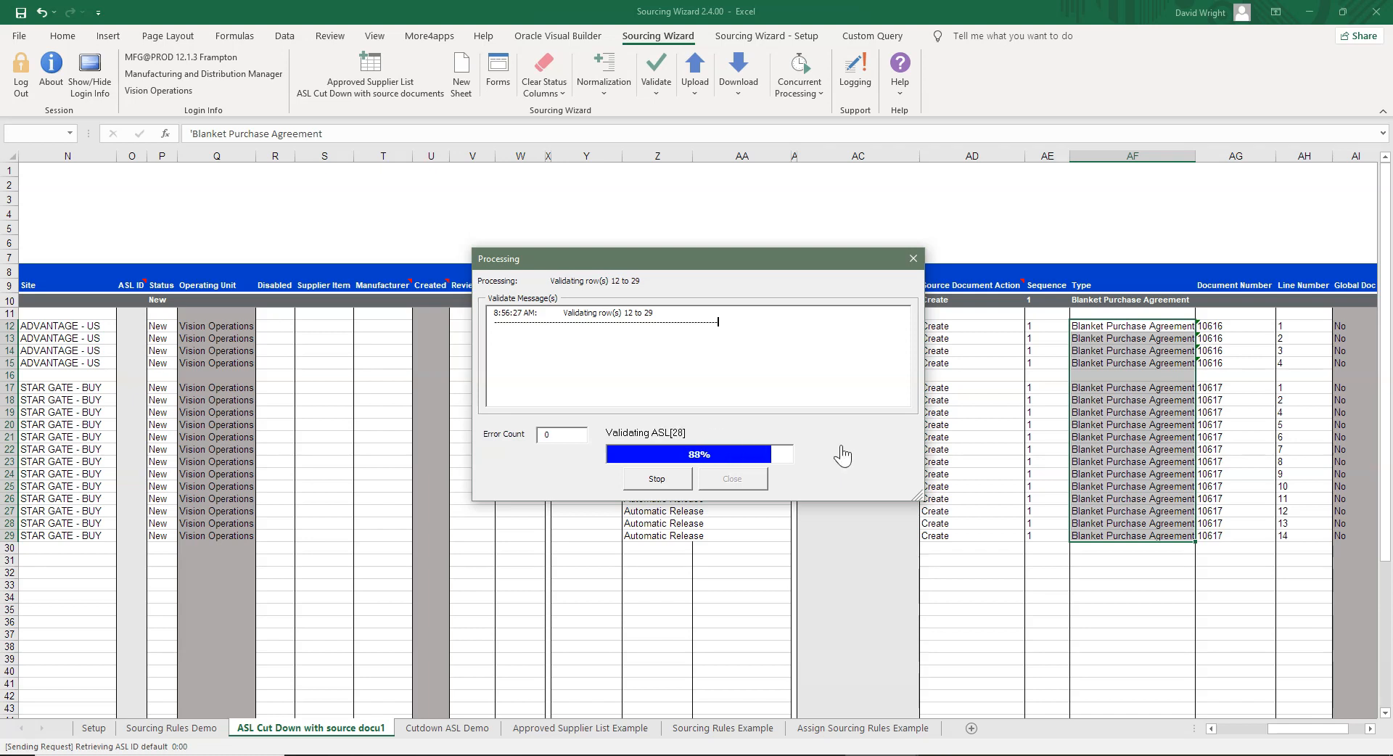
{"action": "left_click", "coordinate": [729, 479]}
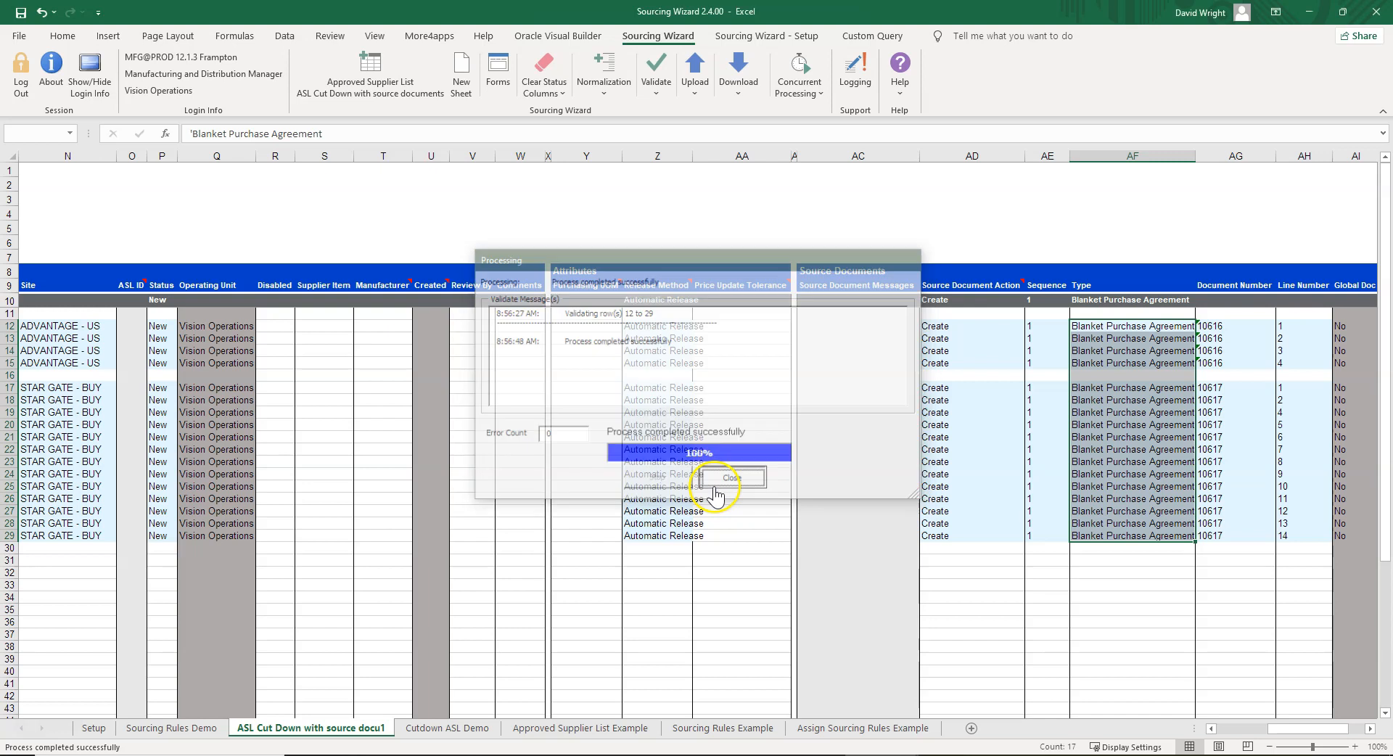
Upload all the validated supplier and source document rows and close the processing window
{"action": "scroll", "coordinate": [1084, 672], "scroll_direction": "left", "scroll_amount": 10}
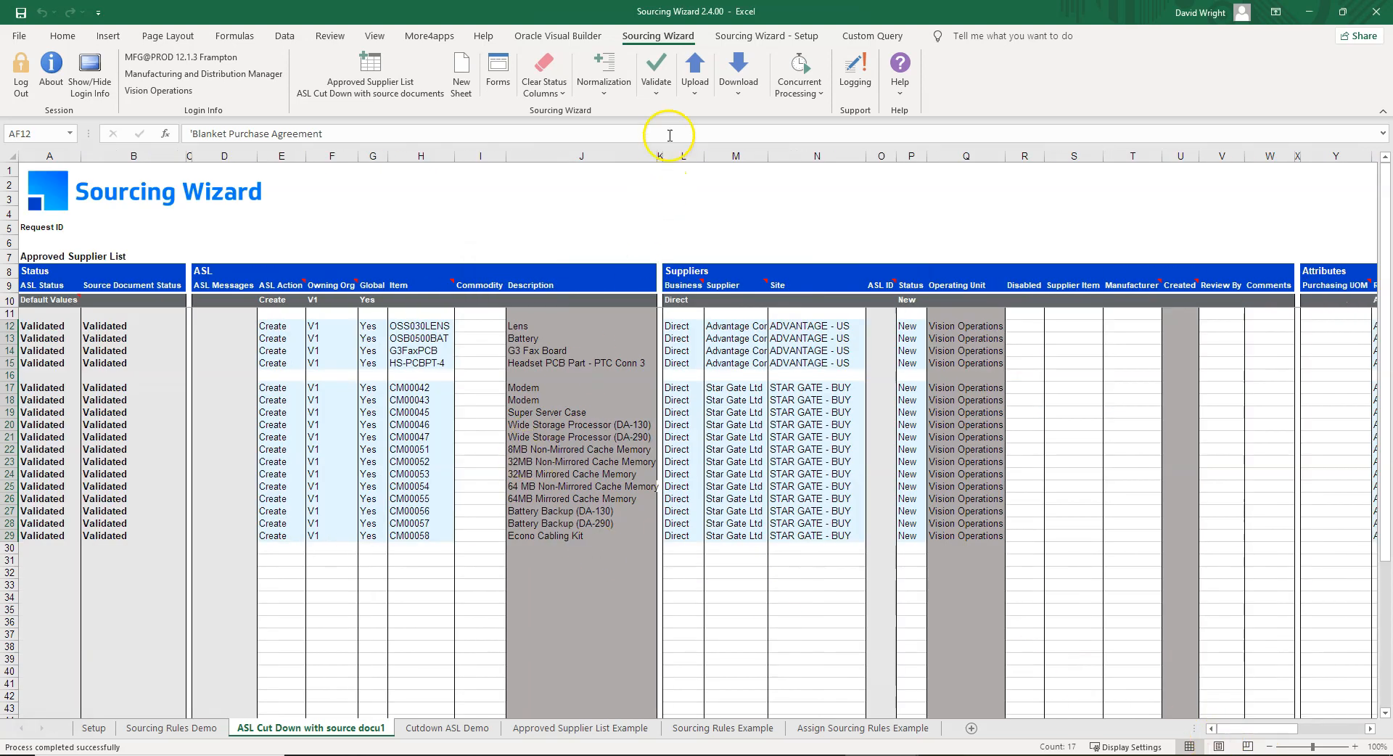
{"action": "left_click", "coordinate": [695, 86]}
{"action": "left_click", "coordinate": [713, 134]}
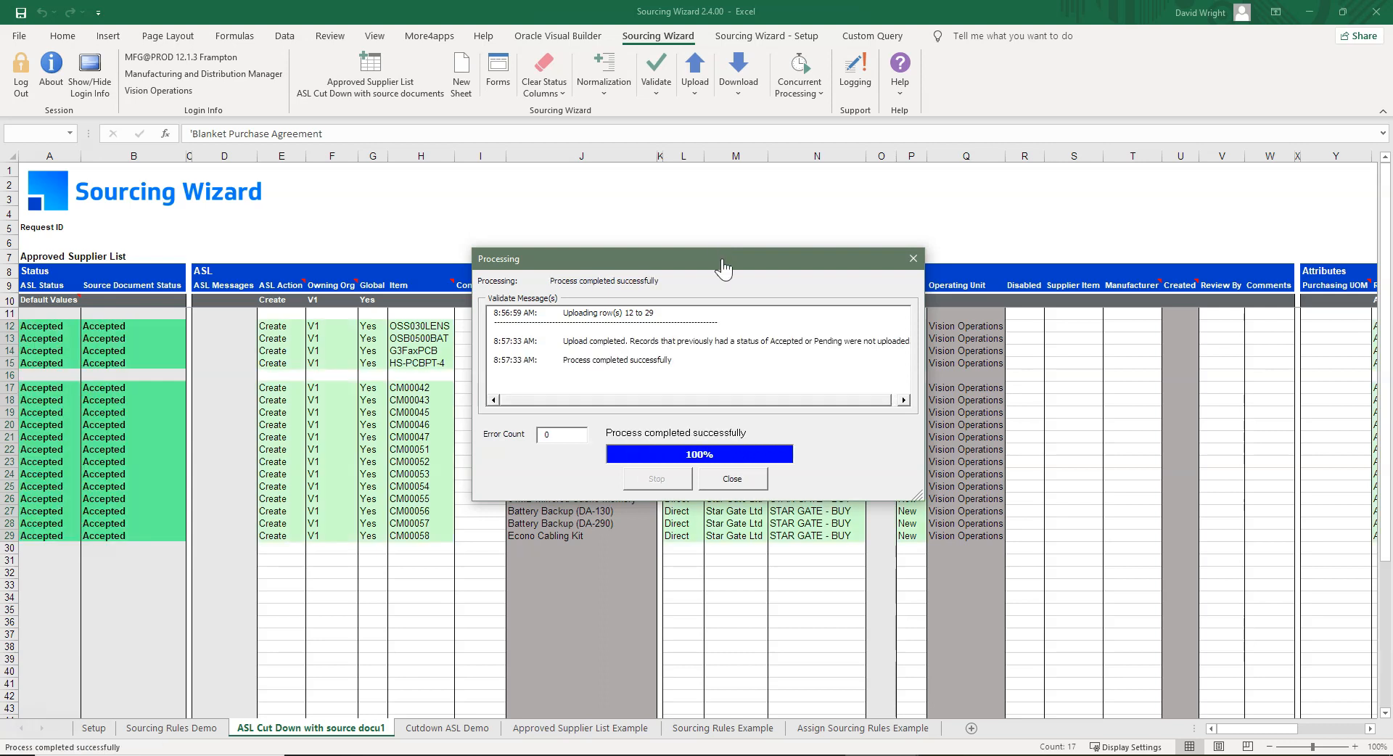
{"action": "left_click", "coordinate": [760, 479]}
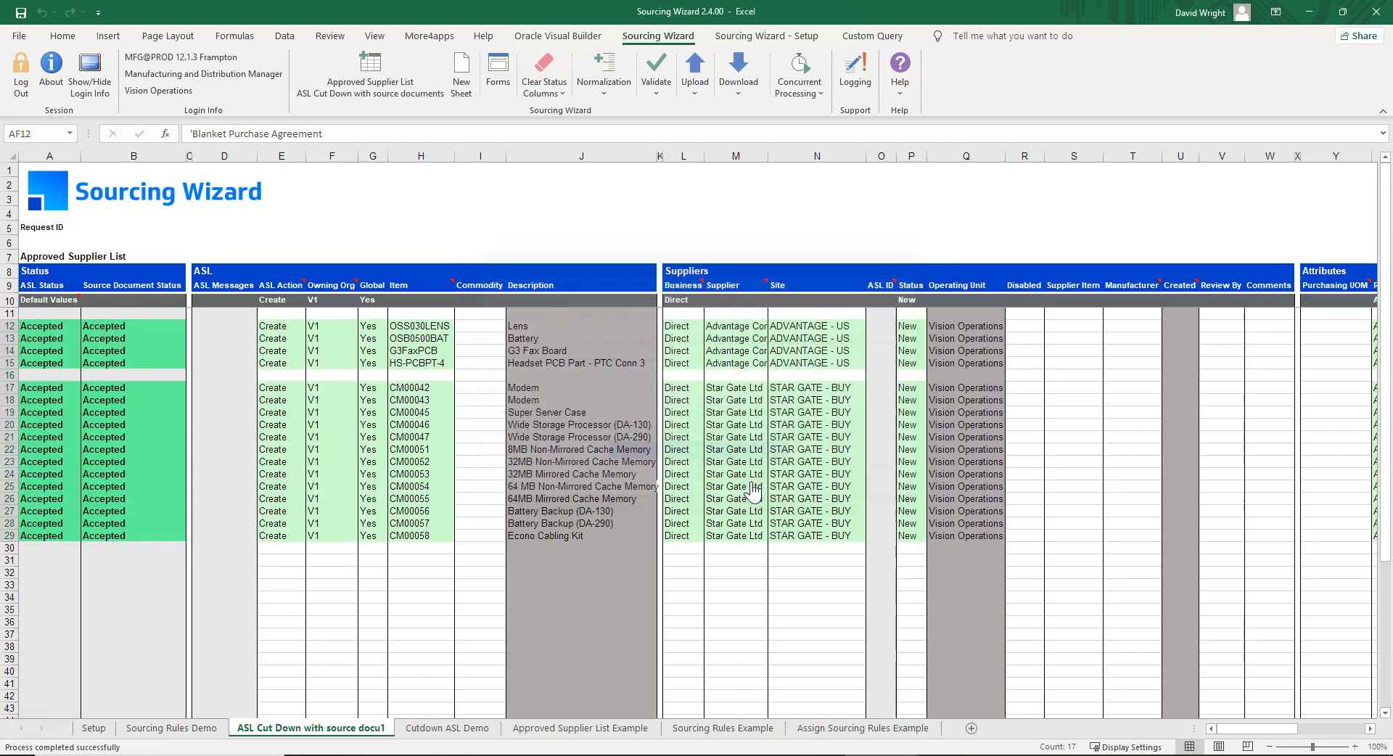
Create a new approved supplier list sheet and copy items CM00042–CM00058 into its Item column from row 12, widening the column to fit
{"action": "left_click", "coordinate": [468, 86]}
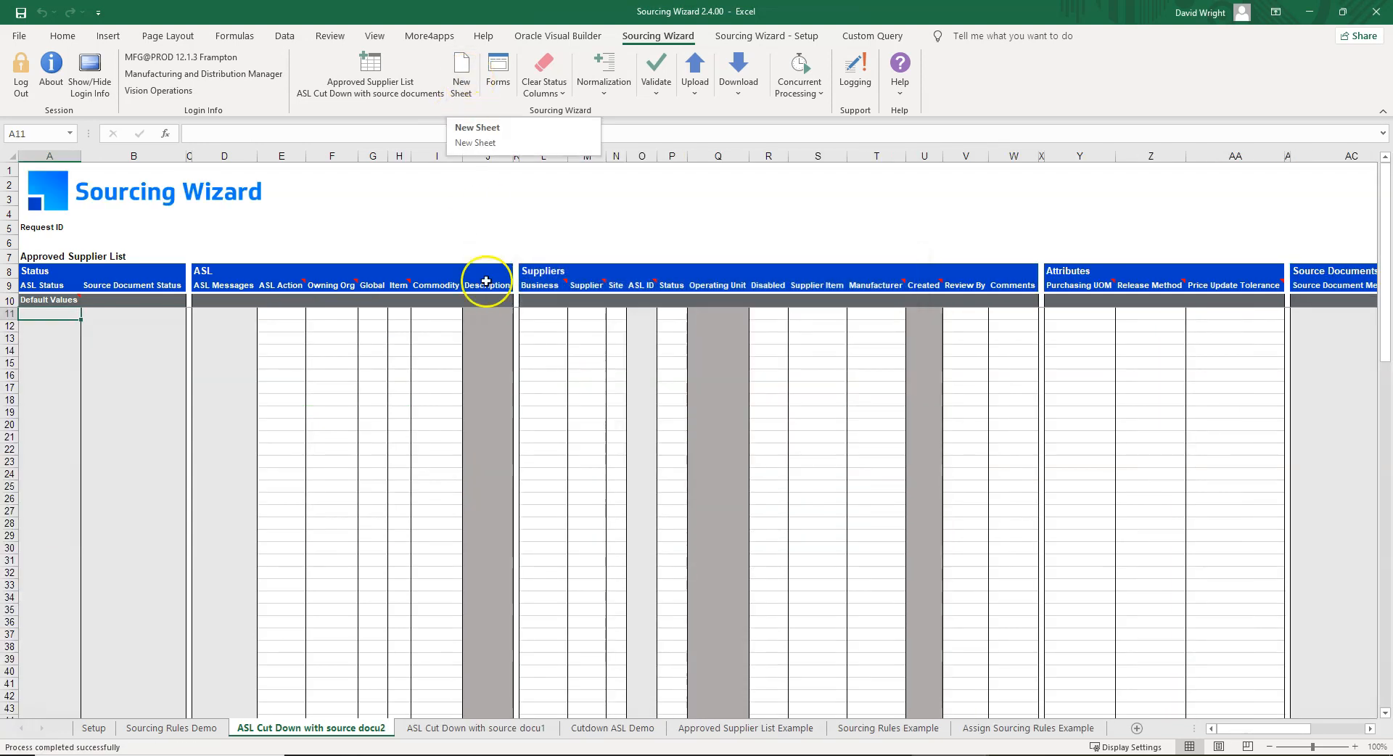
{"action": "left_click", "coordinate": [413, 728]}
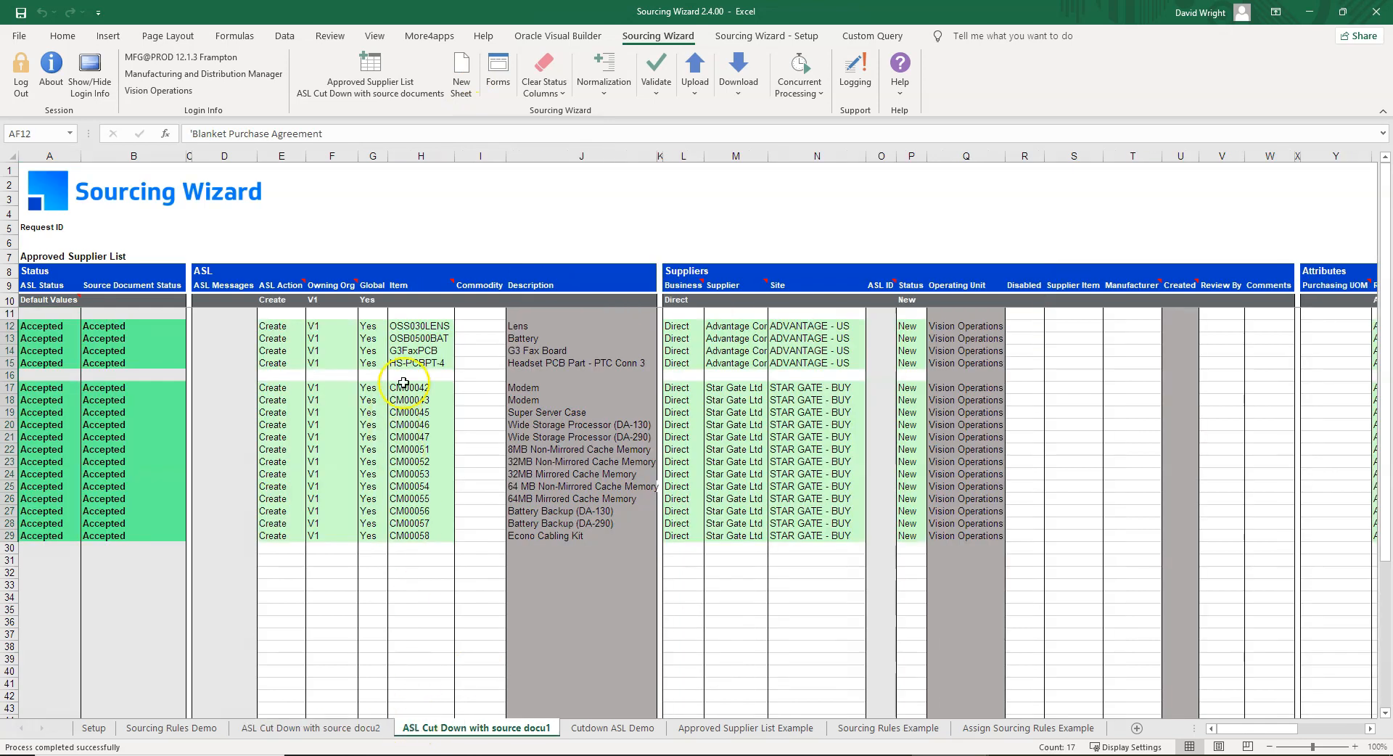
{"action": "left_click", "coordinate": [407, 375]}
{"action": "left_click_drag", "start_coordinate": [426, 386], "coordinate": [424, 537]}
{"action": "key", "text": "ctrl+c"}
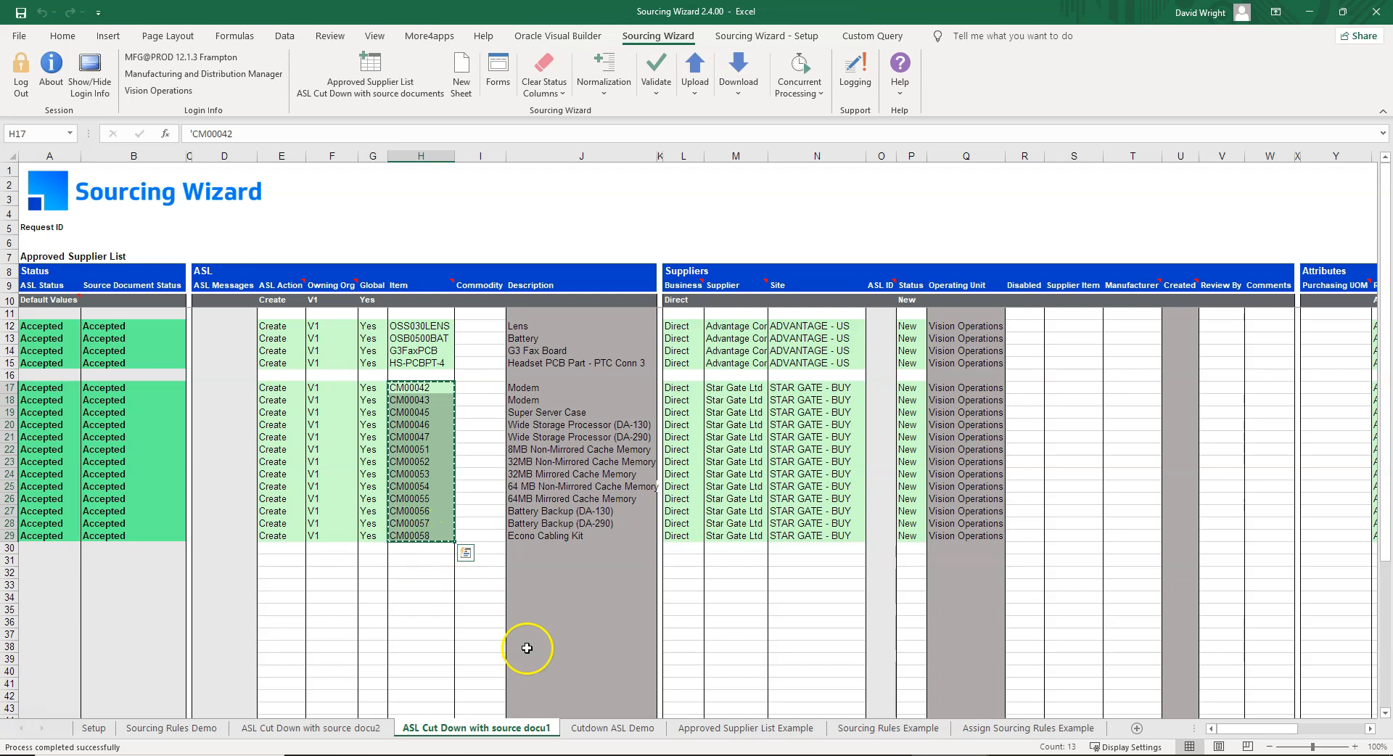
{"action": "left_click", "coordinate": [341, 728]}
{"action": "left_click", "coordinate": [397, 325]}
{"action": "key", "text": "ctrl+v"}
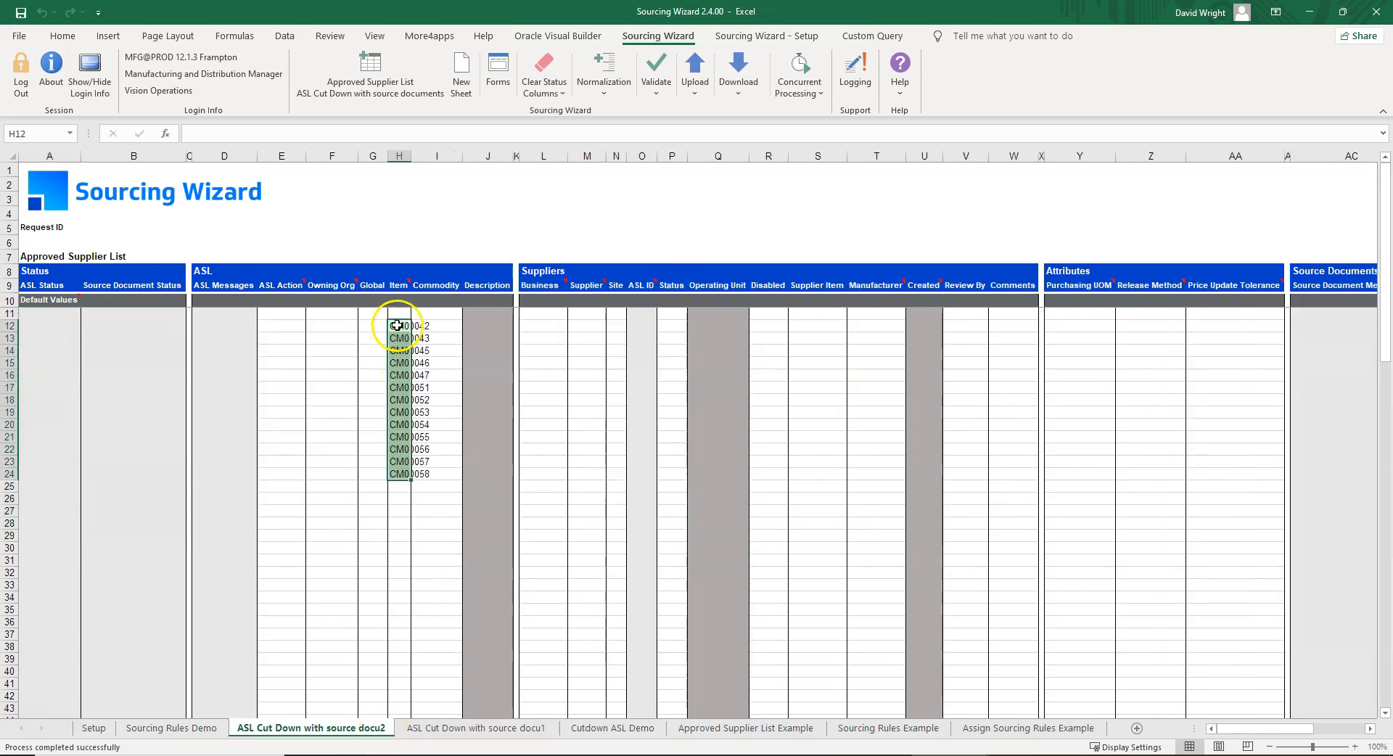
{"action": "left_click_drag", "start_coordinate": [410, 156], "coordinate": [440, 158]}
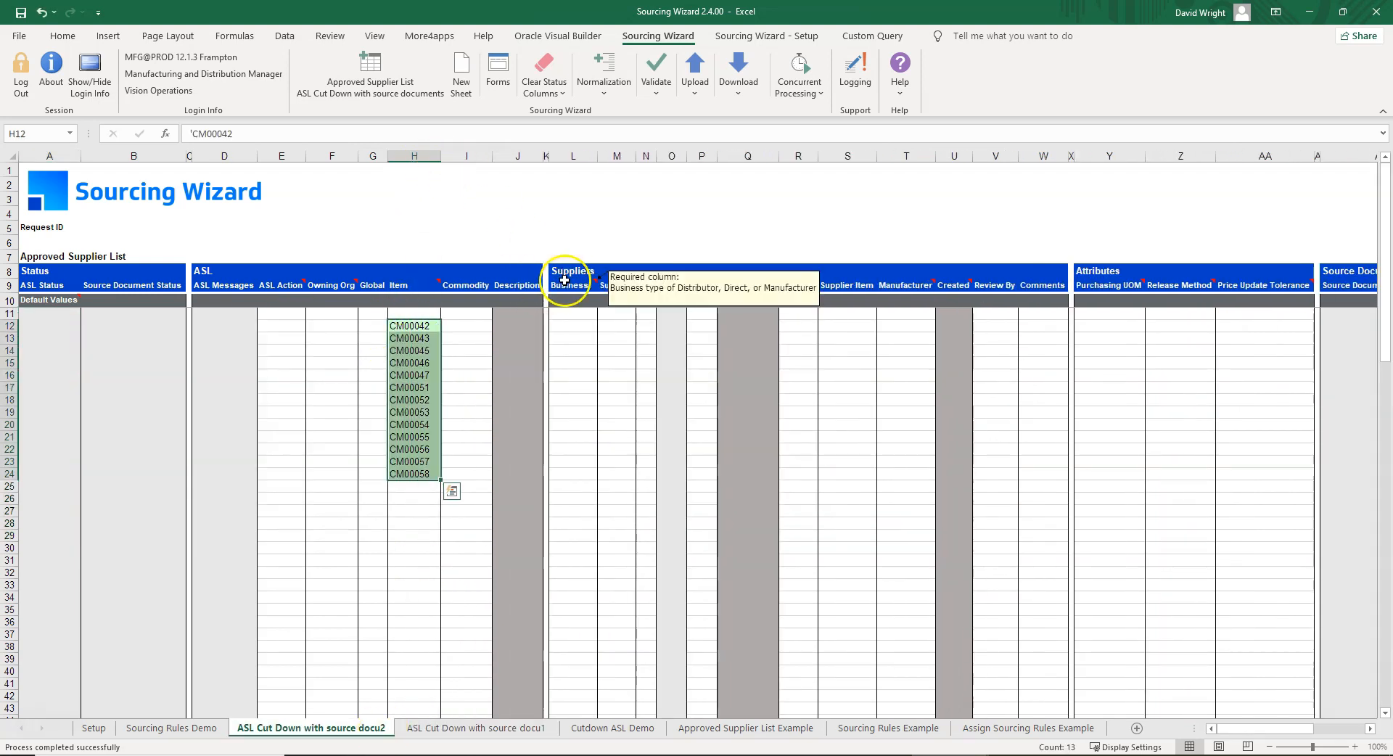
Download the approved supplier list records for the listed items using the sheet data
{"action": "left_click", "coordinate": [741, 92]}
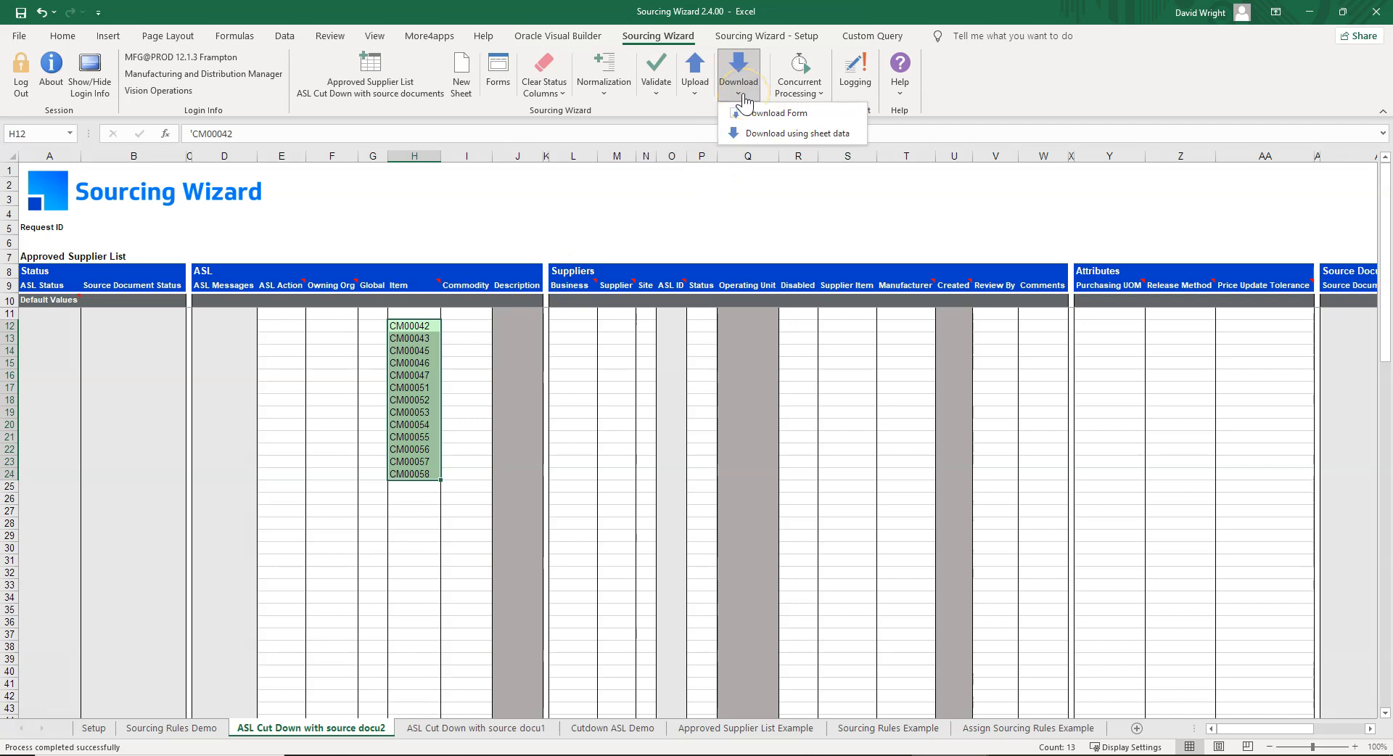
{"action": "left_click", "coordinate": [755, 135]}
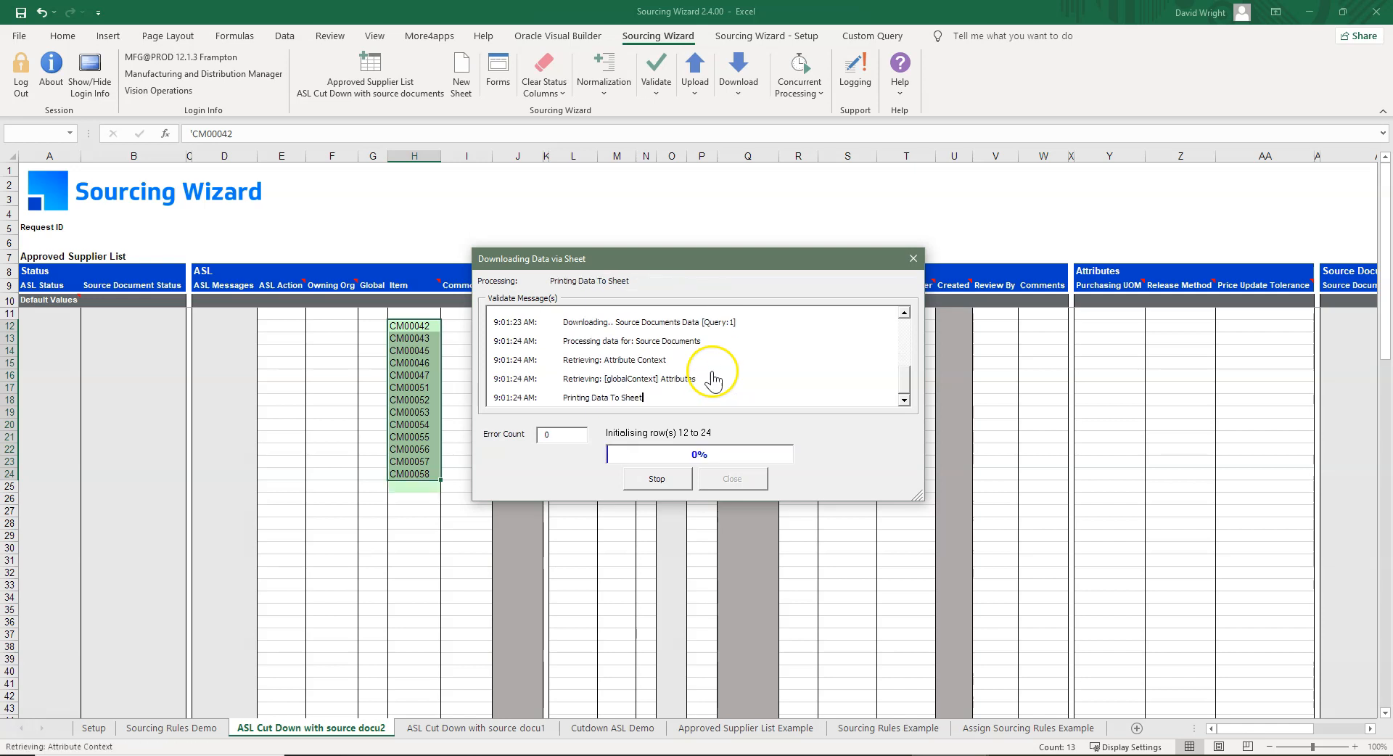
{"action": "left_click", "coordinate": [691, 438]}
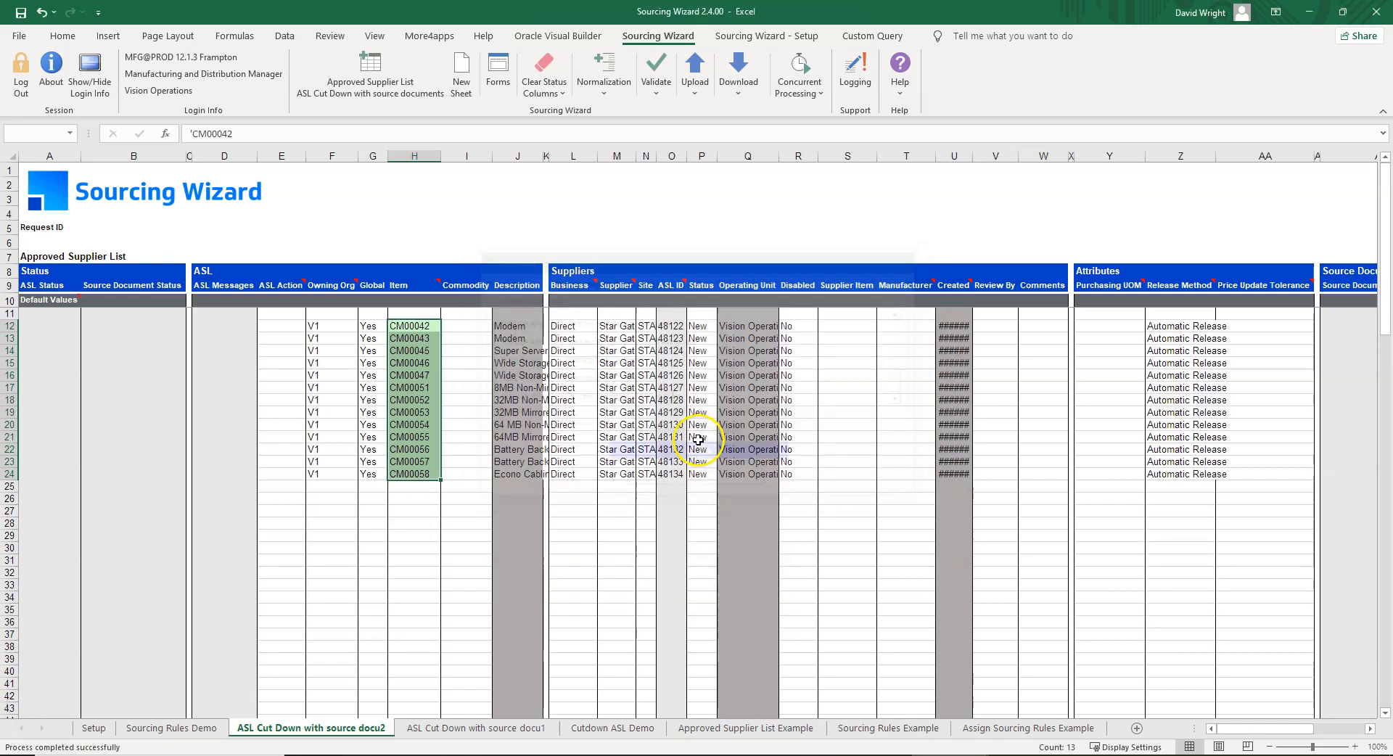
Widen the Supplier and Site columns so the downloaded supplier names and sites fit
{"action": "left_click", "coordinate": [464, 536]}
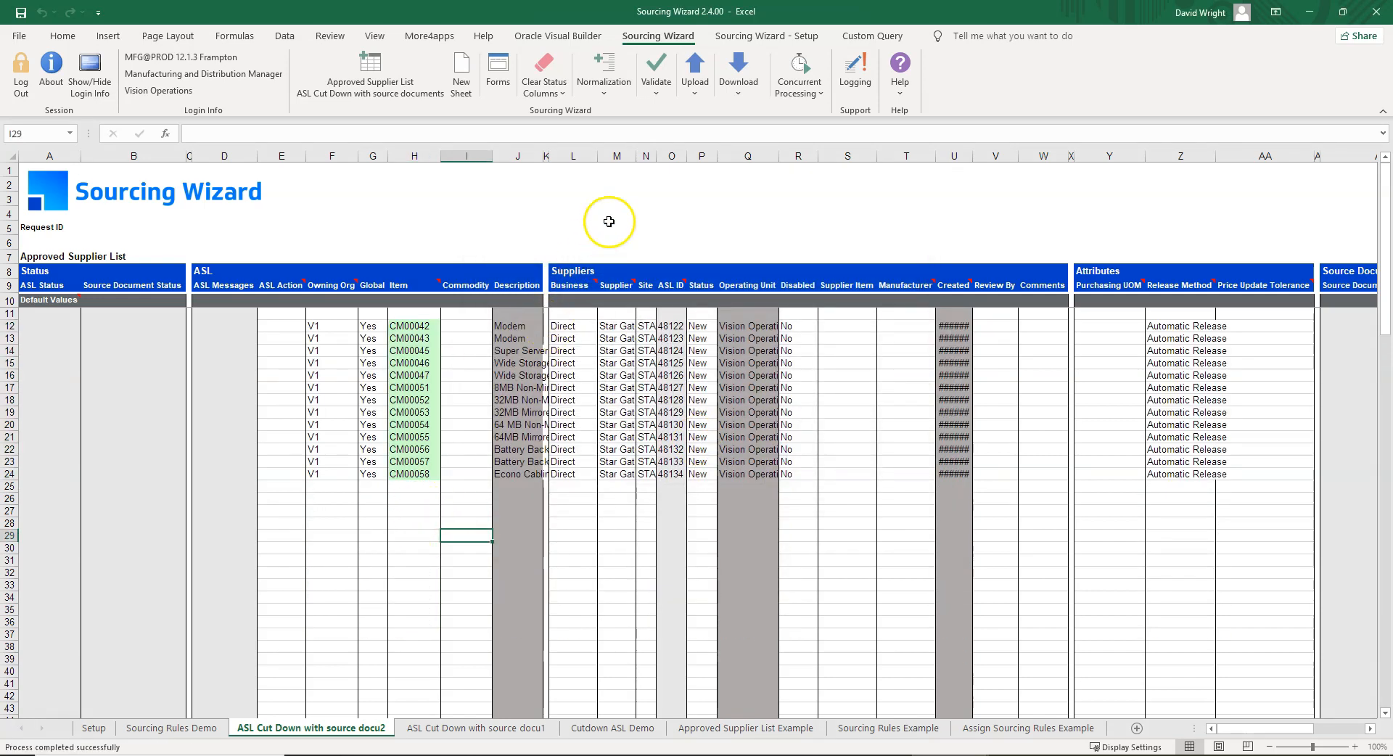
{"action": "left_click_drag", "start_coordinate": [635, 157], "coordinate": [666, 158]}
{"action": "left_click_drag", "start_coordinate": [687, 158], "coordinate": [759, 157]}
Set the supplier Status of item CM00042 to Approved and fill it down to the last item, CM00058, in row 24
{"action": "left_click", "coordinate": [809, 326]}
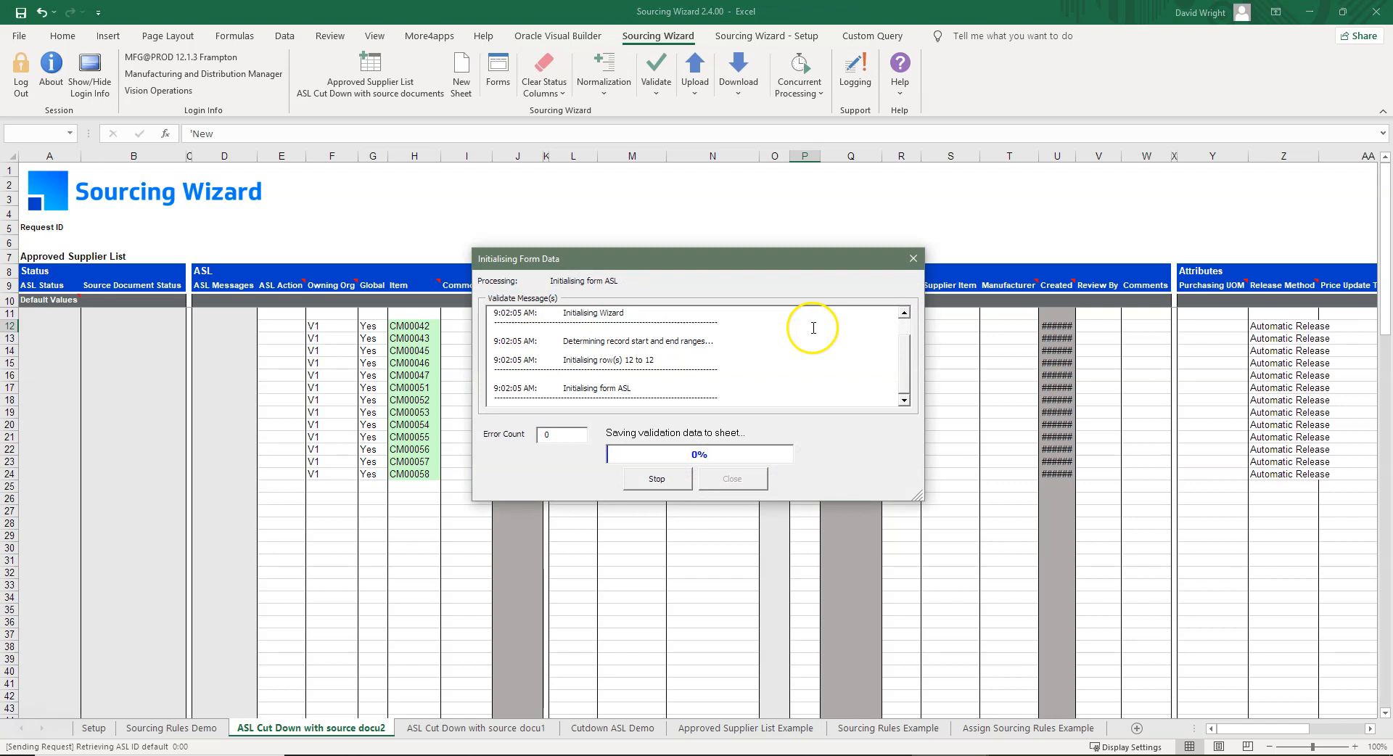
{"action": "left_click", "coordinate": [670, 259]}
{"action": "left_click", "coordinate": [653, 272]}
{"action": "left_click", "coordinate": [648, 549]}
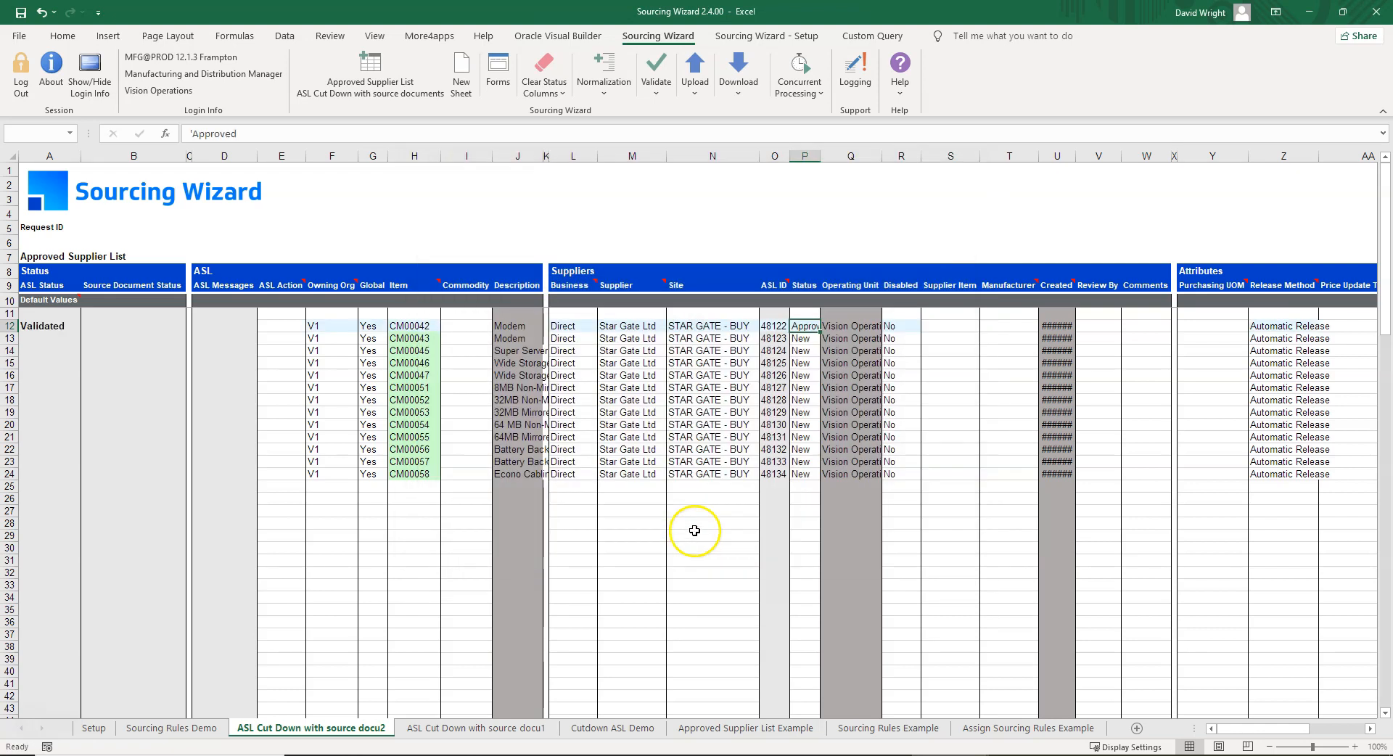
{"action": "left_click_drag", "start_coordinate": [820, 332], "coordinate": [816, 475]}
Insert a blank row beneath the first item row, above row 13, for an additional source document
{"action": "left_click_drag", "start_coordinate": [1226, 728], "coordinate": [1233, 733]}
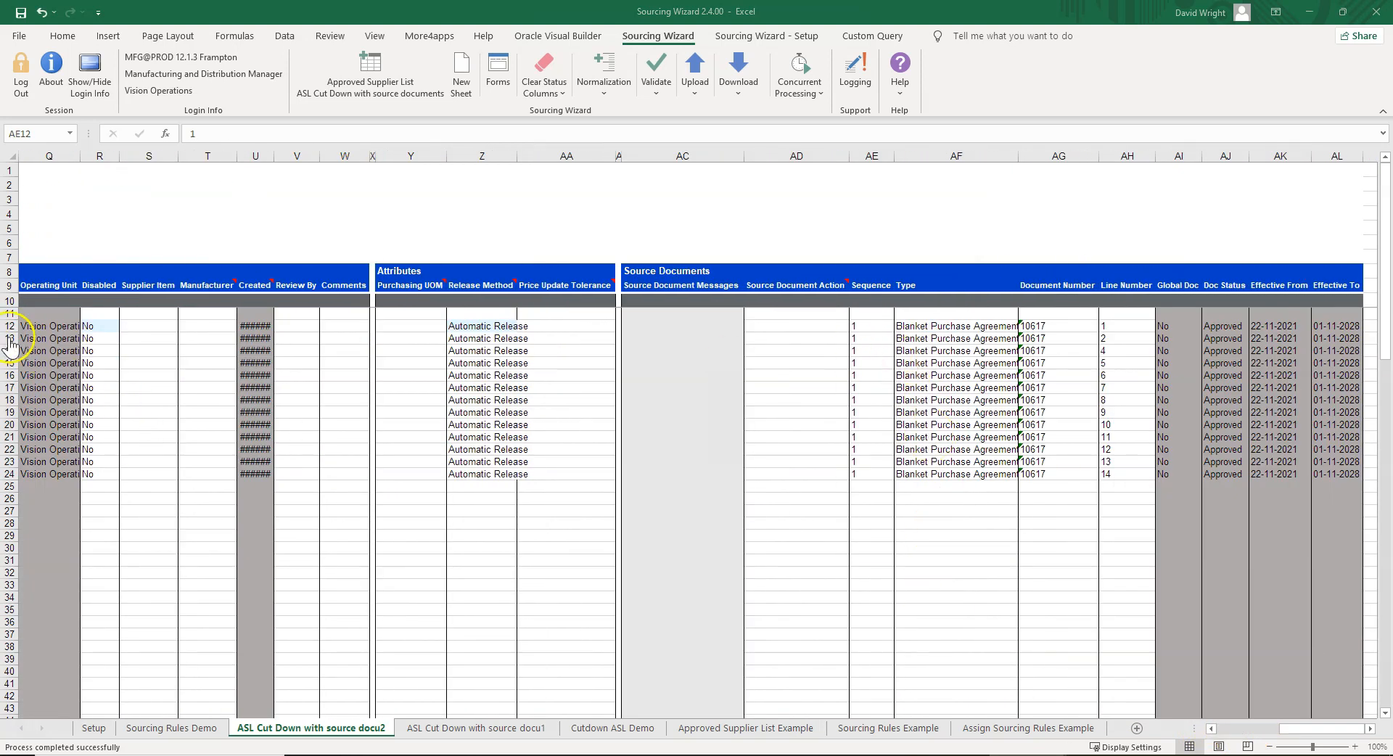
{"action": "left_click", "coordinate": [11, 338]}
{"action": "right_click", "coordinate": [10, 338]}
{"action": "left_click", "coordinate": [36, 452]}
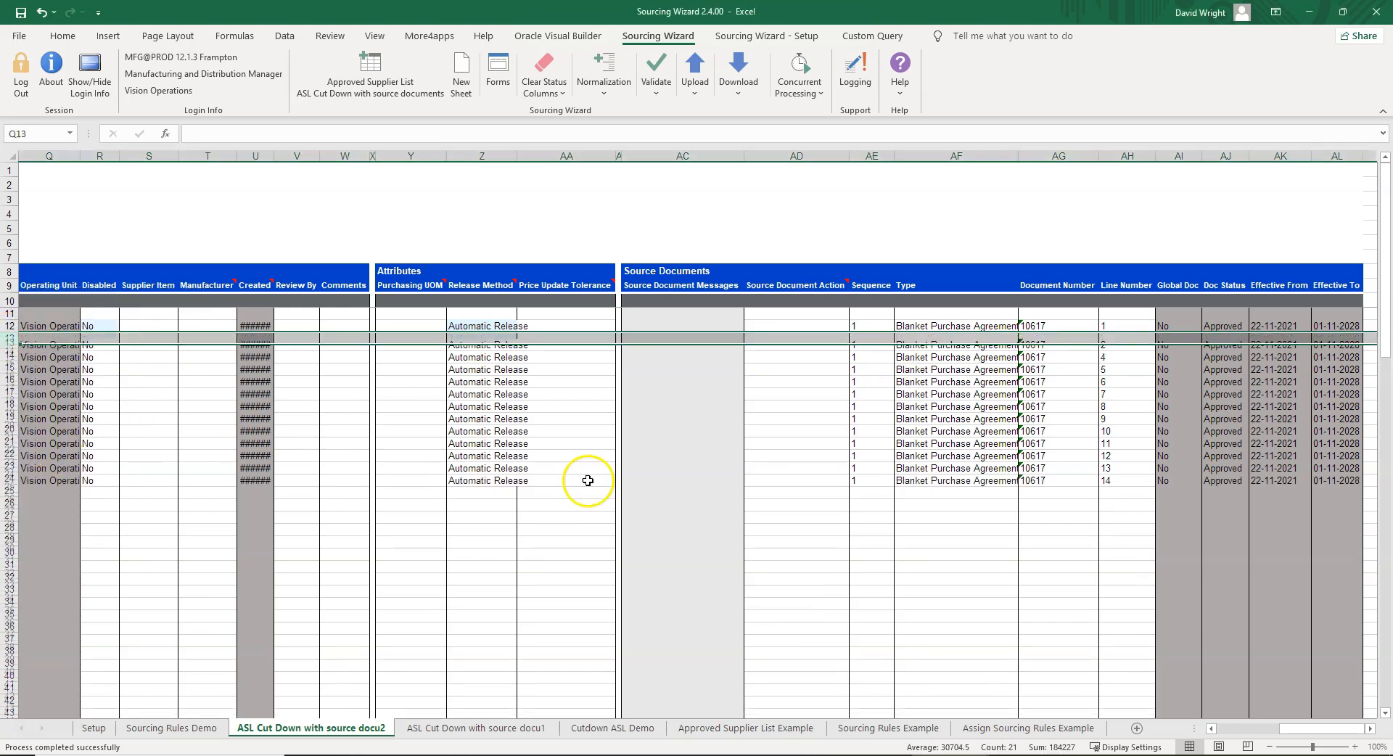
Enter a second source document in row 13: sequence 2, type Blanket Purchase Agreement, document number 10618, line 1
{"action": "left_click", "coordinate": [882, 326]}
{"action": "left_click_drag", "start_coordinate": [892, 331], "coordinate": [886, 341]}
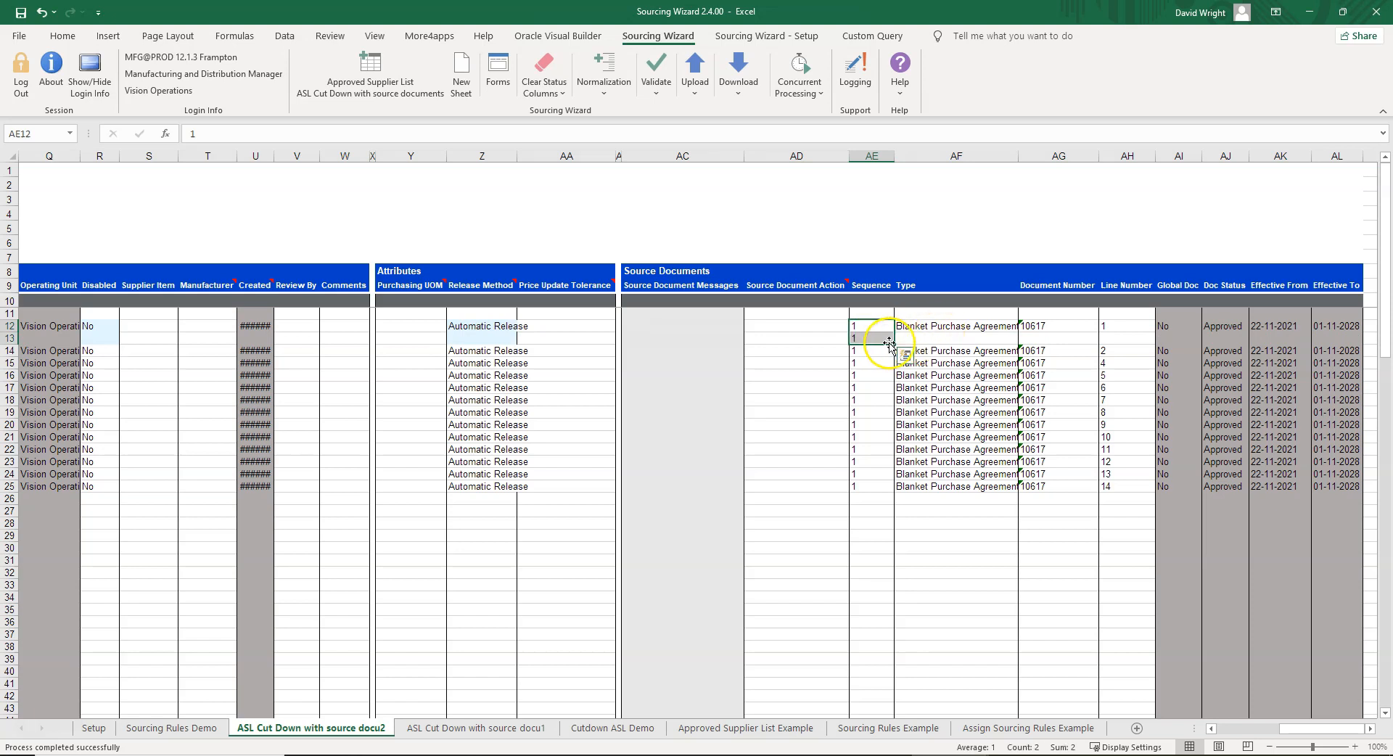
{"action": "left_click", "coordinate": [886, 341]}
{"action": "type", "text": "2"}
{"action": "key", "text": "Tab"}
{"action": "type", "text": "Blanket Purchase Agreement"}
{"action": "key", "text": "Tab"}
{"action": "type", "text": "10618"}
{"action": "key", "text": "Tab"}
{"action": "type", "text": "1"}
Set the Source Document Action to Create in row 13 and Delete in row 14
{"action": "left_click", "coordinate": [796, 338]}
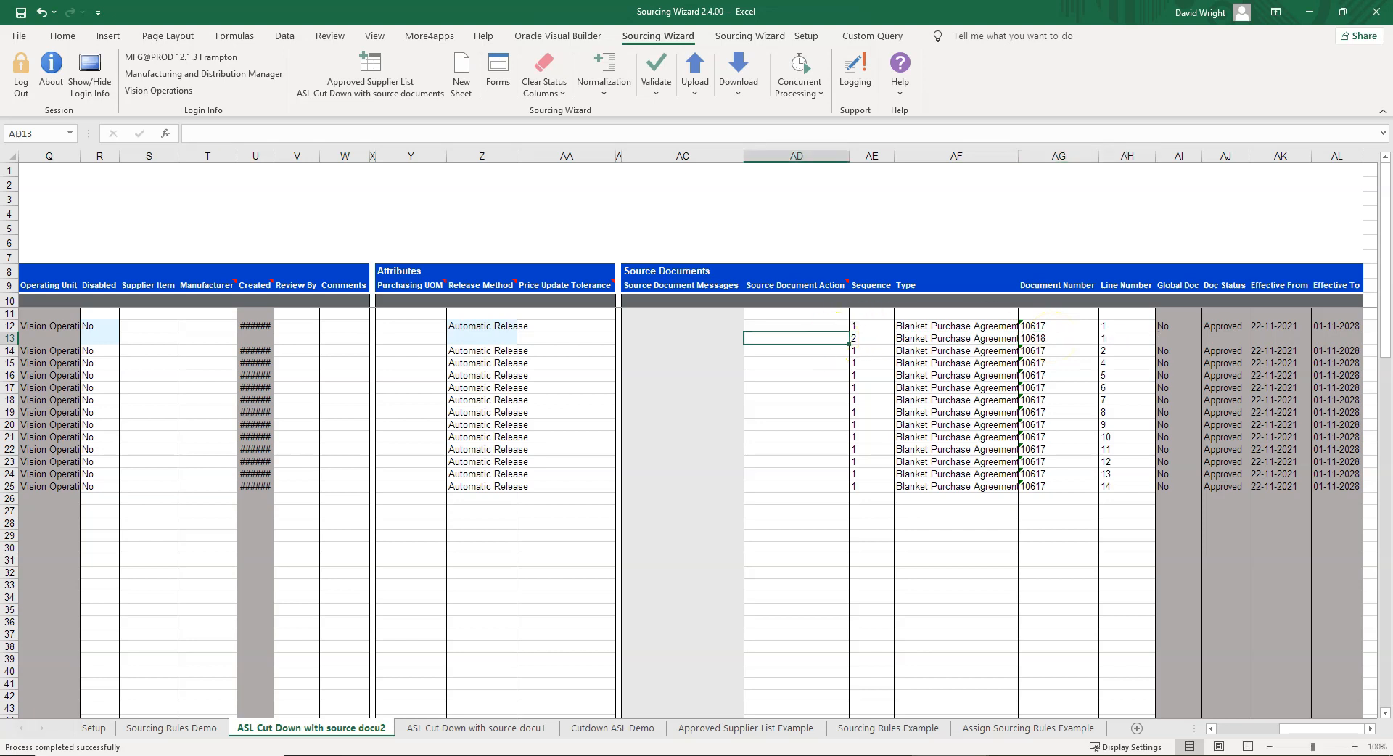
{"action": "type", "text": "Create"}
{"action": "key", "text": "Return"}
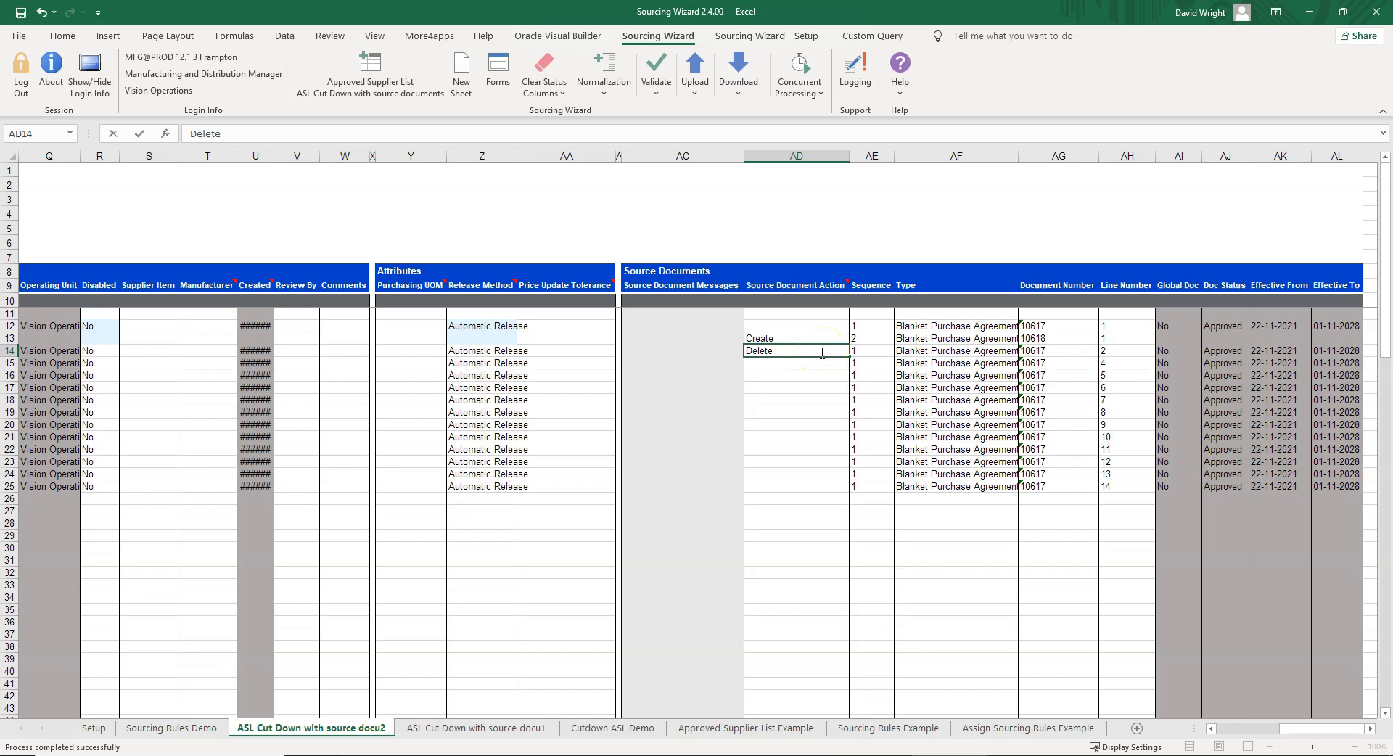
Upload only the rows with the Create and Delete source document actions and close the processing window
{"action": "left_click_drag", "start_coordinate": [802, 338], "coordinate": [819, 351]}
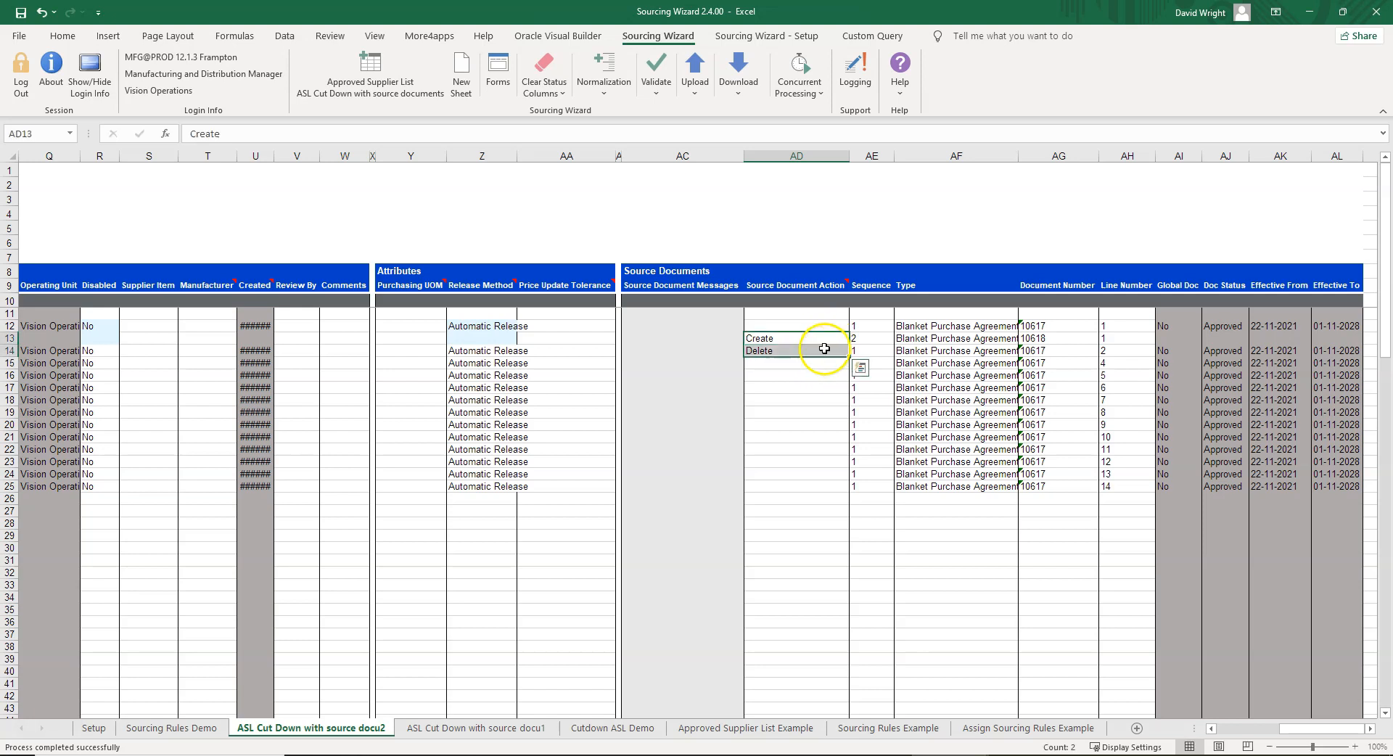
{"action": "left_click", "coordinate": [695, 94]}
{"action": "left_click", "coordinate": [729, 113]}
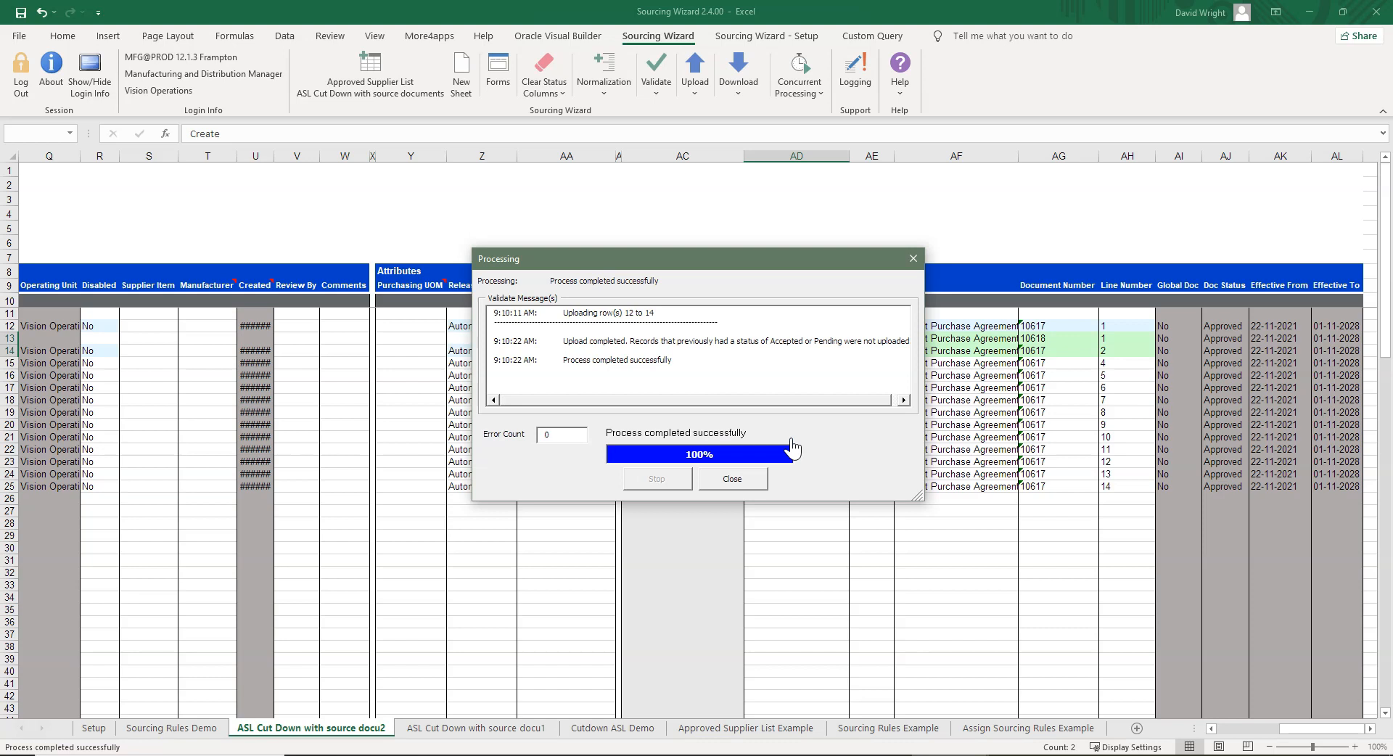
{"action": "left_click", "coordinate": [725, 481]}
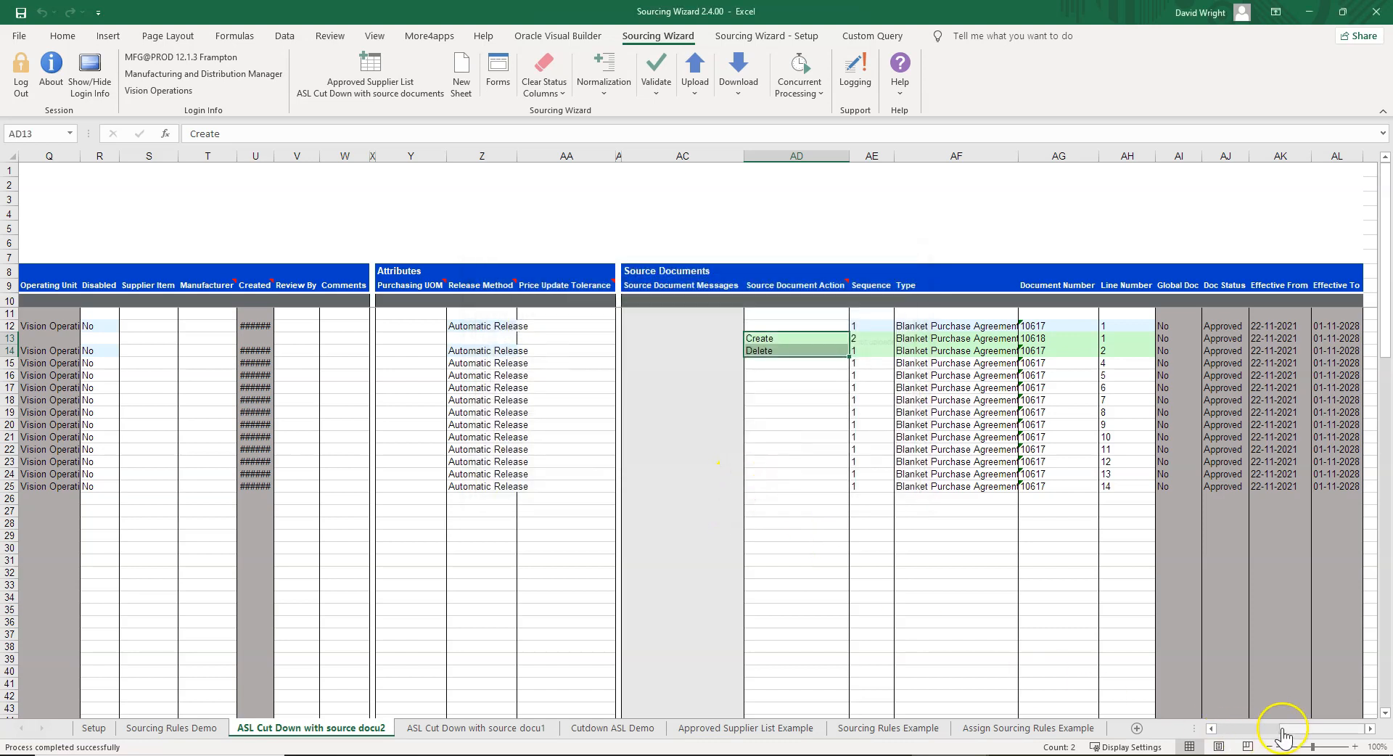
Copy the rows for items CM00056, CM00057 and CM00058 to the empty area starting at row 27
{"action": "left_click_drag", "start_coordinate": [1281, 728], "coordinate": [1184, 725]}
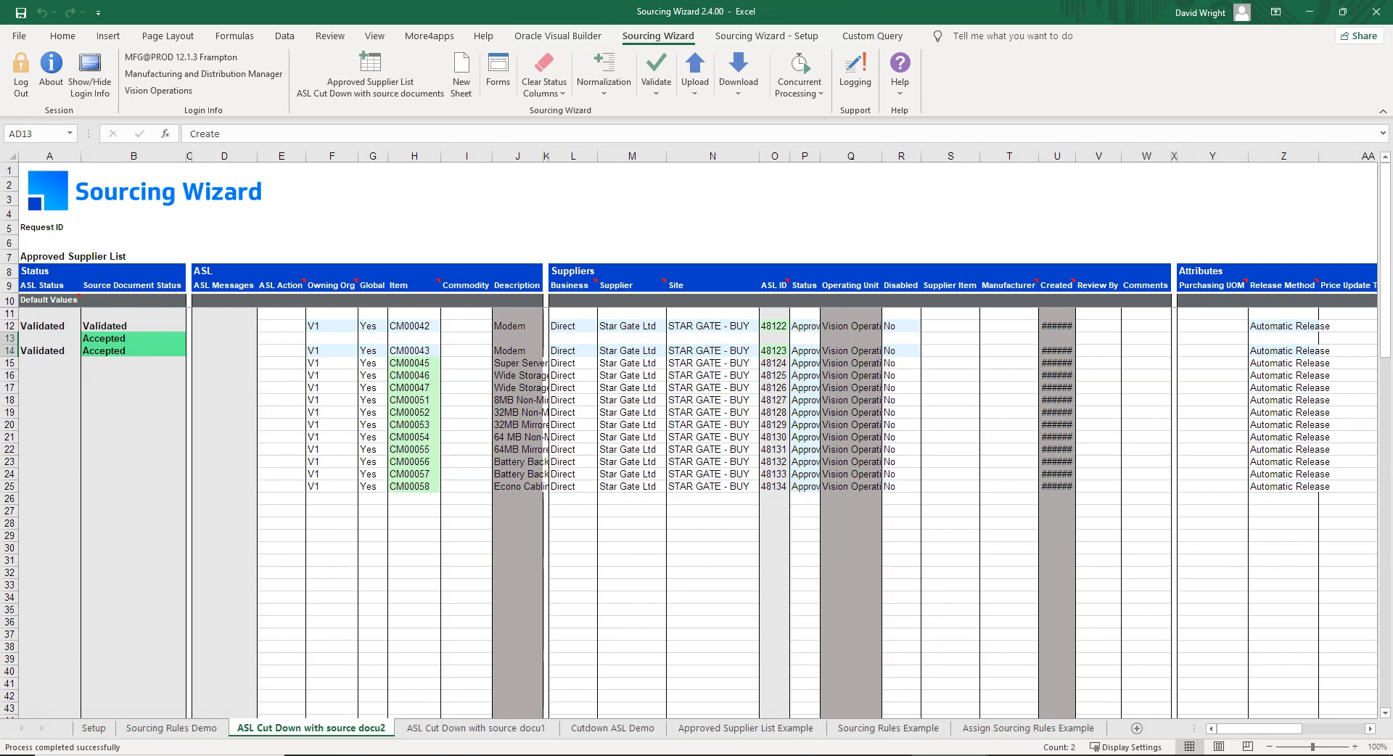
{"action": "left_click_drag", "start_coordinate": [10, 461], "coordinate": [9, 486]}
{"action": "key", "text": "ctrl+c"}
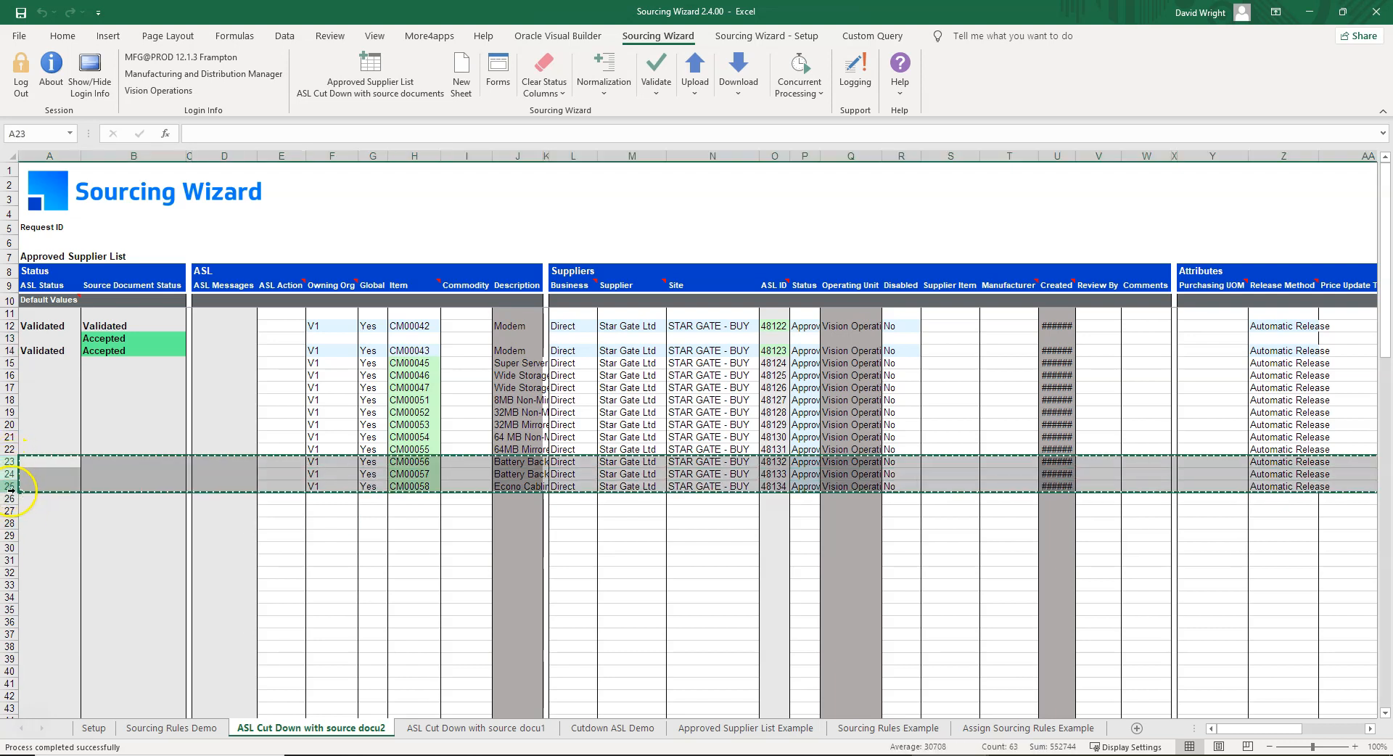
{"action": "left_click", "coordinate": [9, 511]}
{"action": "key", "text": "ctrl+v"}
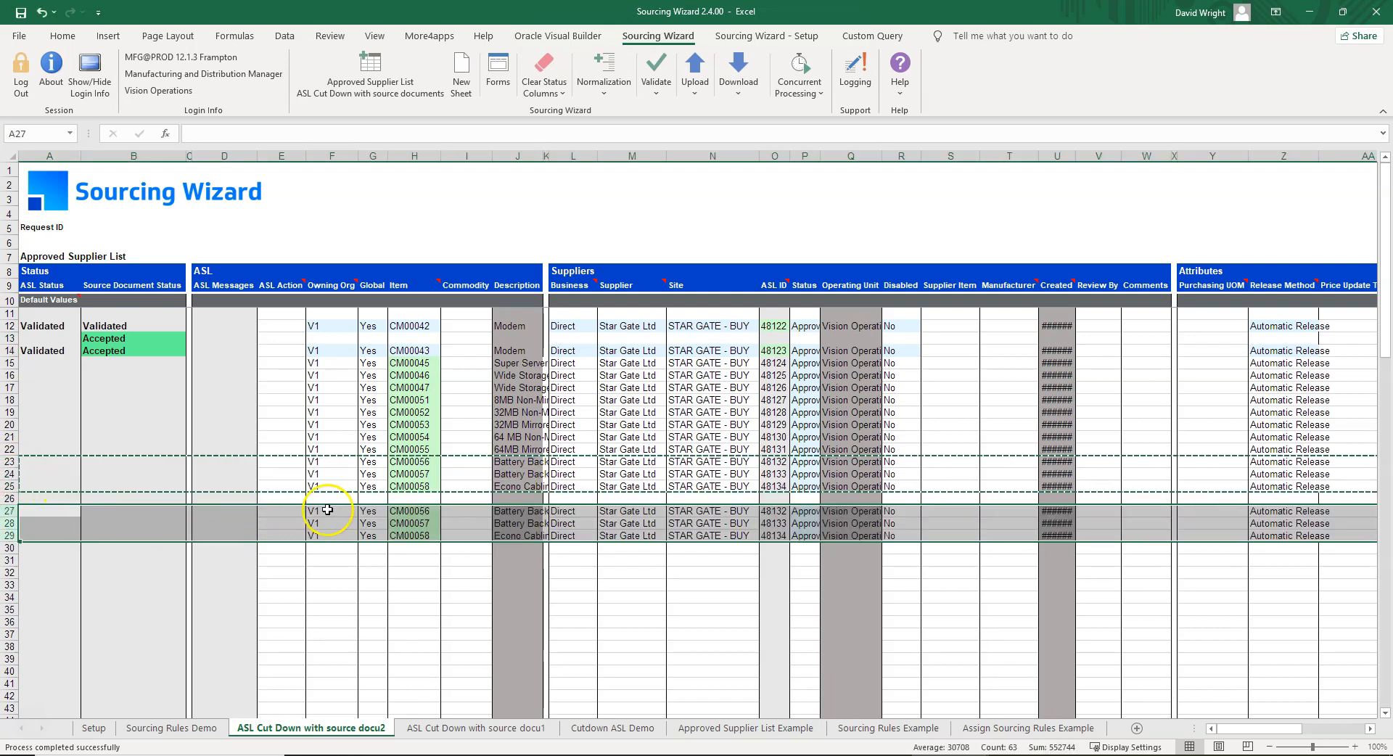
Set Owning Org to M1 and Global to No for the three copied rows 27–29
{"action": "left_click", "coordinate": [327, 510]}
{"action": "key", "text": "Return"}
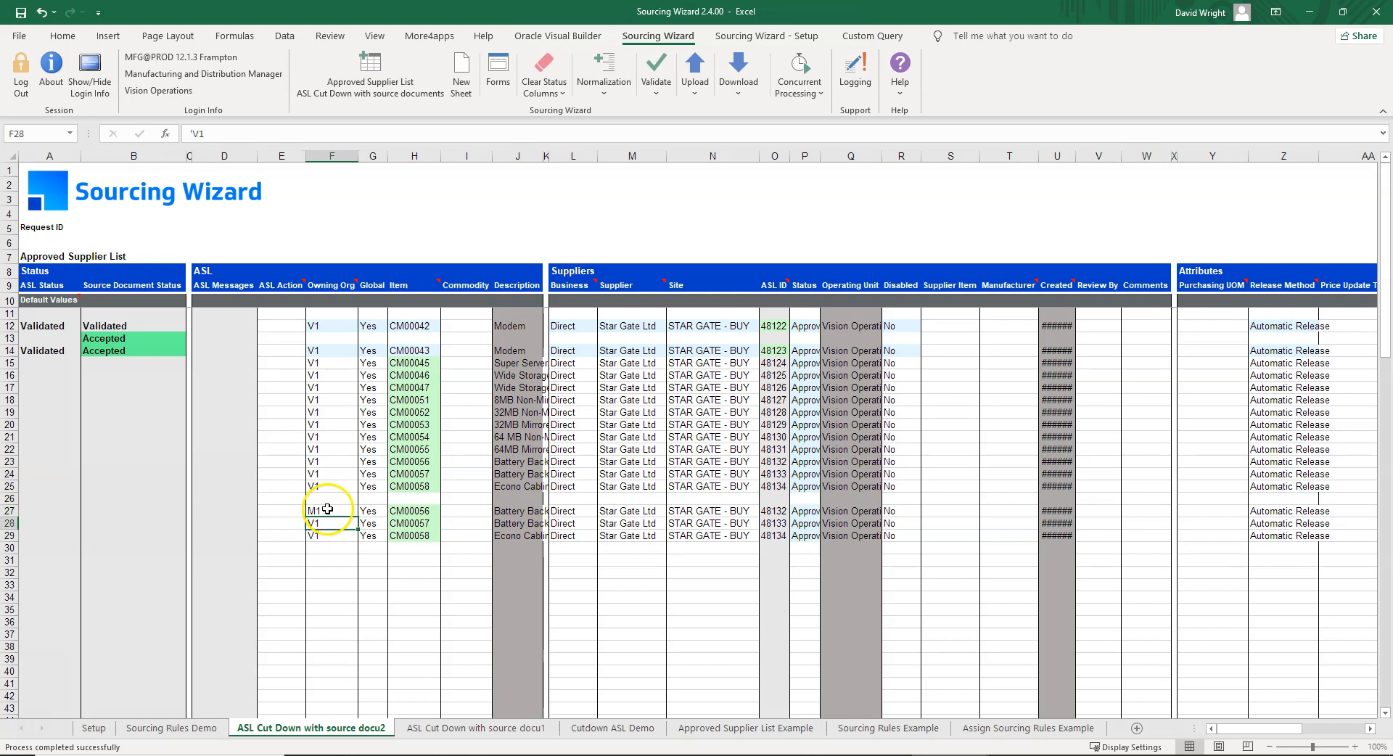
{"action": "key", "text": "ctrl+c"}
{"action": "left_click_drag", "start_coordinate": [327, 522], "coordinate": [348, 533]}
{"action": "key", "text": "ctrl+v"}
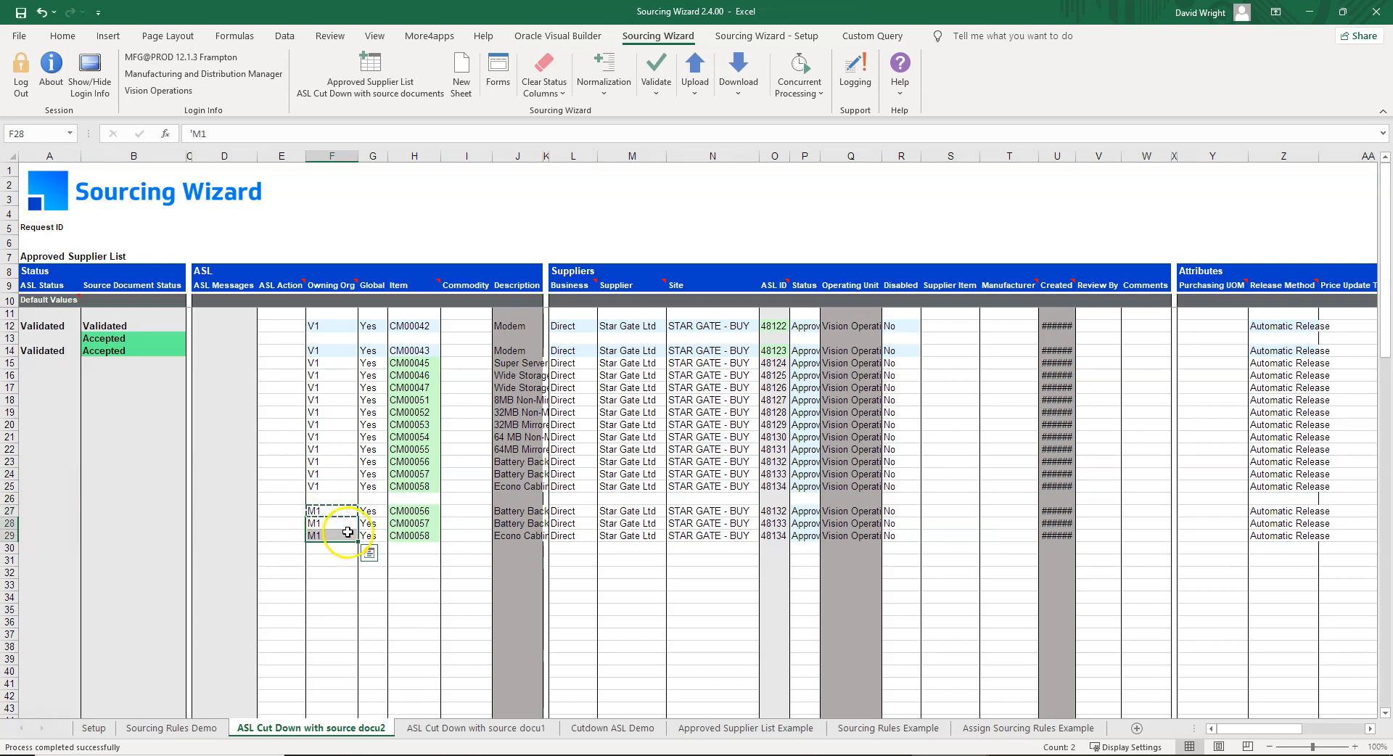
{"action": "left_click", "coordinate": [374, 512]}
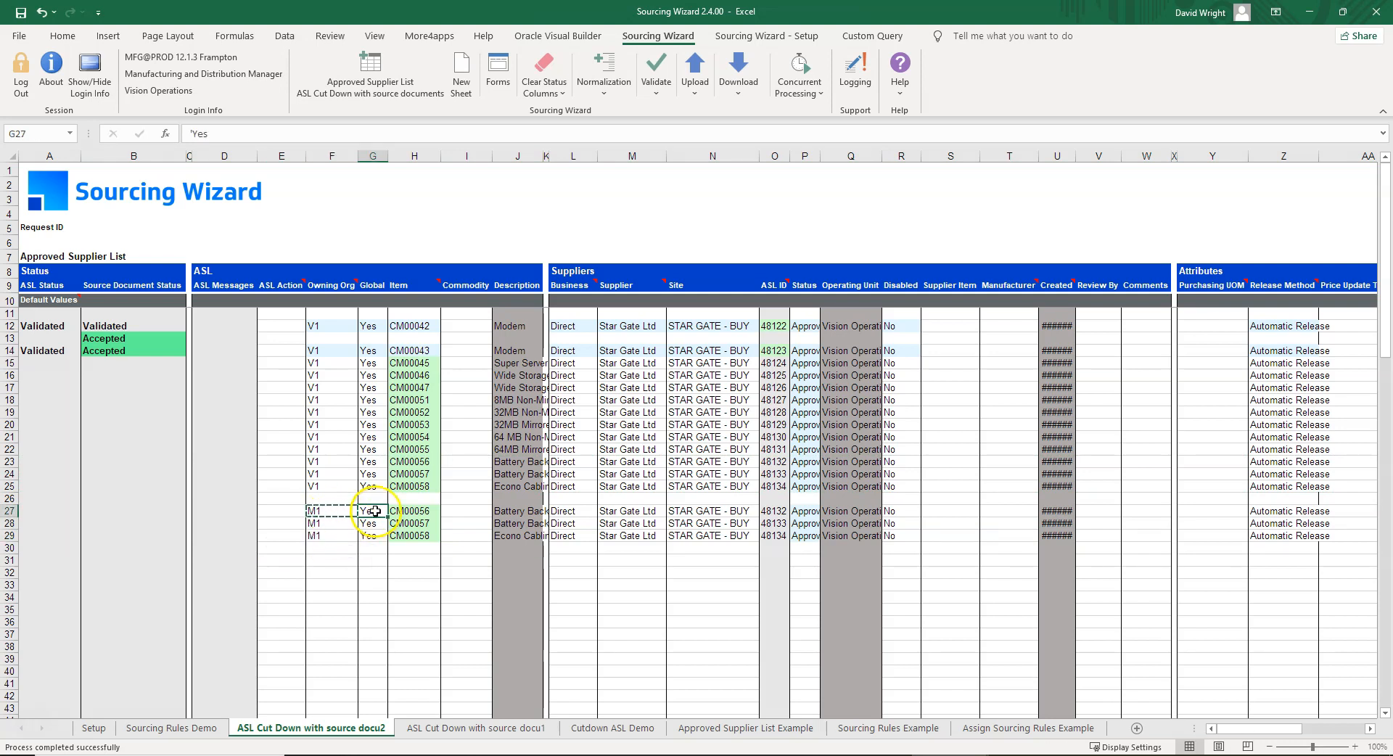
{"action": "left_click_drag", "start_coordinate": [388, 517], "coordinate": [373, 541]}
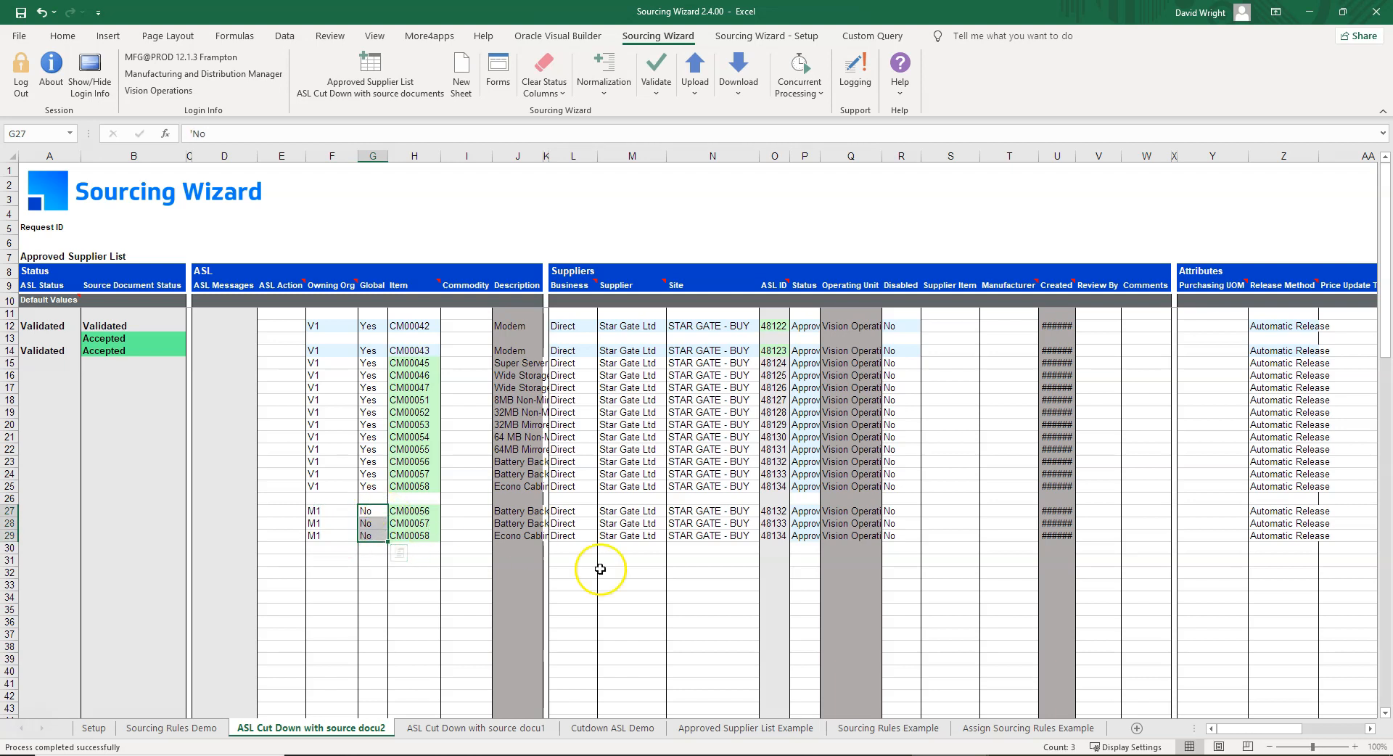
Clear the ASL IDs of rows 27–29 and set their supplier Status to New
{"action": "left_click", "coordinate": [775, 512]}
{"action": "left_click_drag", "start_coordinate": [775, 512], "coordinate": [775, 532]}
{"action": "key", "text": "Delete"}
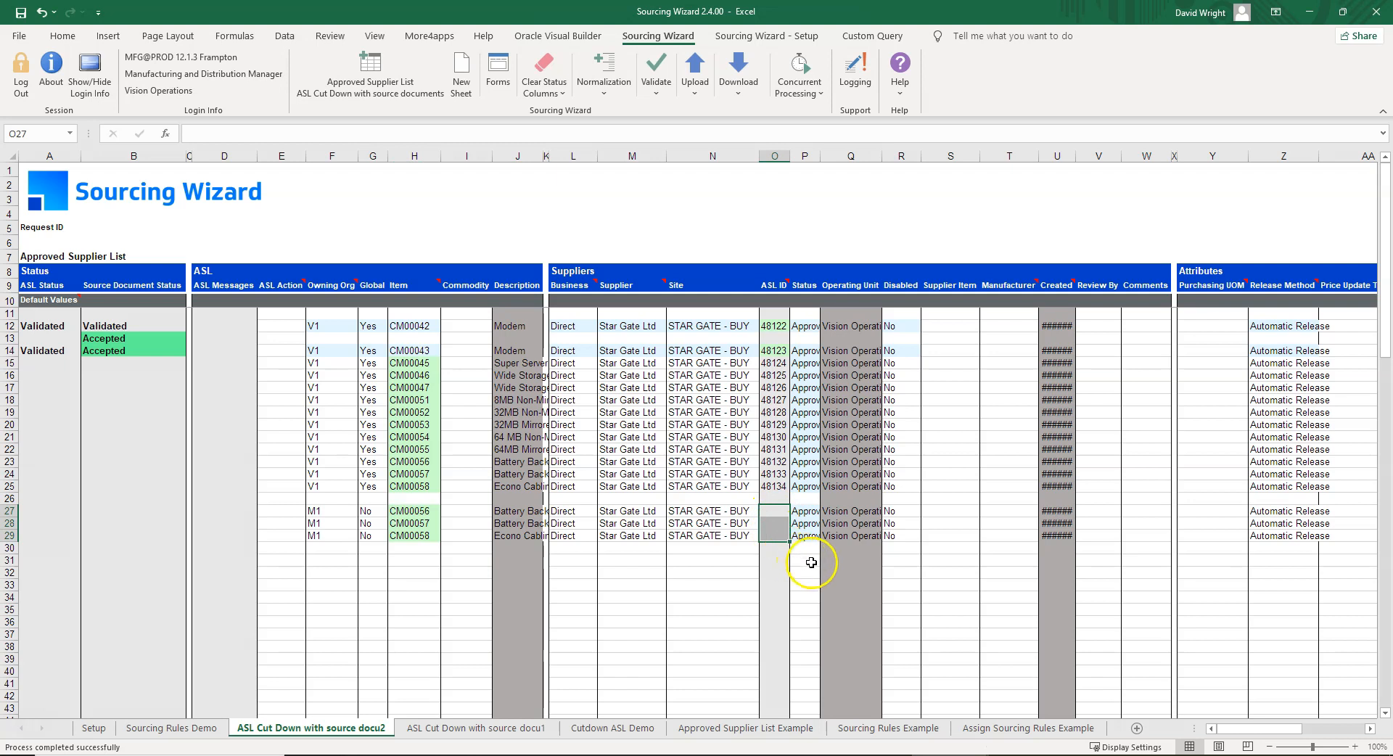
{"action": "left_click", "coordinate": [804, 512]}
{"action": "type", "text": "New"}
{"action": "key", "text": "Return"}
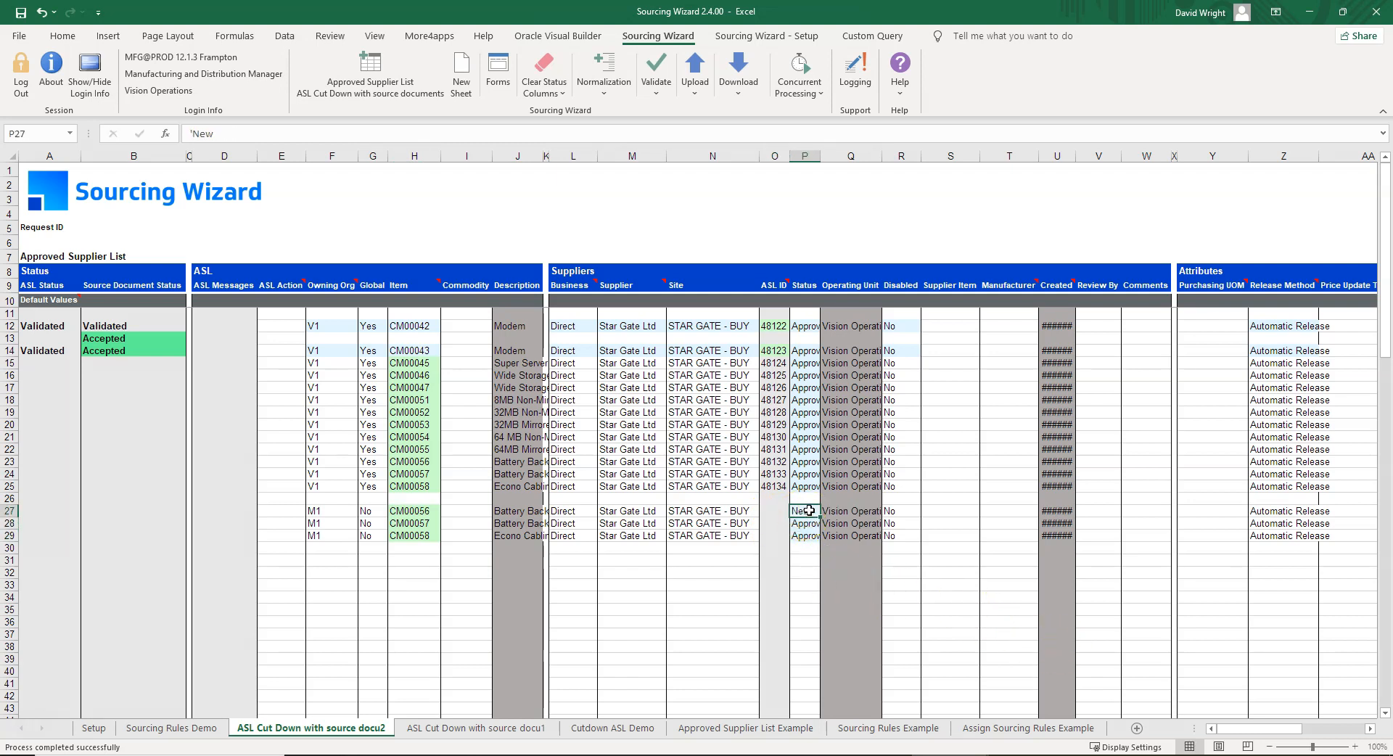
{"action": "left_click_drag", "start_coordinate": [821, 533], "coordinate": [820, 538]}
Clear the source document details of rows 27–29 and set their ASL Action to Create
{"action": "left_click_drag", "start_coordinate": [1201, 730], "coordinate": [1302, 738]}
{"action": "left_click_drag", "start_coordinate": [839, 513], "coordinate": [1352, 536]}
{"action": "left_click_drag", "start_coordinate": [1294, 729], "coordinate": [1216, 737]}
{"action": "left_click", "coordinate": [279, 514]}
{"action": "type", "text": "Create"}
{"action": "key", "text": "Return"}
{"action": "type", "text": "Create"}
{"action": "key", "text": "Return"}
{"action": "type", "text": "Create"}
{"action": "key", "text": "Return"}
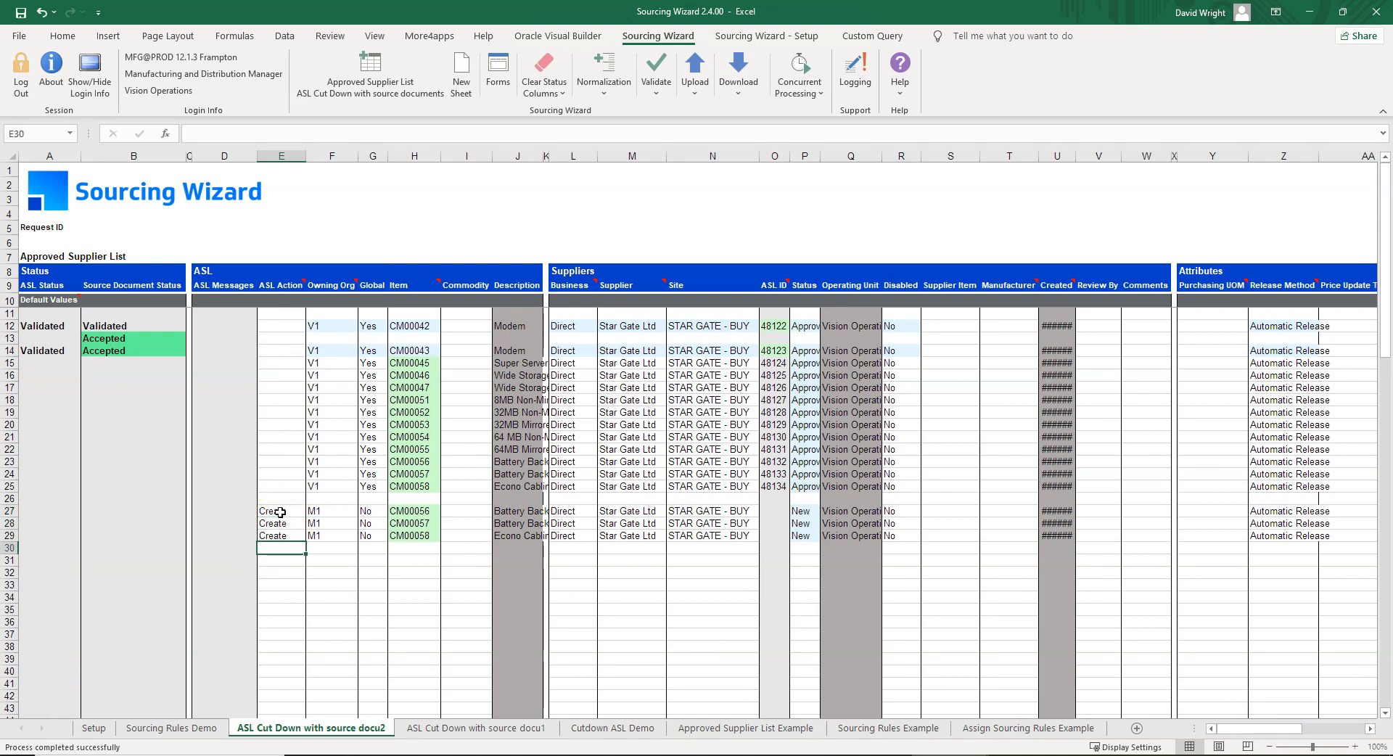
Upload only the three new M1 rows, 27–29, and close the processing window
{"action": "left_click_drag", "start_coordinate": [280, 512], "coordinate": [282, 537]}
{"action": "left_click", "coordinate": [697, 92]}
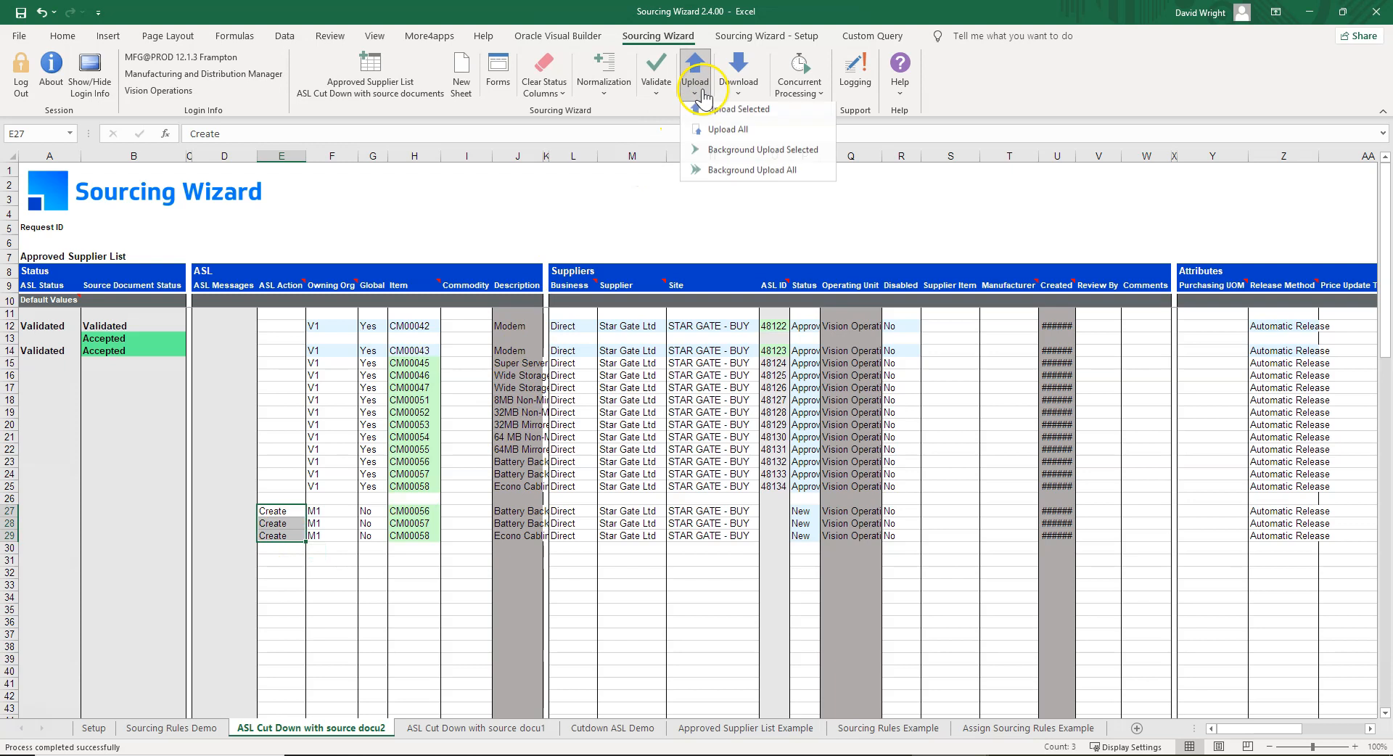
{"action": "left_click", "coordinate": [716, 108]}
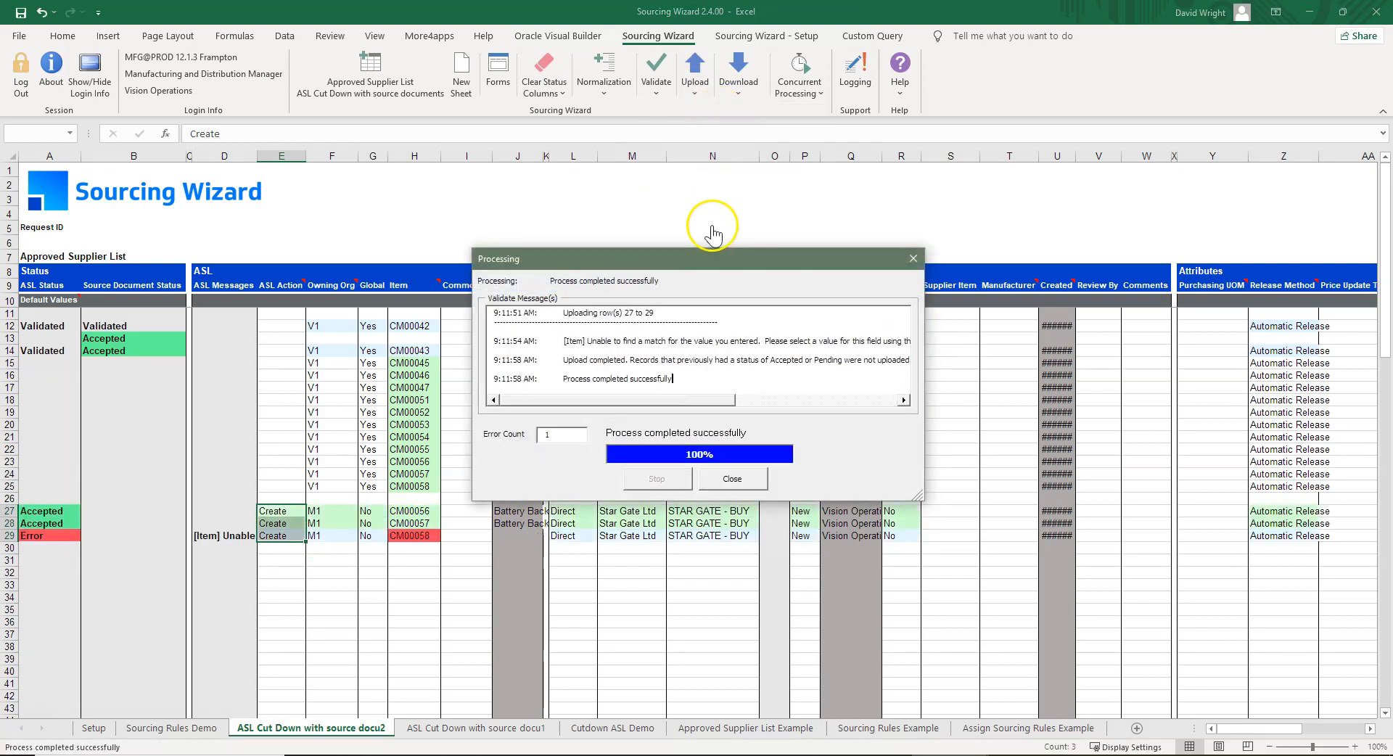
{"action": "left_click", "coordinate": [714, 494]}
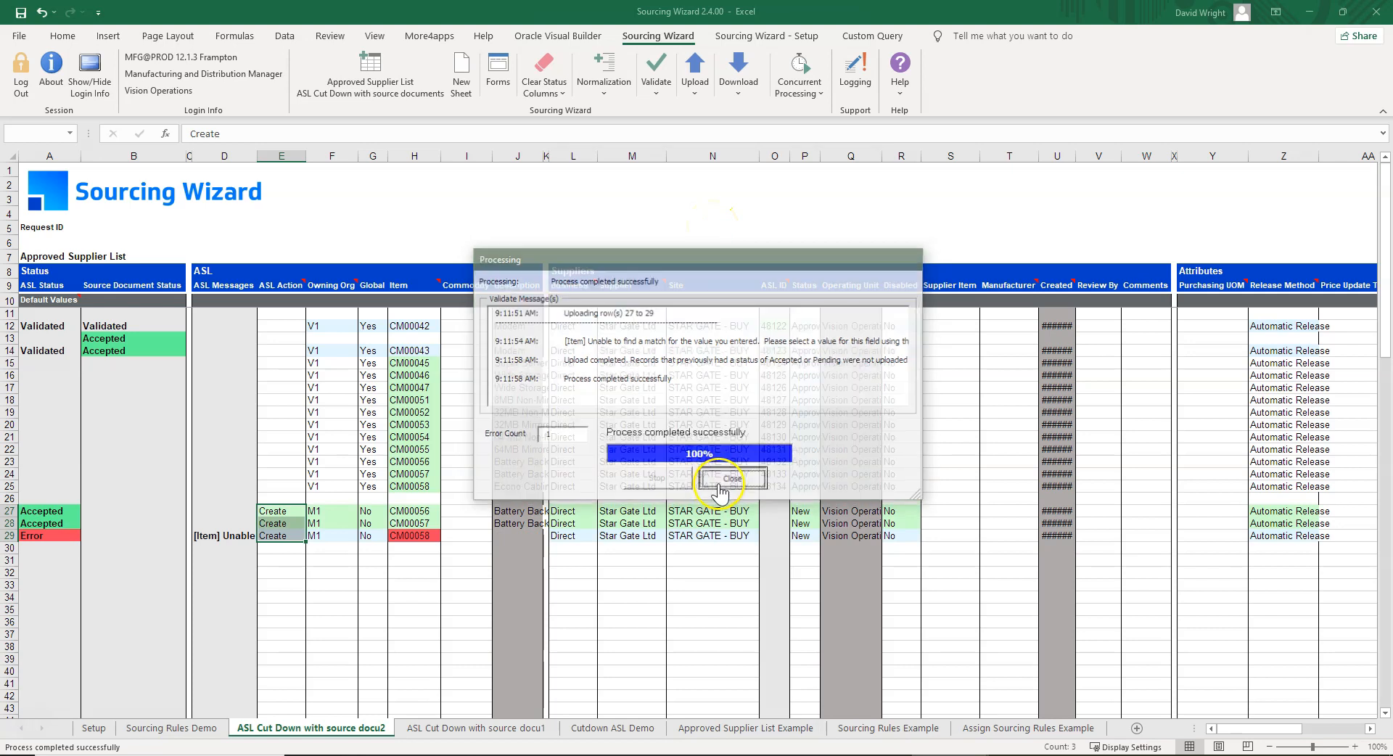
Change the rejected item in row 29 to CM00055
{"action": "left_click", "coordinate": [406, 557]}
{"action": "left_click", "coordinate": [420, 537]}
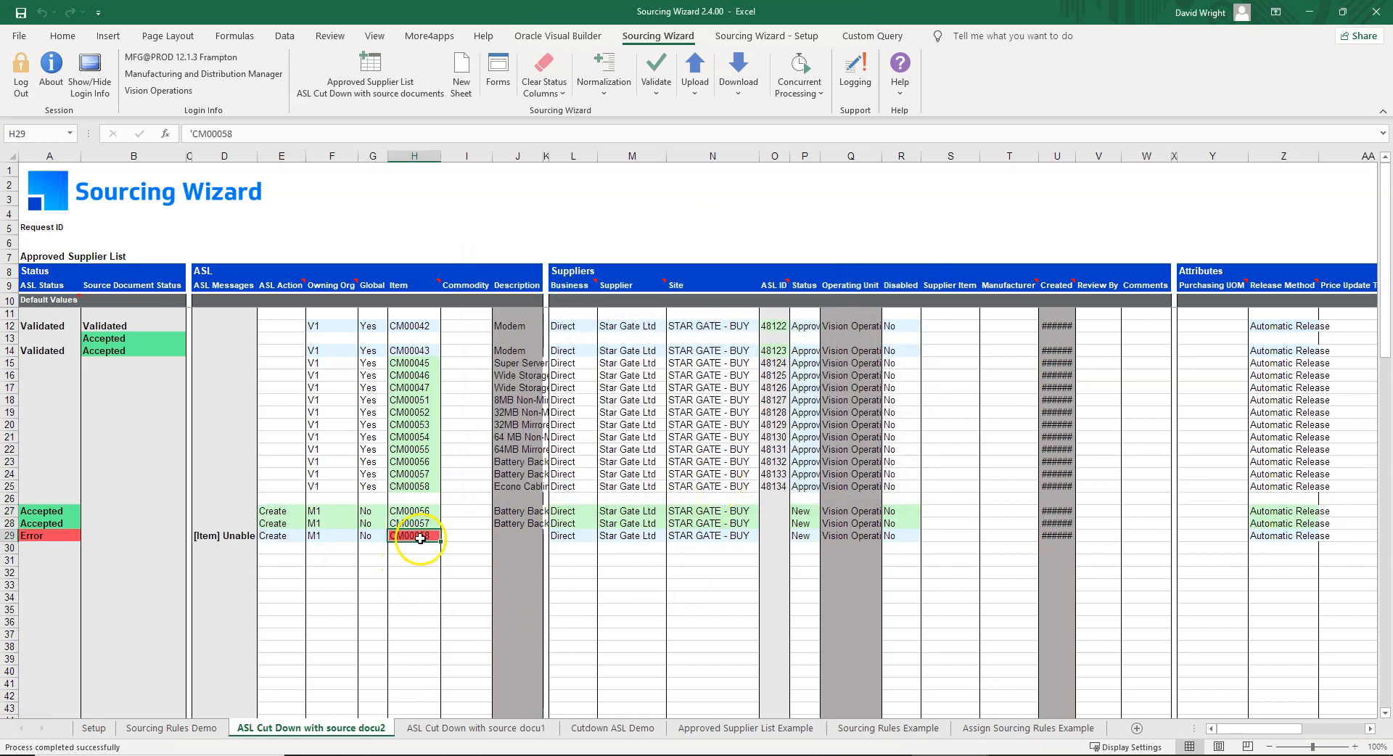
{"action": "left_click_drag", "start_coordinate": [240, 133], "coordinate": [230, 134]}
{"action": "type", "text": "5"}
{"action": "key", "text": "Return"}
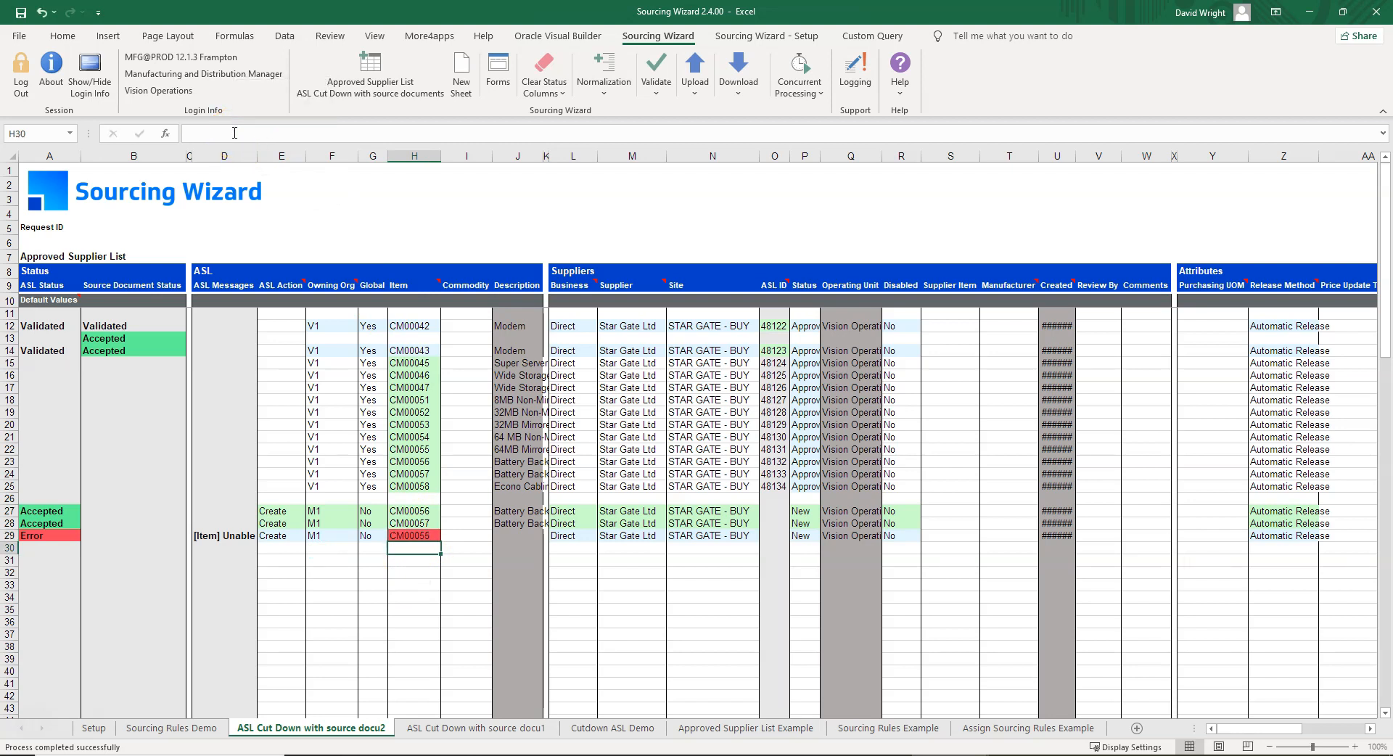
Upload only the corrected row 29 and close the processing window
{"action": "left_click", "coordinate": [274, 537]}
{"action": "left_click", "coordinate": [694, 84]}
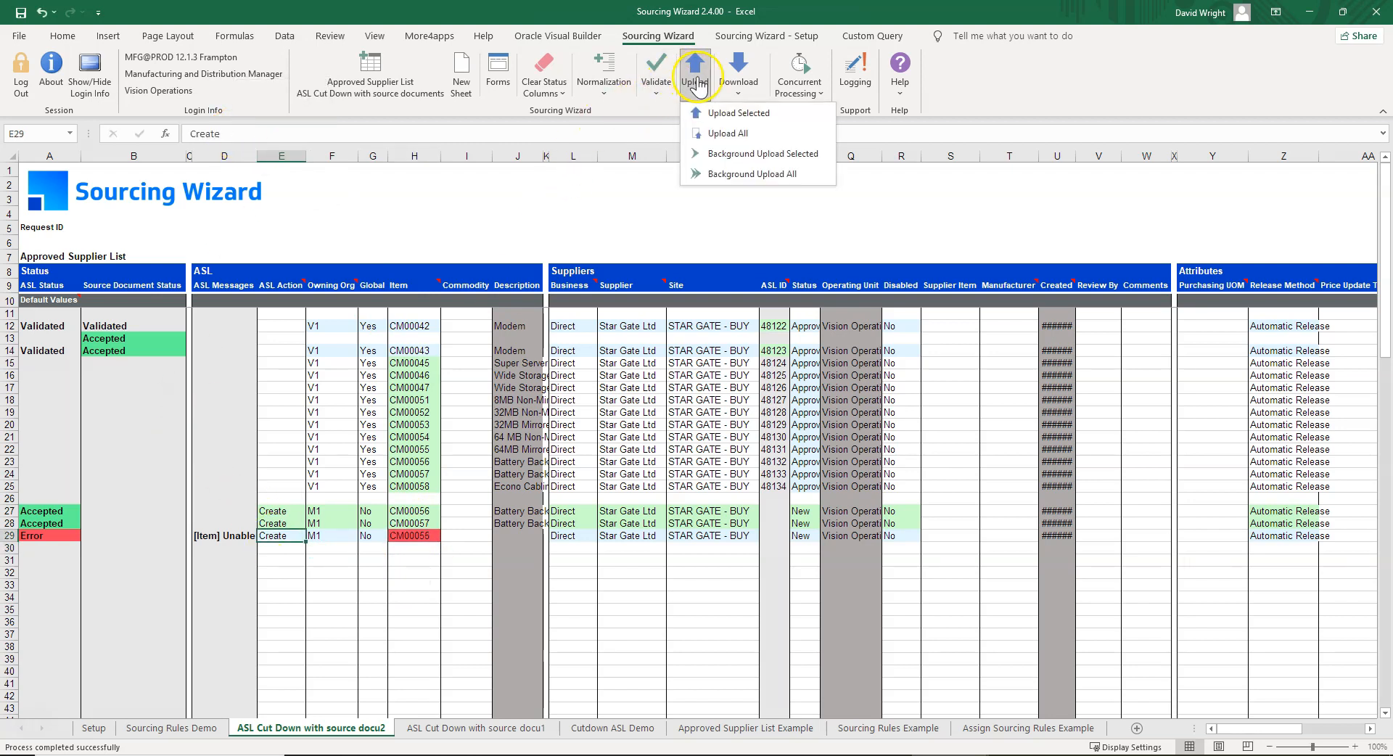
{"action": "left_click", "coordinate": [720, 116]}
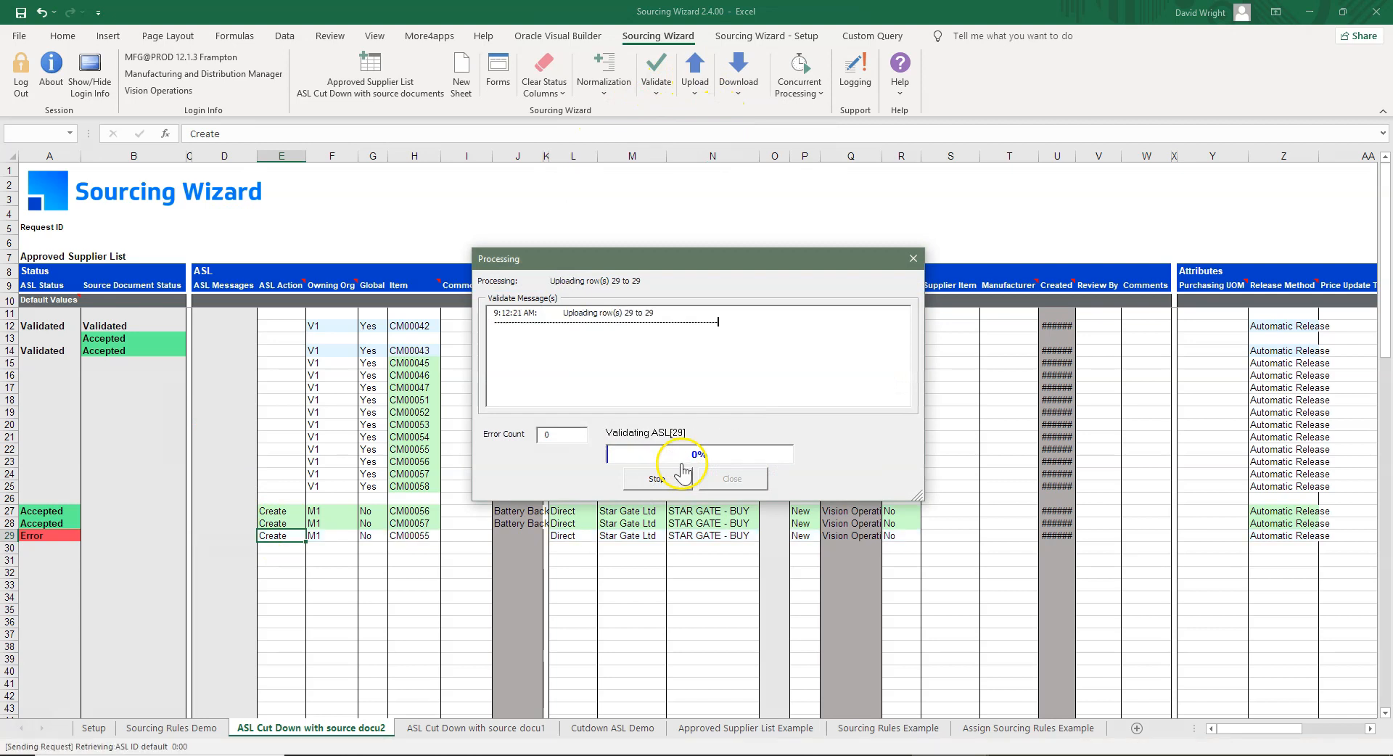
{"action": "left_click", "coordinate": [729, 478]}
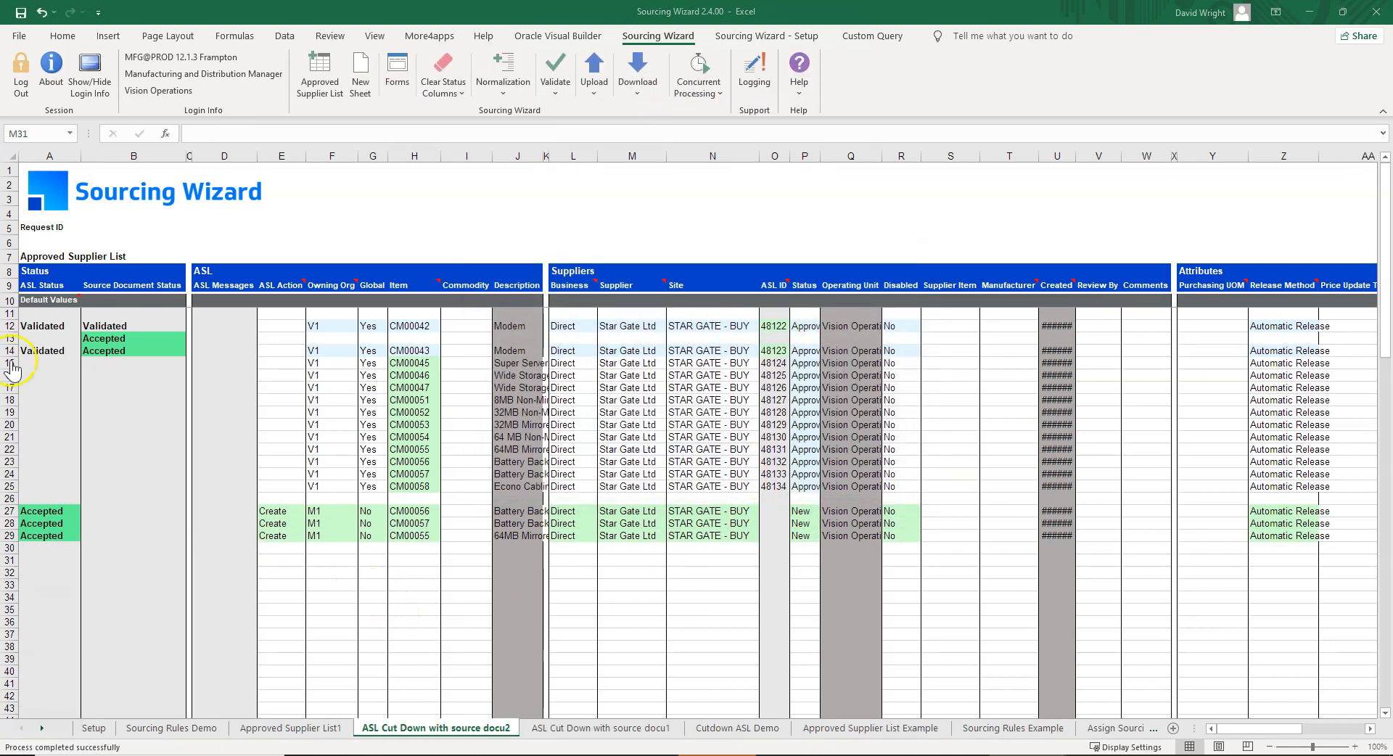
Copy the rows for items CM00043, CM00045 and CM00046 to the empty area starting at row 31
{"action": "left_click_drag", "start_coordinate": [11, 352], "coordinate": [11, 378]}
{"action": "key", "text": "ctrl+c"}
{"action": "left_click", "coordinate": [69, 557]}
{"action": "key", "text": "ctrl+v"}
Copy the Create action and M1 owning organisation from rows 27–29 into rows 31–33
{"action": "left_click_drag", "start_coordinate": [281, 511], "coordinate": [322, 536]}
{"action": "key", "text": "ctrl+c"}
{"action": "left_click", "coordinate": [282, 560]}
{"action": "key", "text": "ctrl+v"}
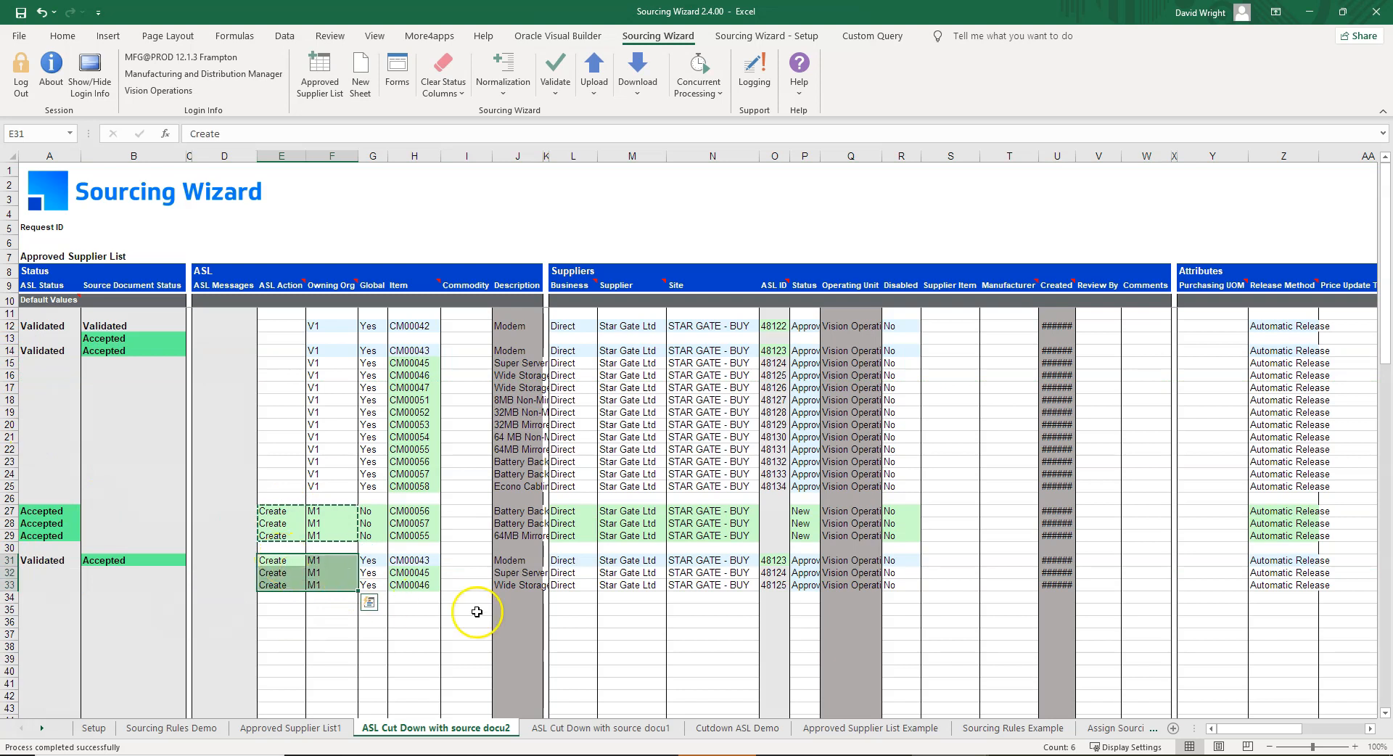
Set Supplier to 3M Health Care and Site to CORP HQ in rows 31–33, and clear their ASL IDs
{"action": "left_click", "coordinate": [635, 562]}
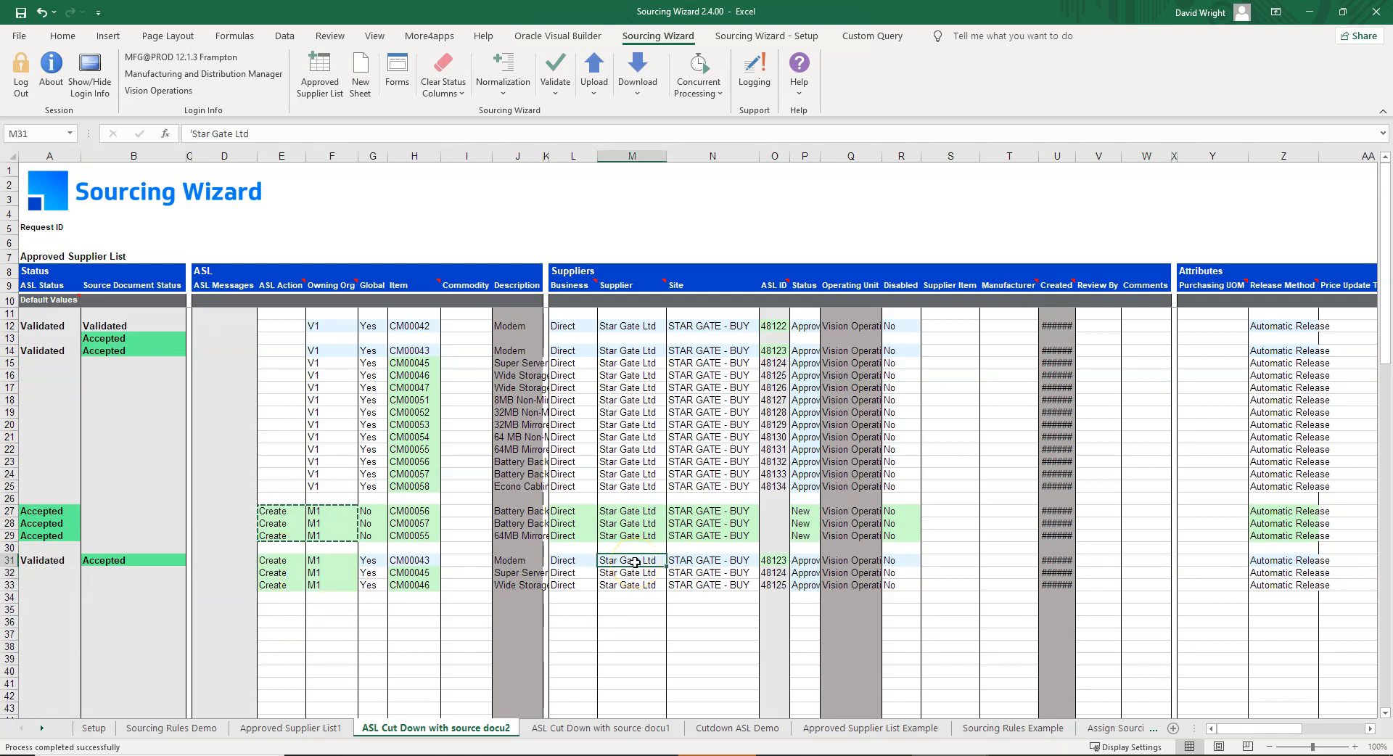
{"action": "type", "text": "3M Health Care"}
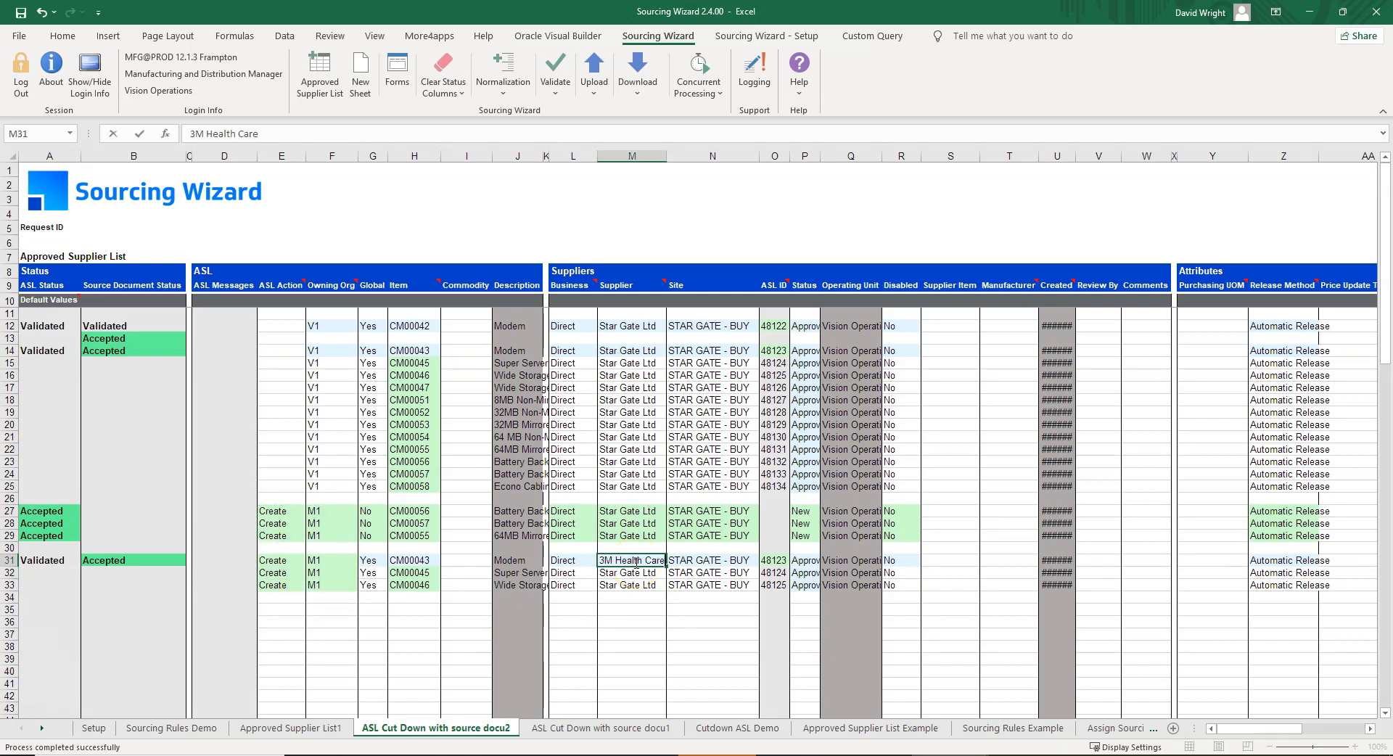
{"action": "key", "text": "Tab"}
{"action": "type", "text": "CORP HQ"}
{"action": "left_click_drag", "start_coordinate": [634, 562], "coordinate": [777, 583]}
{"action": "key", "text": "Delete"}
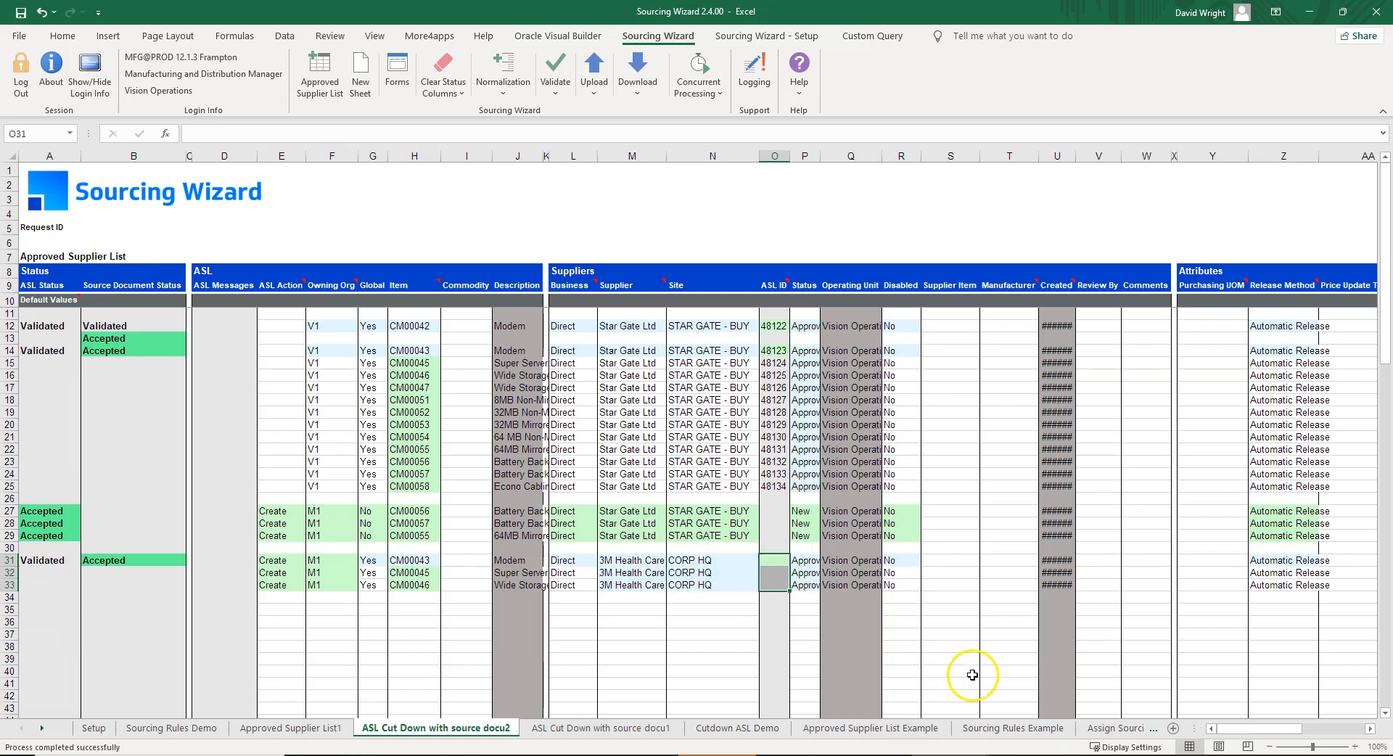
Clear the Delete source document action copied into row 31
{"action": "left_click_drag", "start_coordinate": [1224, 732], "coordinate": [1292, 740]}
{"action": "left_click", "coordinate": [812, 563]}
{"action": "key", "text": "Delete"}
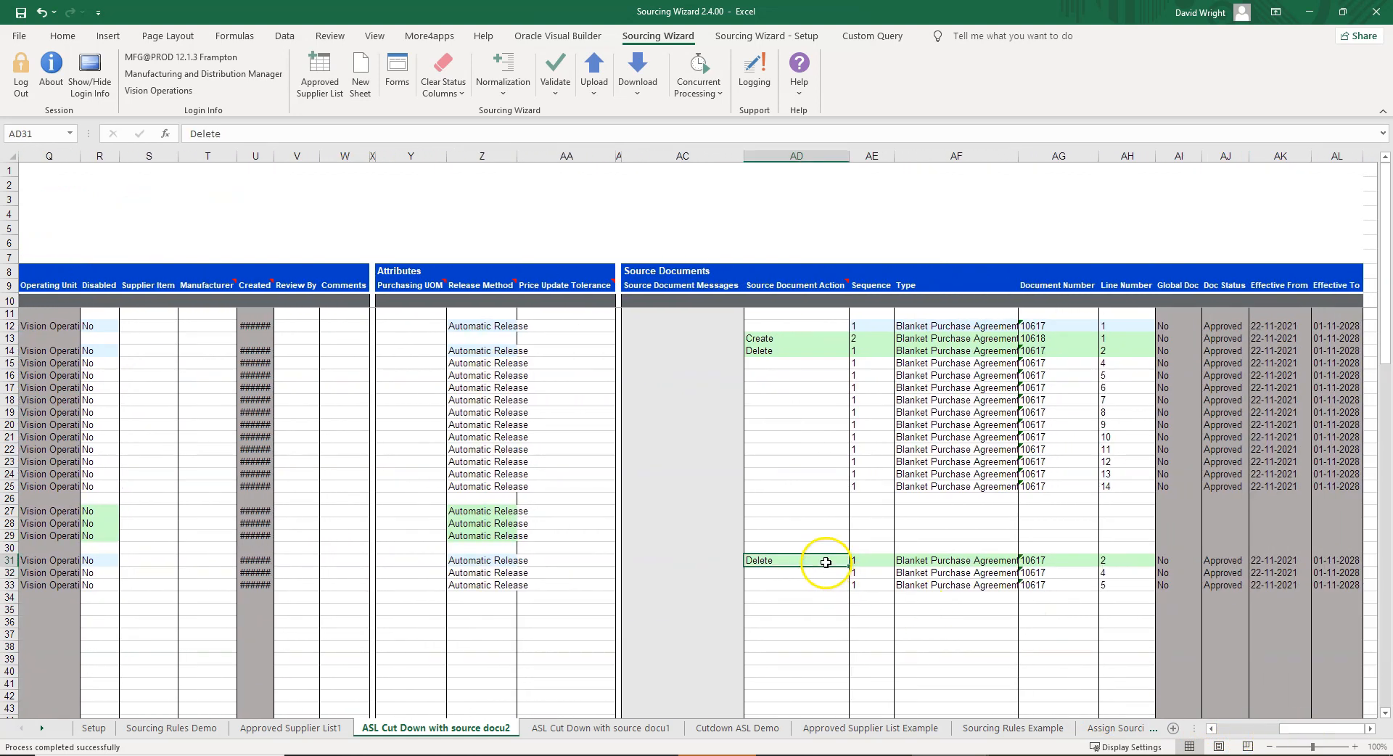
Set the source document number to 10619 in rows 31–33
{"action": "left_click", "coordinate": [1051, 565]}
{"action": "type", "text": "10"}
{"action": "key", "text": "Return"}
{"action": "left_click", "coordinate": [1067, 561]}
{"action": "key", "text": "ctrl+c"}
{"action": "left_click", "coordinate": [1071, 573]}
{"action": "key", "text": "ctrl+v"}
{"action": "left_click", "coordinate": [1067, 585]}
{"action": "key", "text": "ctrl+v"}
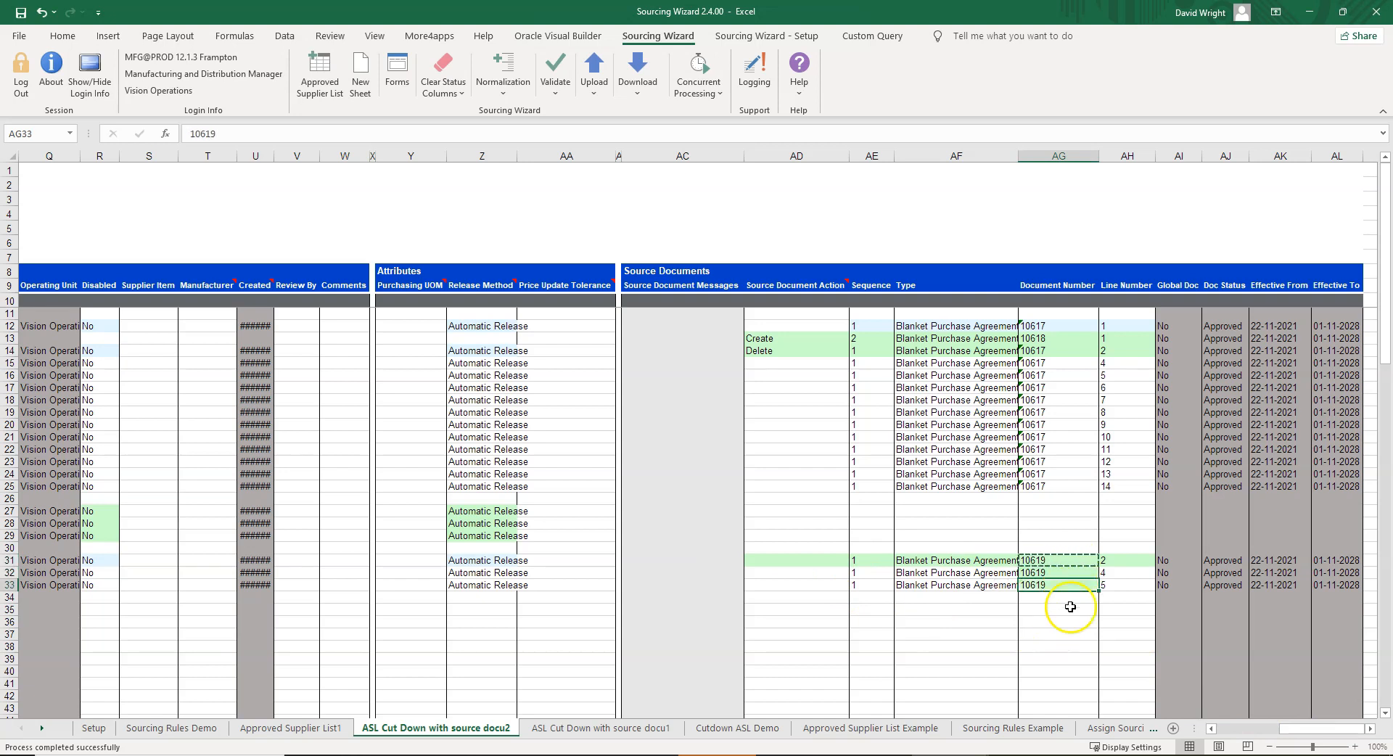
Clear the ASL and source document statuses in rows 31–33 and upload only those selected rows
{"action": "key", "text": "Right"}
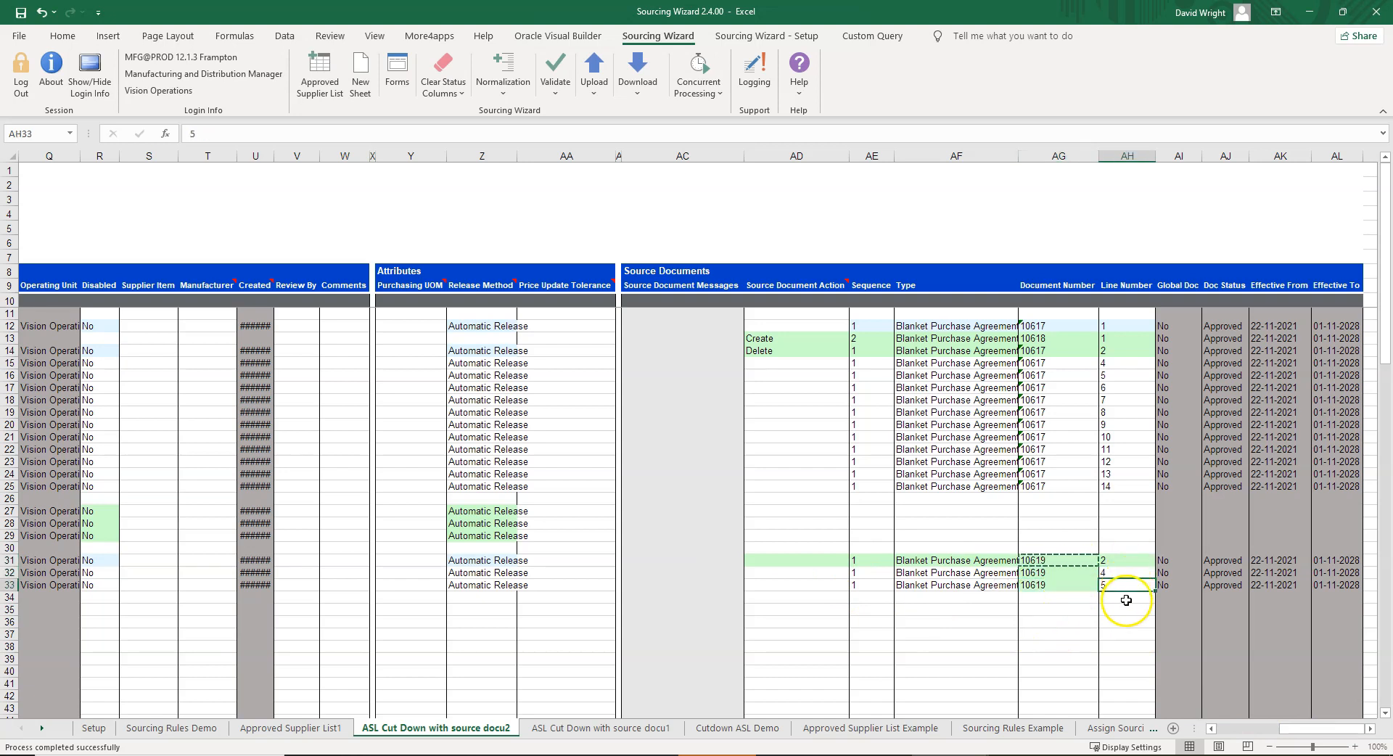
{"action": "left_click_drag", "start_coordinate": [1311, 729], "coordinate": [1194, 734]}
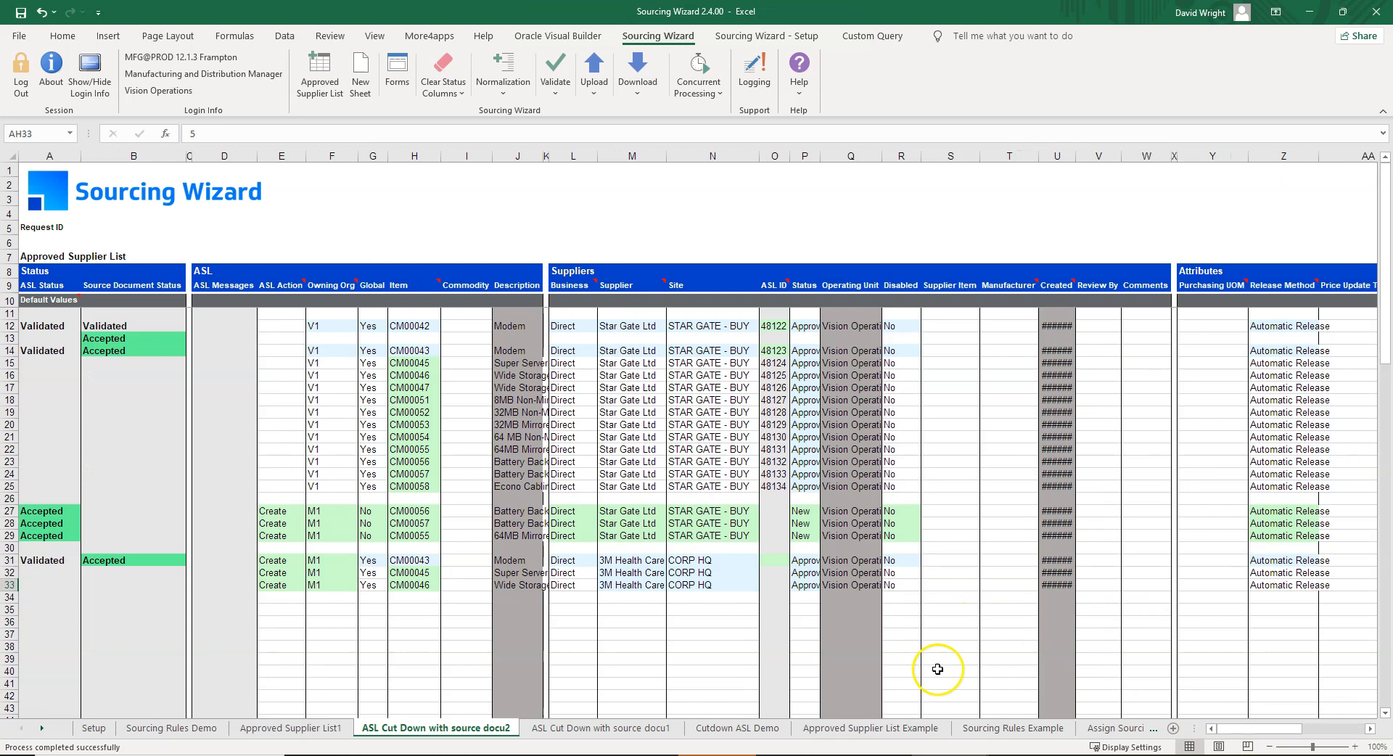
{"action": "left_click_drag", "start_coordinate": [44, 560], "coordinate": [137, 585]}
{"action": "key", "text": "Delete"}
{"action": "left_click", "coordinate": [594, 82]}
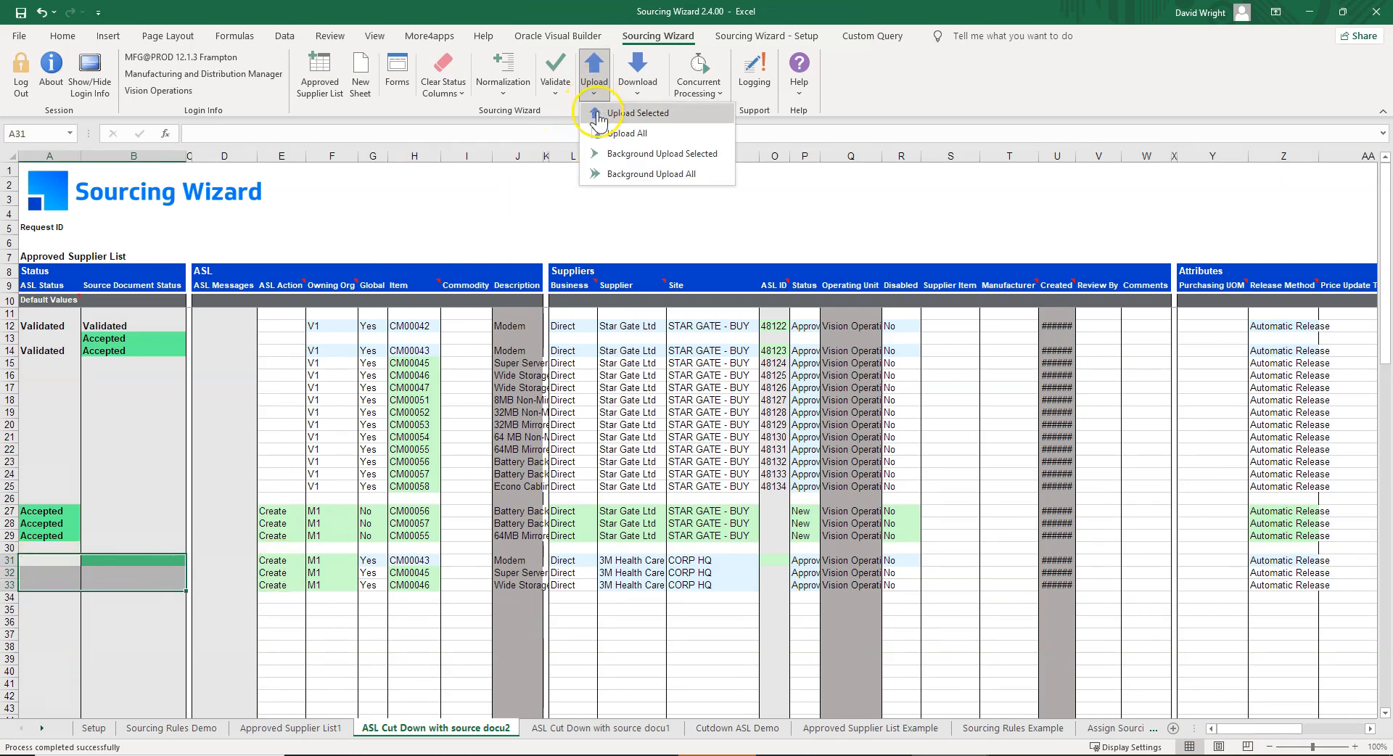
{"action": "left_click", "coordinate": [631, 114]}
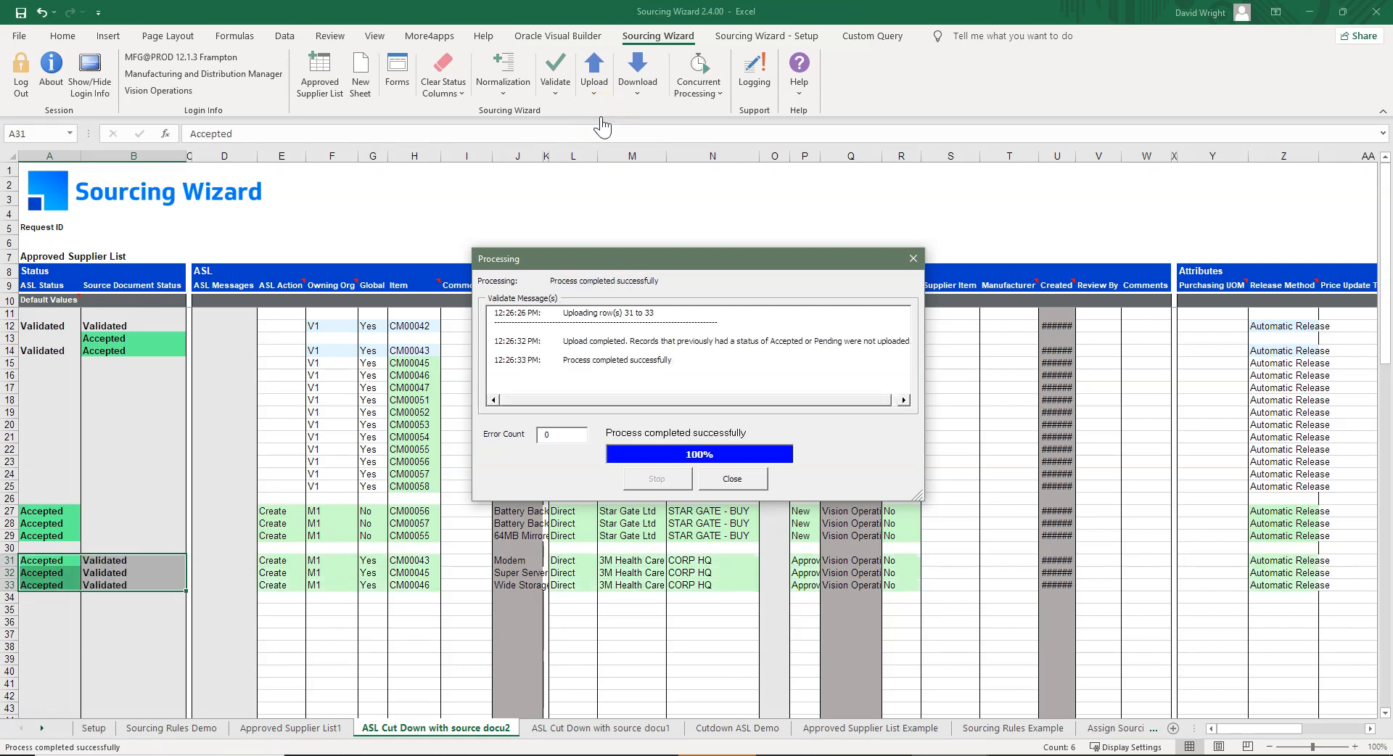
{"action": "left_click", "coordinate": [722, 478]}
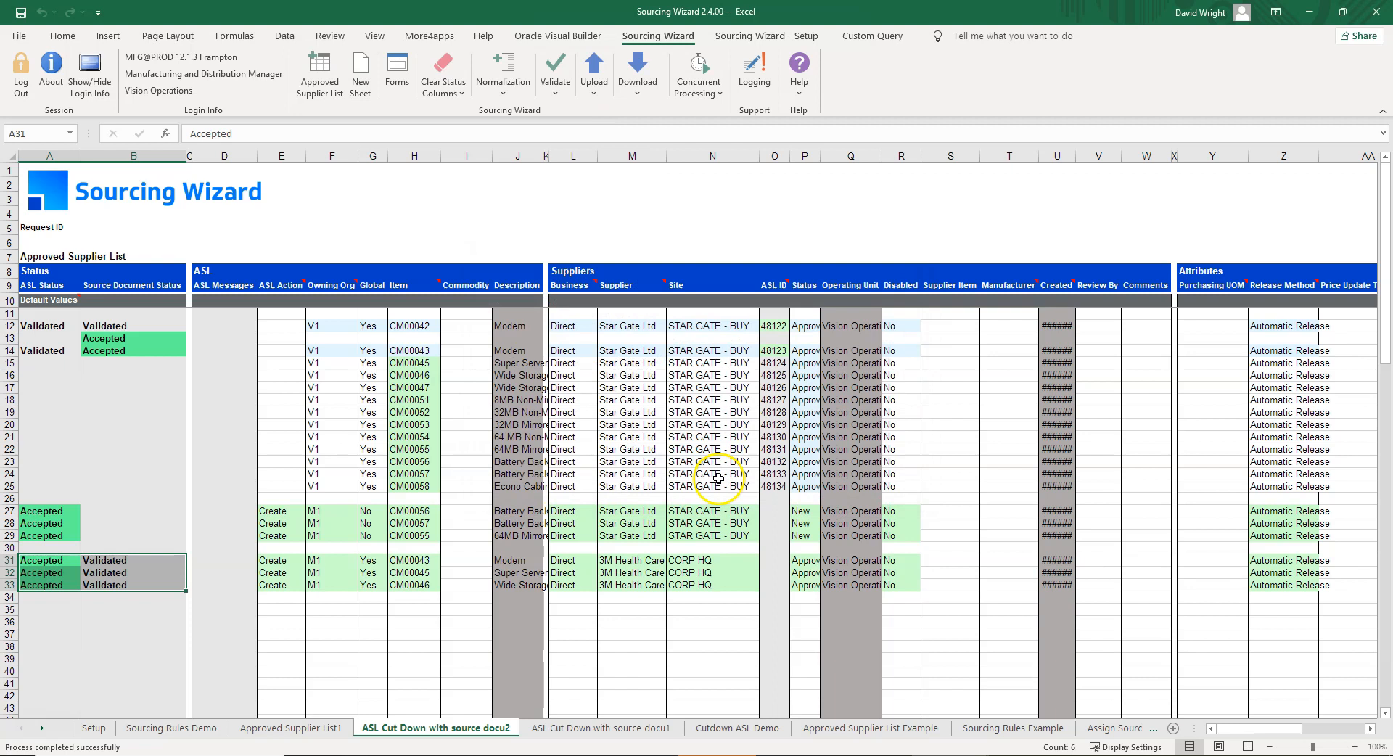
{"action": "left_click", "coordinate": [383, 644]}
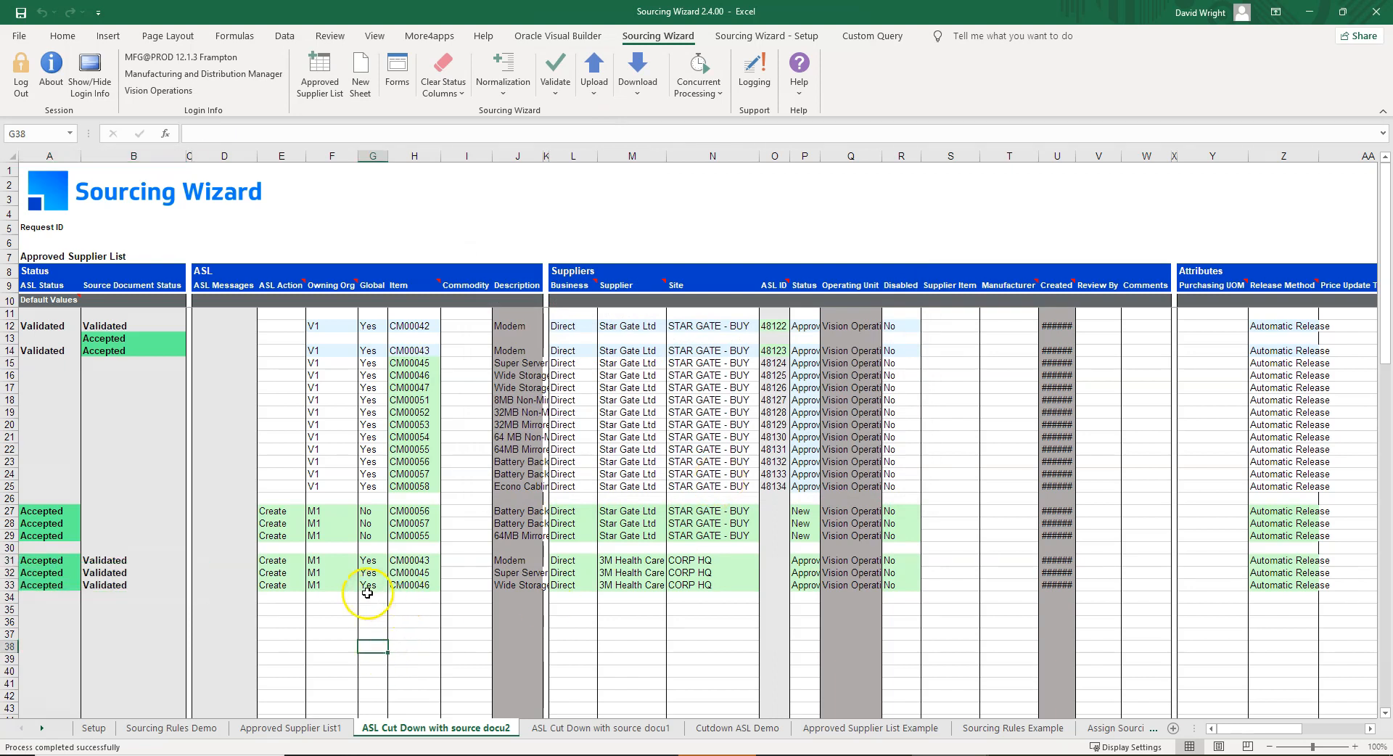
Copy item CM00046 into row 36, download its supplier list records using the sheet data, and clear the download criteria
{"action": "left_click", "coordinate": [407, 586]}
{"action": "key", "text": "ctrl+c"}
{"action": "left_click", "coordinate": [409, 622]}
{"action": "key", "text": "ctrl+v"}
{"action": "left_click", "coordinate": [645, 104]}
{"action": "left_click", "coordinate": [656, 110]}
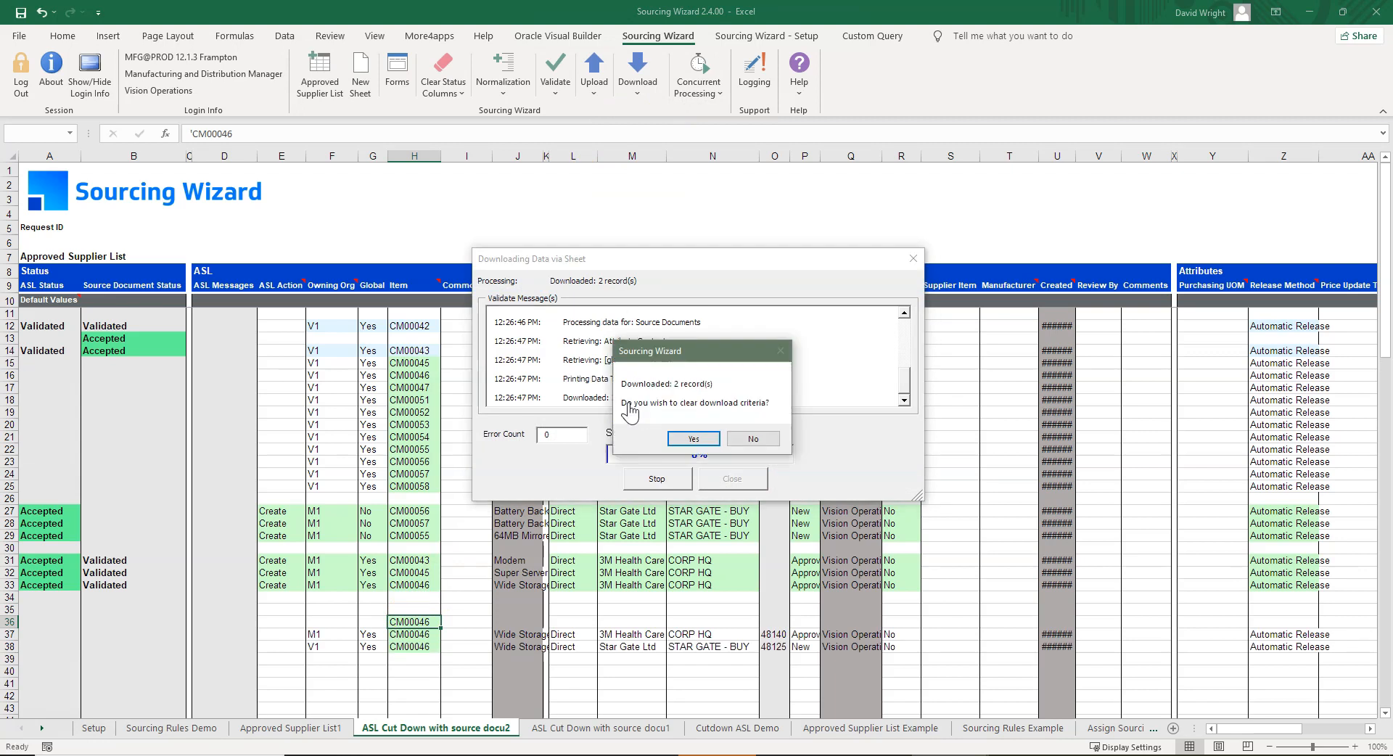
{"action": "left_click", "coordinate": [692, 438]}
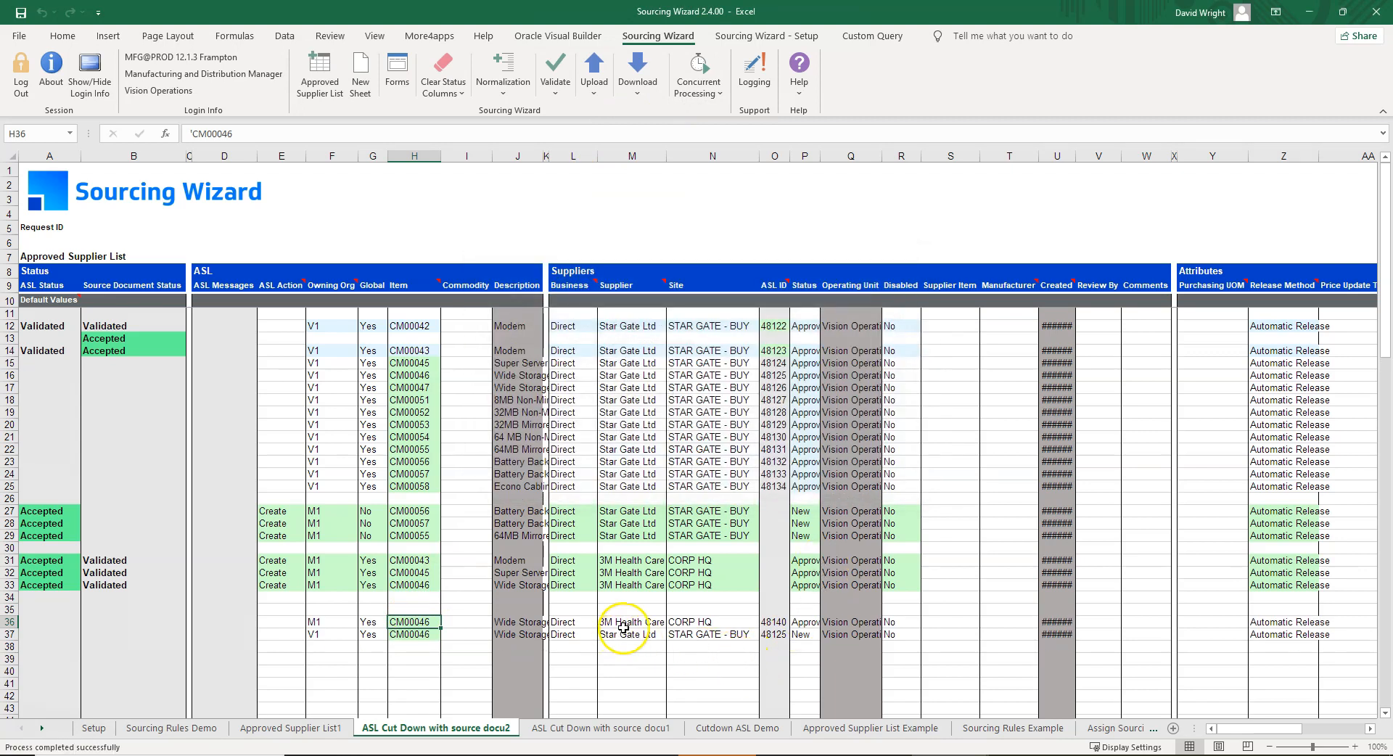
{"action": "left_click", "coordinate": [624, 624]}
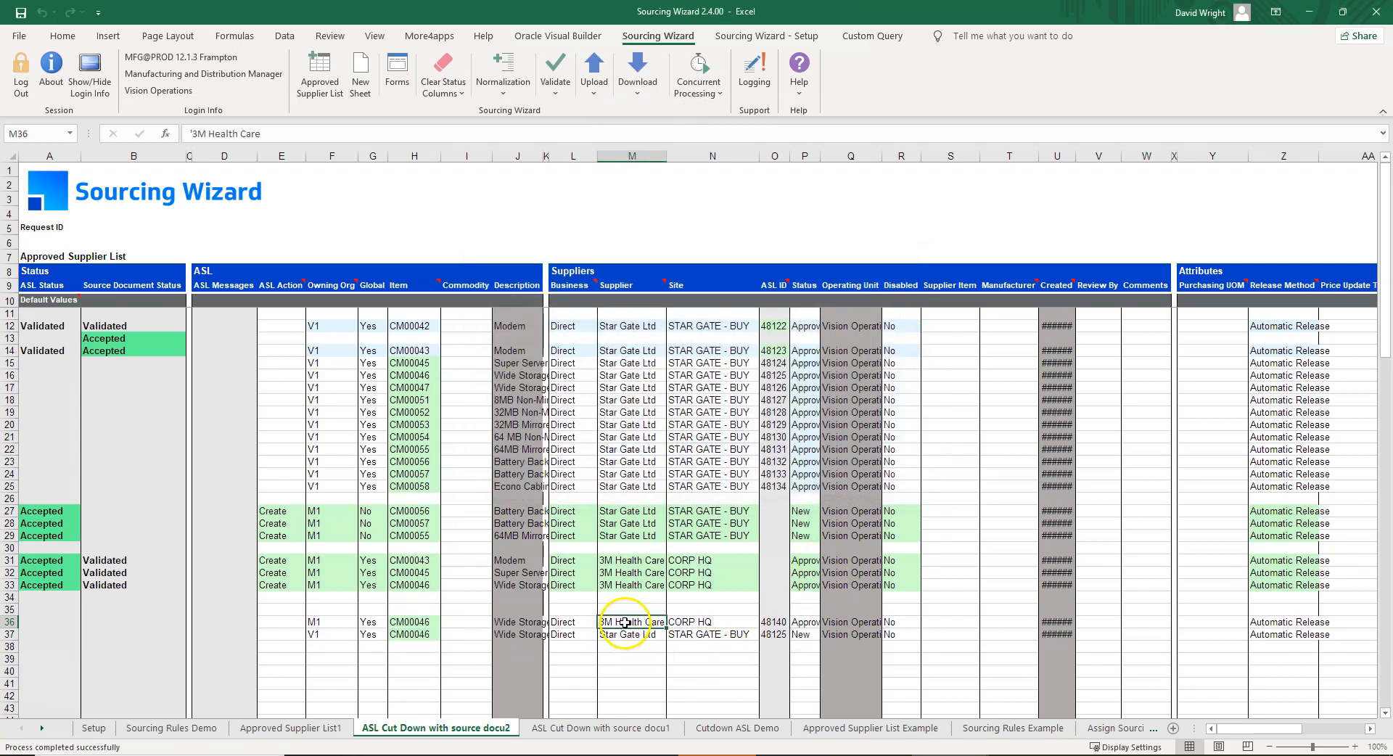
{"action": "left_click", "coordinate": [326, 624]}
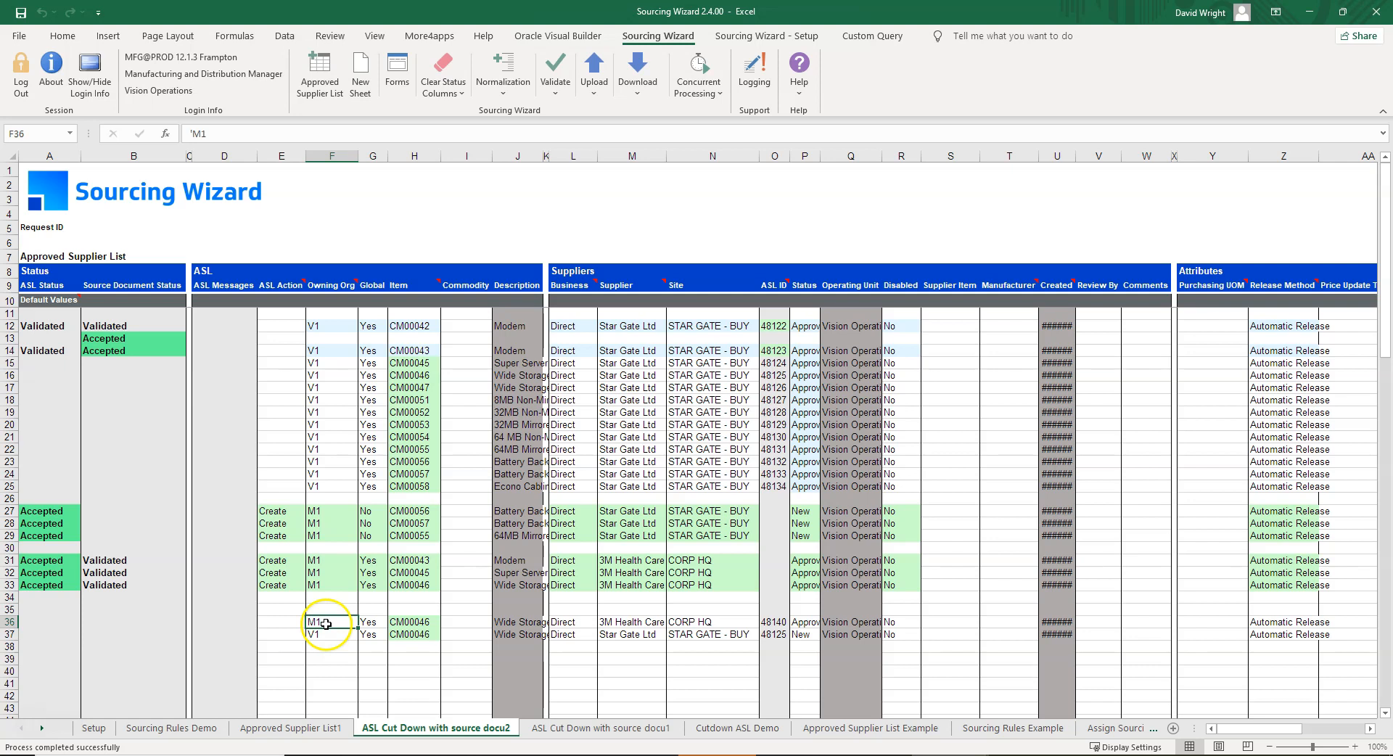
On the Approved Supplier List1 sheet, enter item CM00055 in row 12, download its records using the sheet data, and clear the criteria
{"action": "key", "text": "ctrl+Page_Up"}
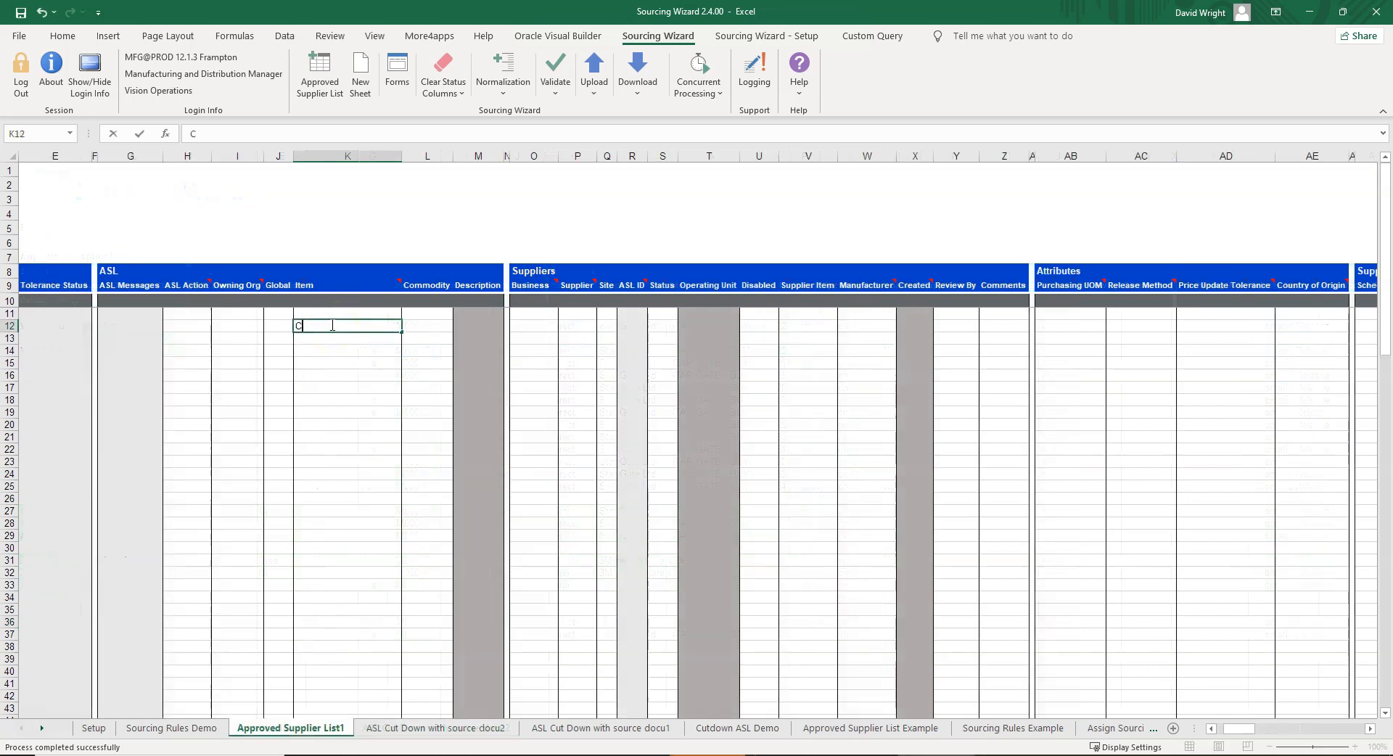
{"action": "left_click", "coordinate": [285, 326]}
{"action": "left_click", "coordinate": [637, 76]}
{"action": "left_click", "coordinate": [648, 134]}
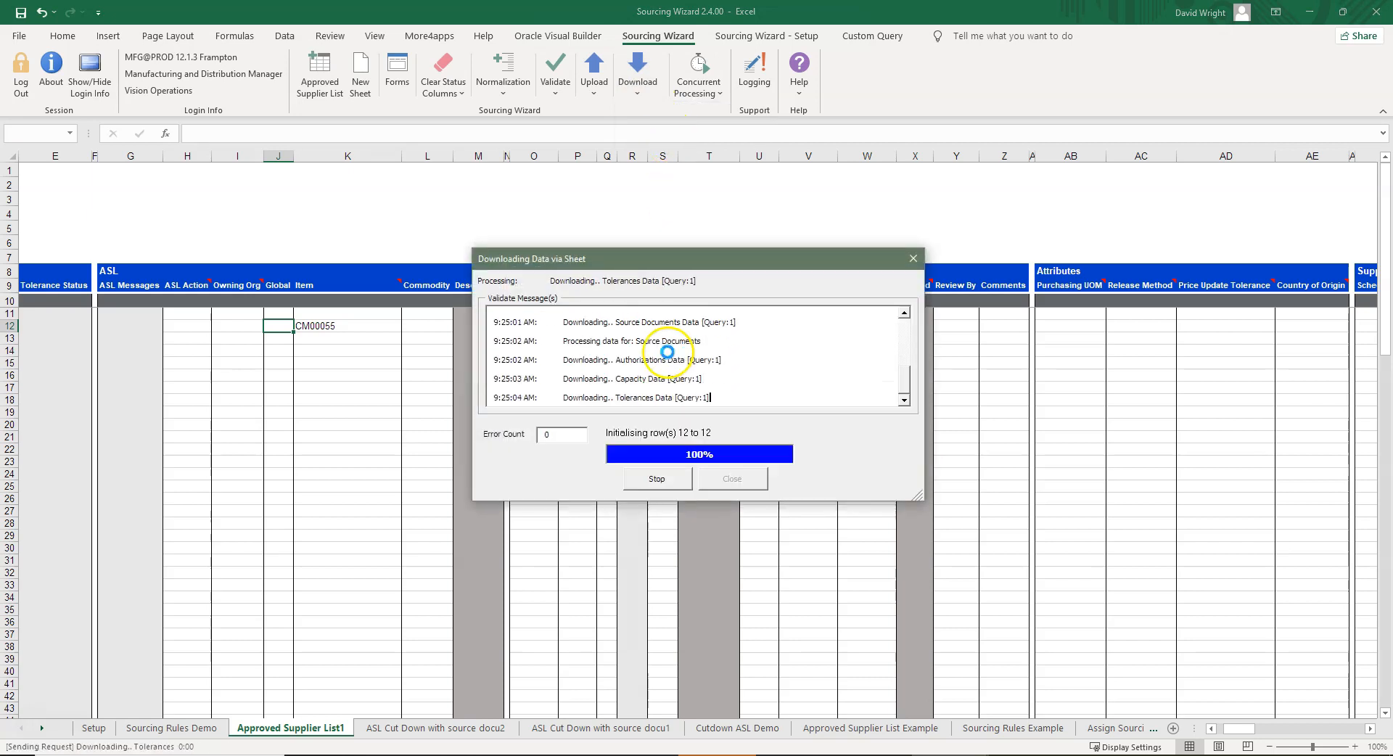
{"action": "left_click", "coordinate": [691, 438]}
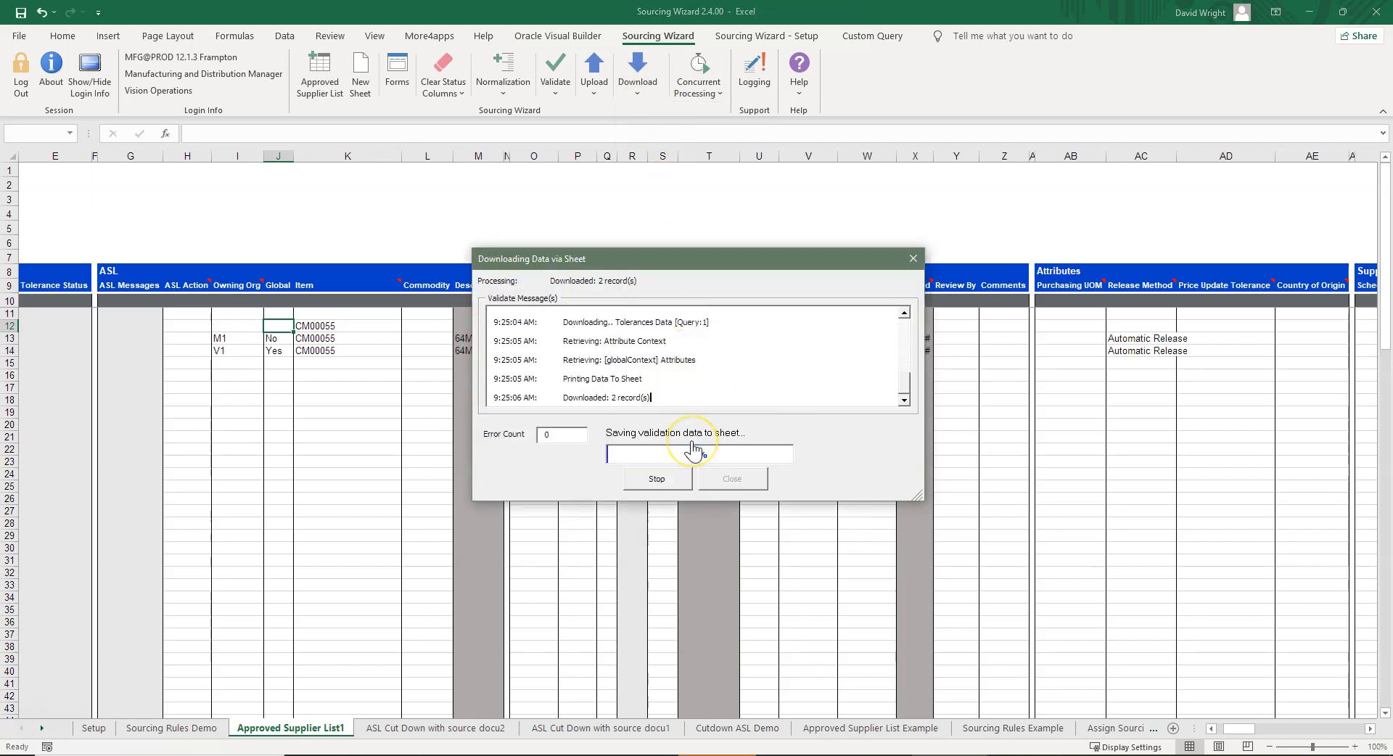
Set row 12's Purchasing UOM to Each and choose a scheduler for it in the ASL form
{"action": "left_click_drag", "start_coordinate": [1237, 728], "coordinate": [1265, 729]}
{"action": "left_click", "coordinate": [215, 324]}
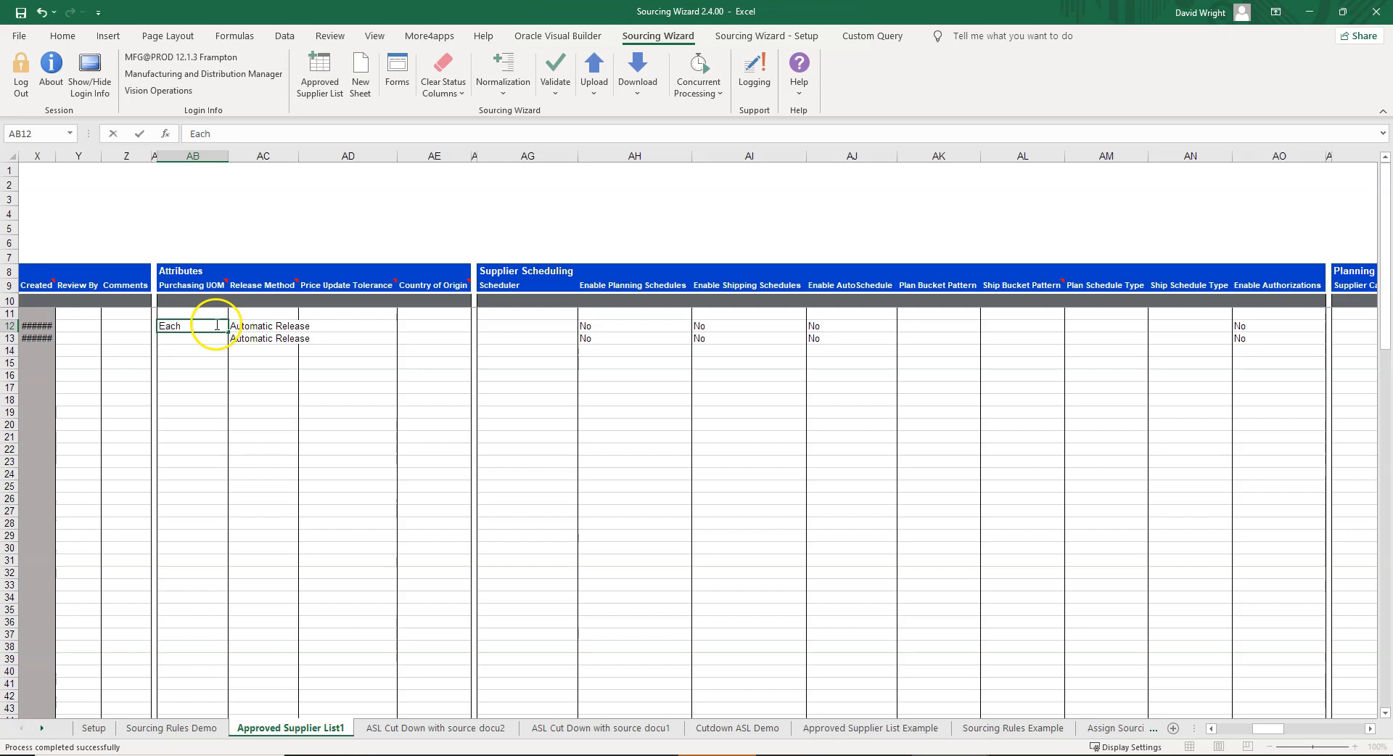
{"action": "left_click", "coordinate": [564, 324]}
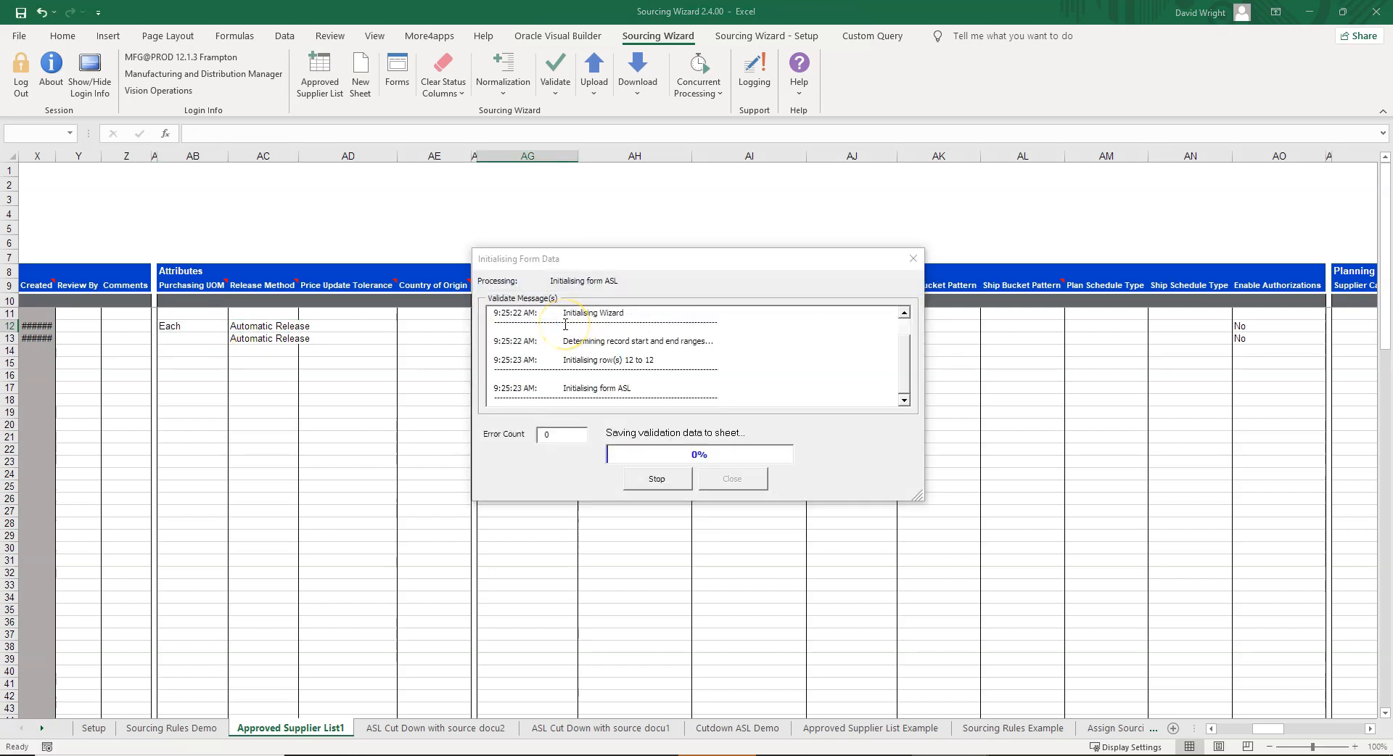
{"action": "type", "text": "%"}
{"action": "left_click", "coordinate": [665, 221]}
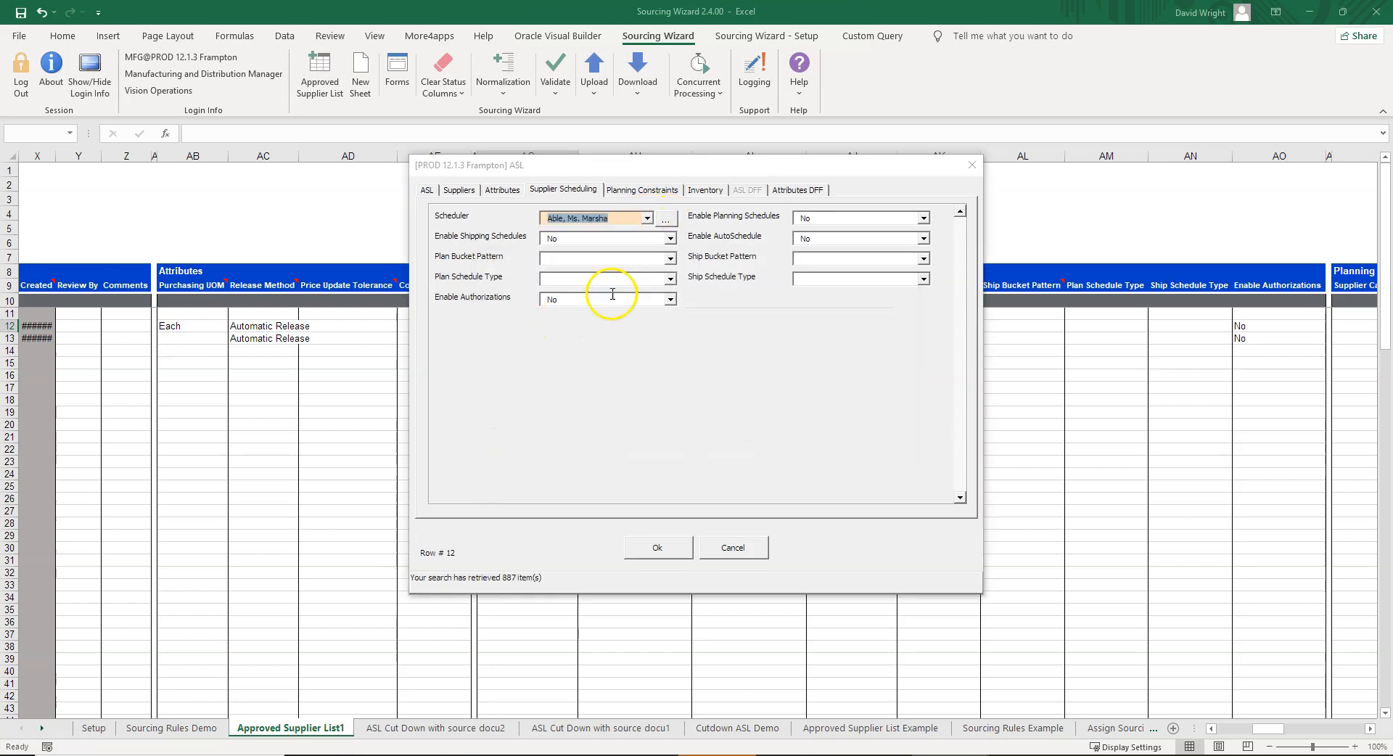
Set Enable Planning Schedules and Enable Shipping Schedules to Yes for row 12
{"action": "left_click", "coordinate": [923, 218]}
{"action": "left_click", "coordinate": [899, 229]}
{"action": "left_click", "coordinate": [666, 241]}
{"action": "left_click", "coordinate": [670, 241]}
{"action": "left_click", "coordinate": [646, 252]}
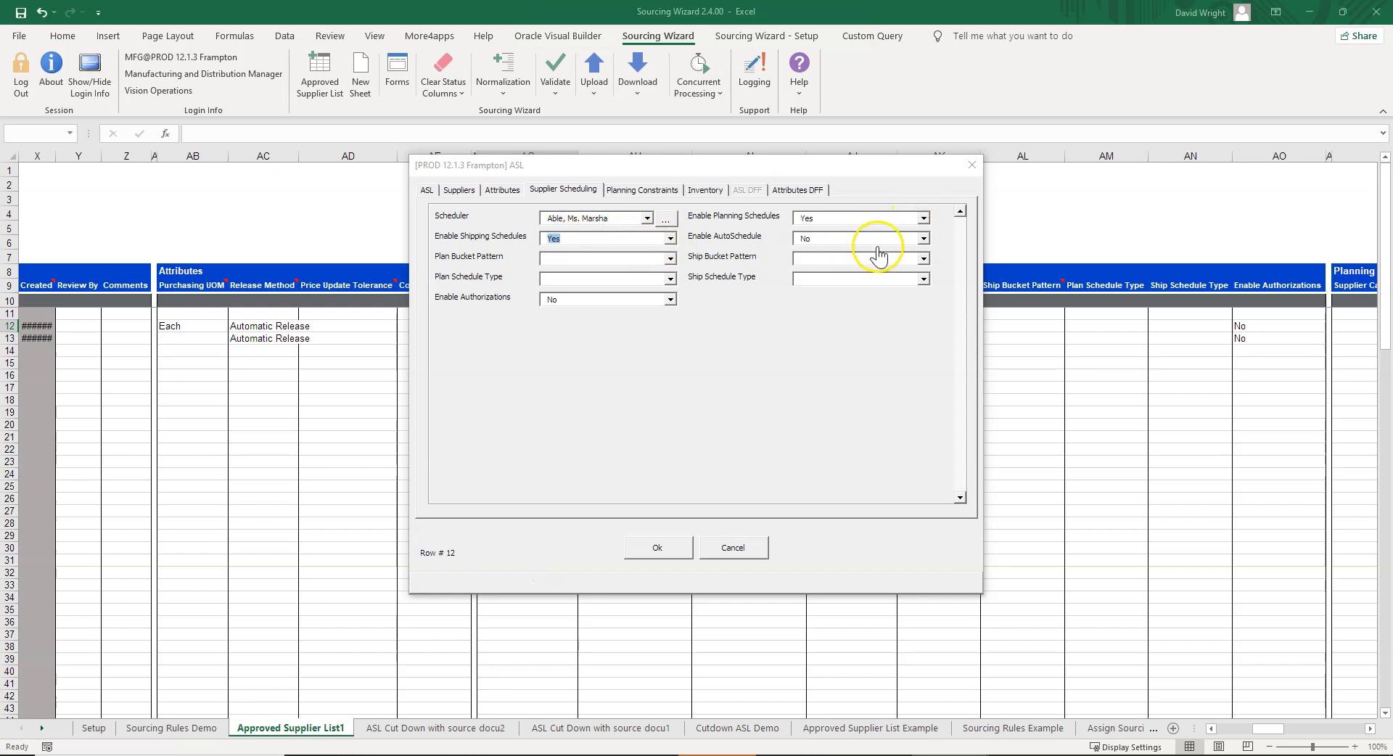
Set row 12's Minimum Order Quantity to 10 and Fixed Lot Multiple to 5, and accept the ASL form
{"action": "left_click", "coordinate": [633, 196]}
{"action": "left_click", "coordinate": [670, 218]}
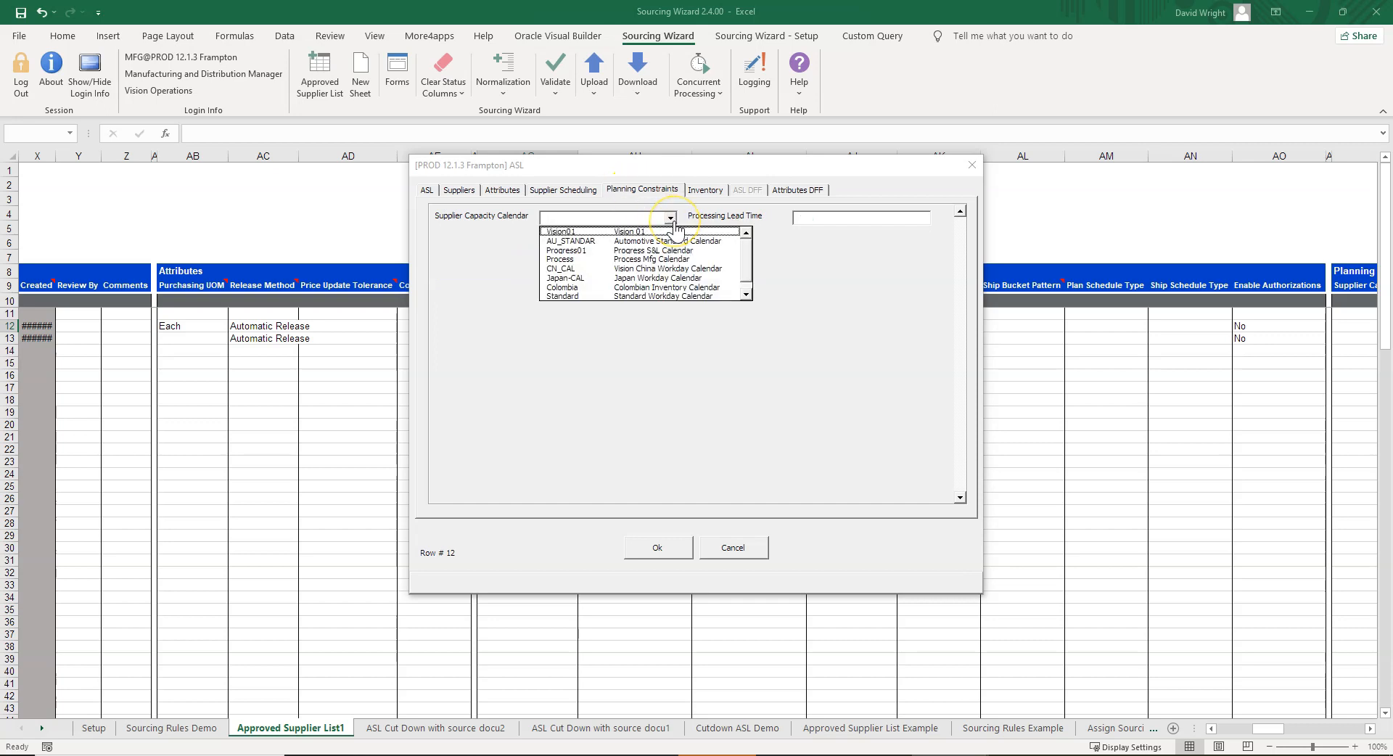
{"action": "left_click", "coordinate": [671, 220]}
{"action": "left_click", "coordinate": [703, 198]}
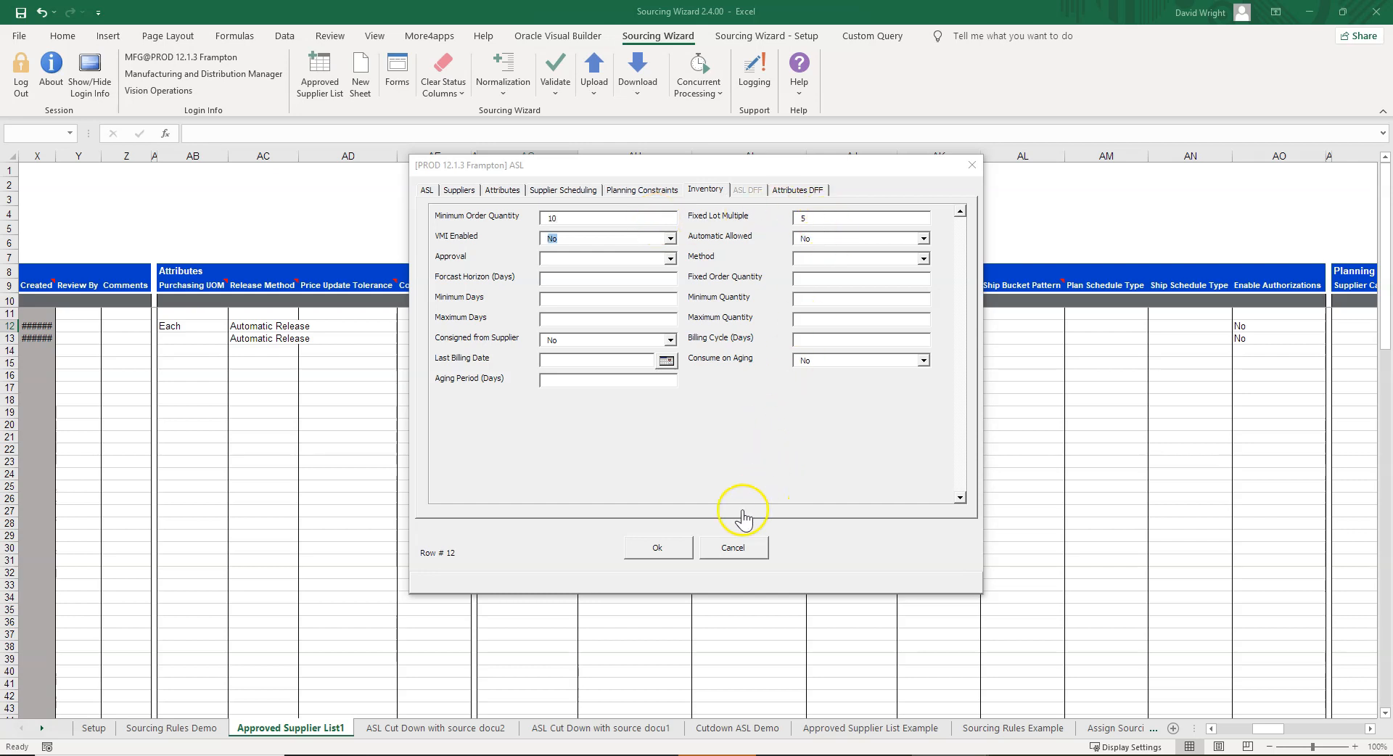
{"action": "left_click", "coordinate": [662, 551]}
Set the ASL Action of row 12 to Update and upload the selected row
{"action": "left_click_drag", "start_coordinate": [1268, 728], "coordinate": [1233, 728]}
{"action": "left_click", "coordinate": [509, 328]}
{"action": "type", "text": "Update"}
{"action": "key", "text": "Return"}
{"action": "left_click", "coordinate": [598, 102]}
{"action": "left_click", "coordinate": [617, 107]}
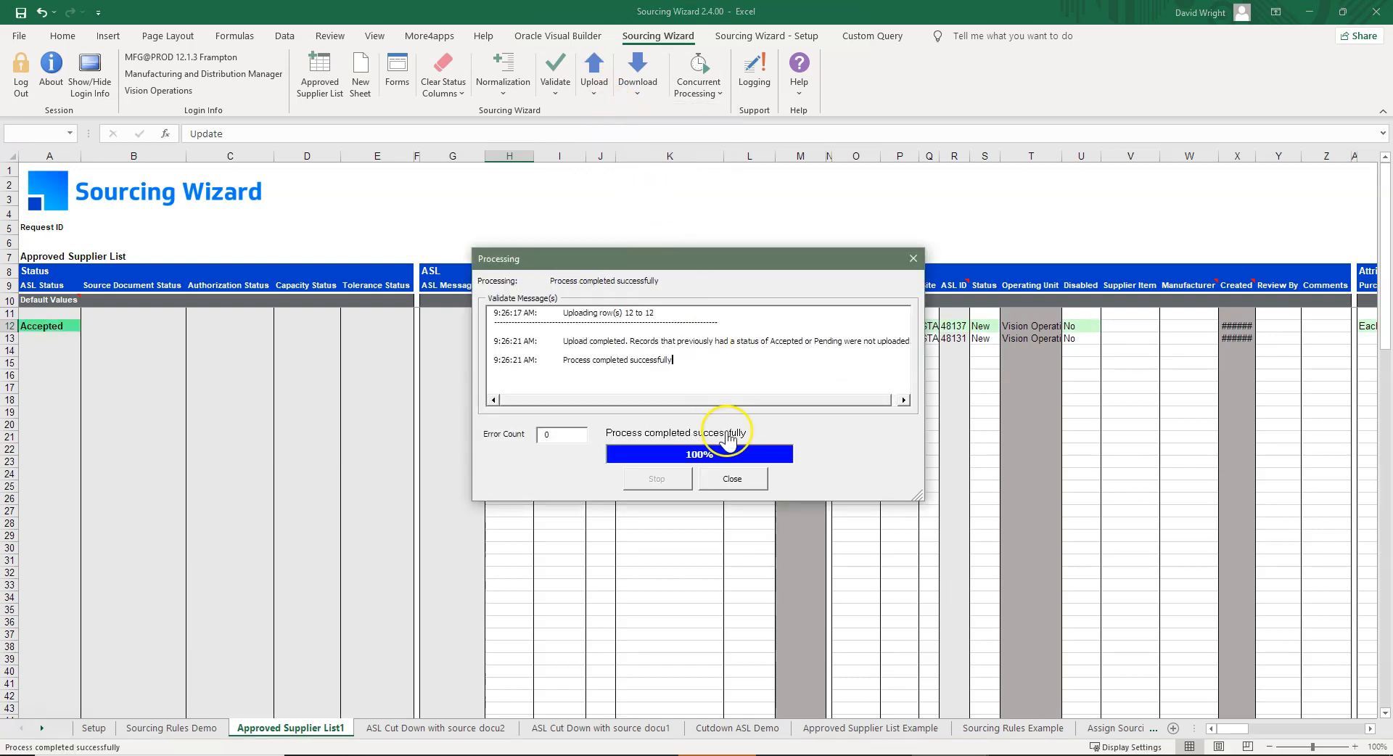
{"action": "left_click", "coordinate": [730, 478]}
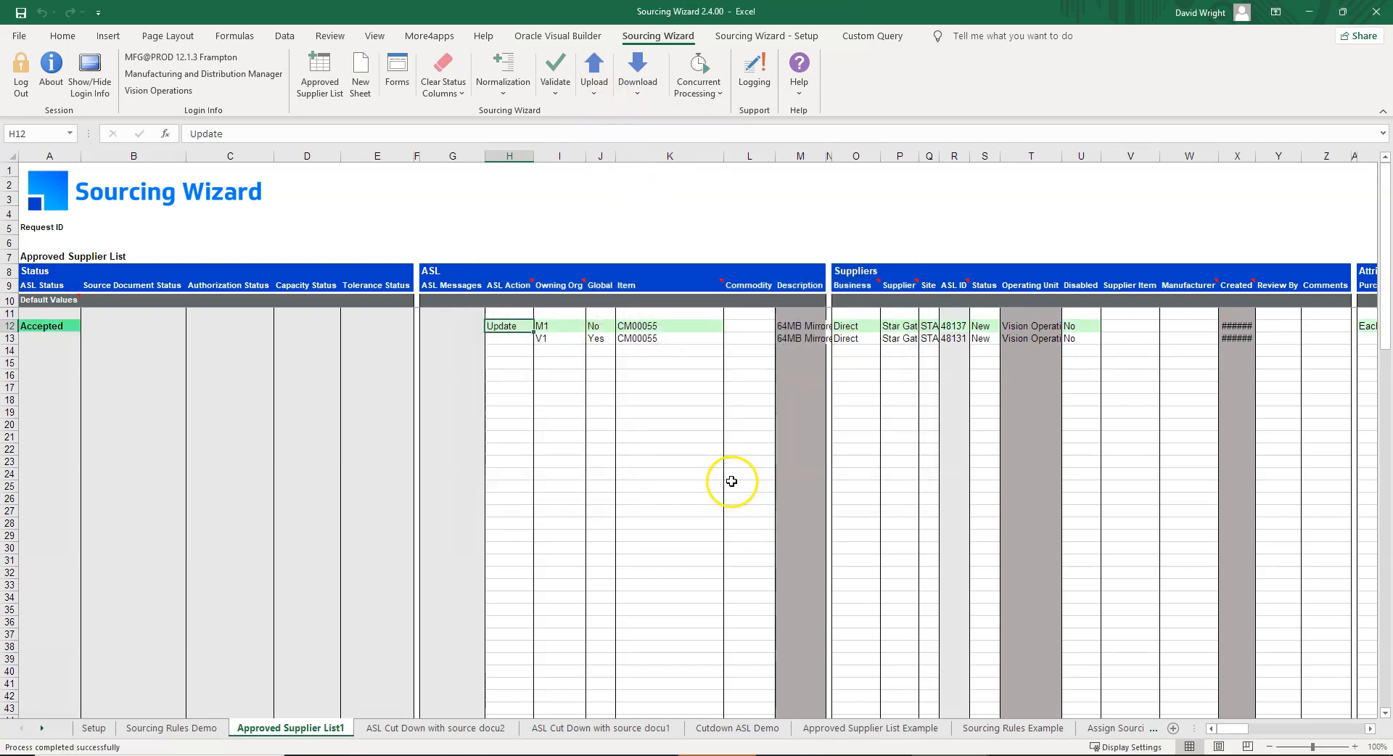
Copy the M1 owning organisation and item CM00055 from row 12 into row 17, and clear the copied Global value
{"action": "left_click", "coordinate": [640, 327]}
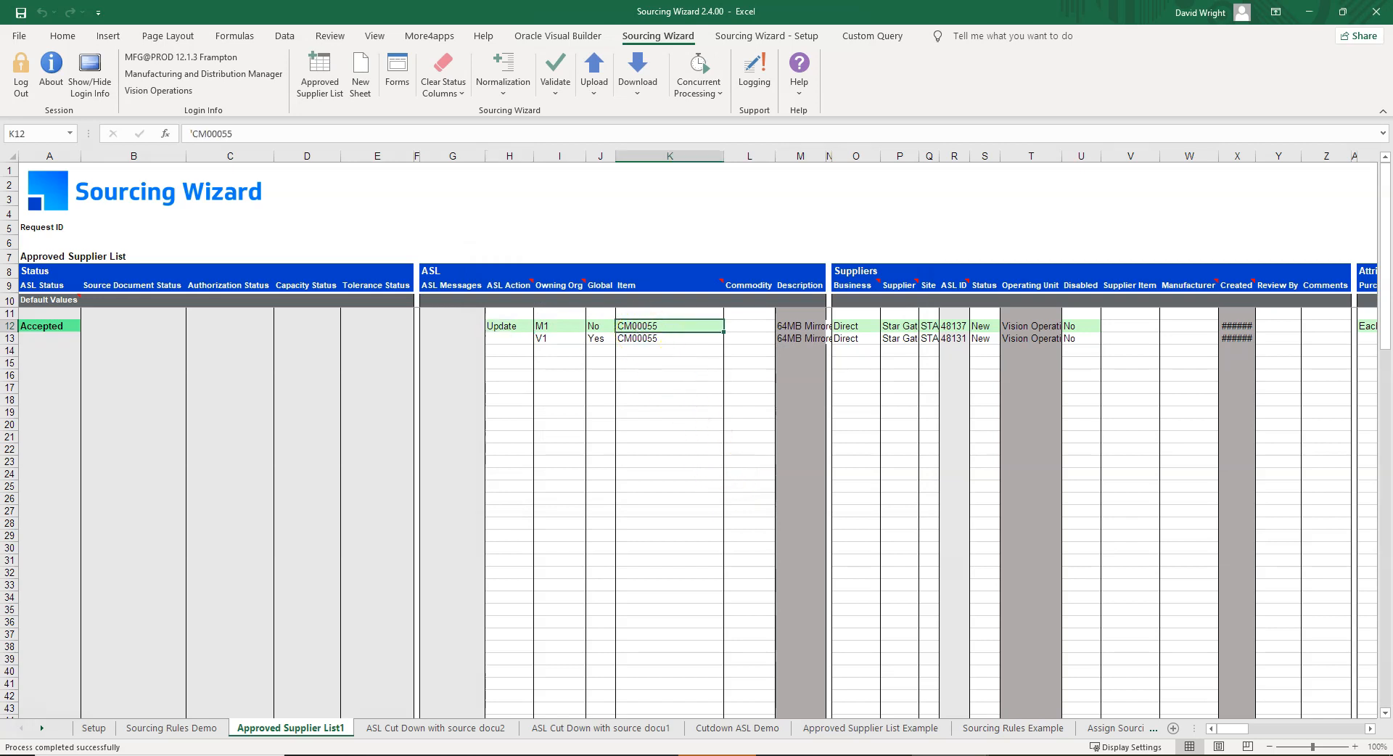
{"action": "left_click_drag", "start_coordinate": [551, 327], "coordinate": [653, 326]}
{"action": "key", "text": "ctrl+c"}
{"action": "left_click", "coordinate": [560, 387]}
{"action": "key", "text": "ctrl+v"}
{"action": "left_click", "coordinate": [596, 388]}
{"action": "key", "text": "Delete"}
Download the record matching row 17 using the sheet data, clear the criteria, and check its supplier scheduling values
{"action": "left_click", "coordinate": [638, 86]}
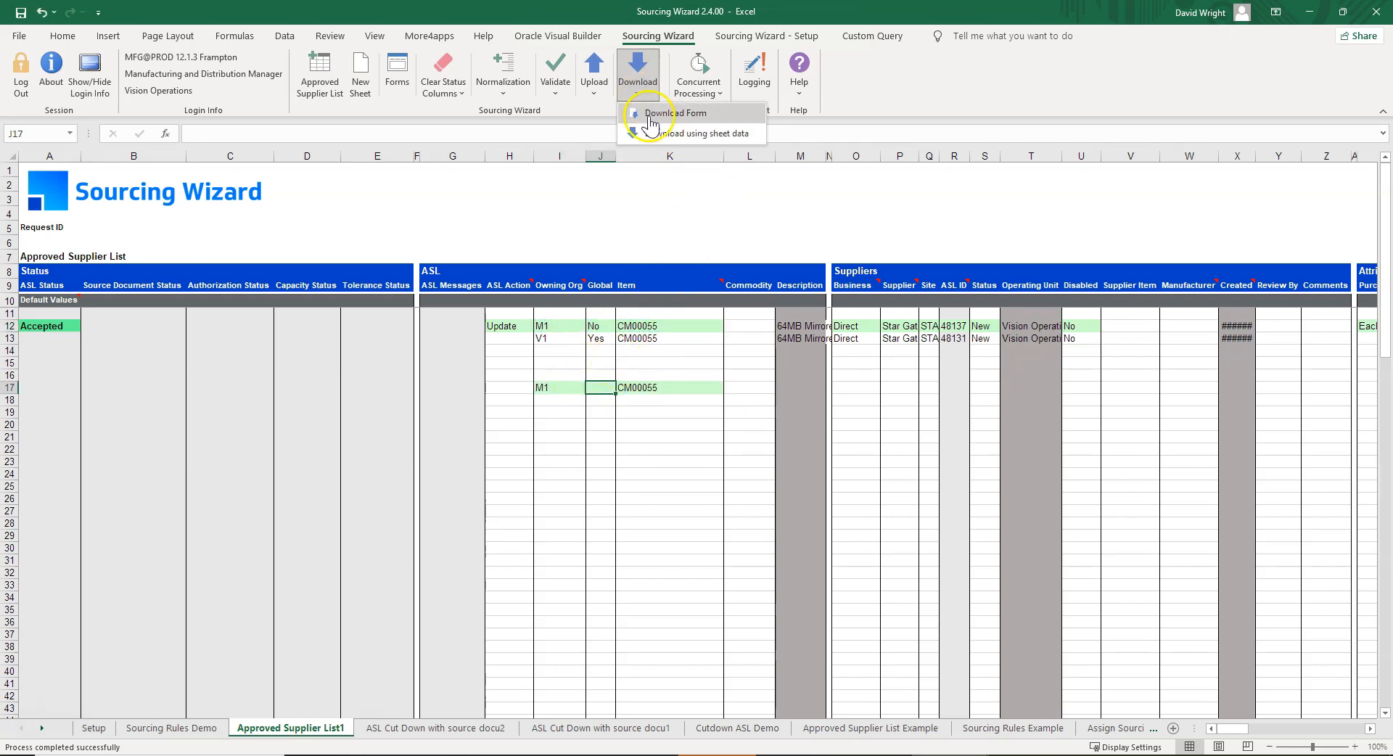
{"action": "left_click", "coordinate": [657, 135]}
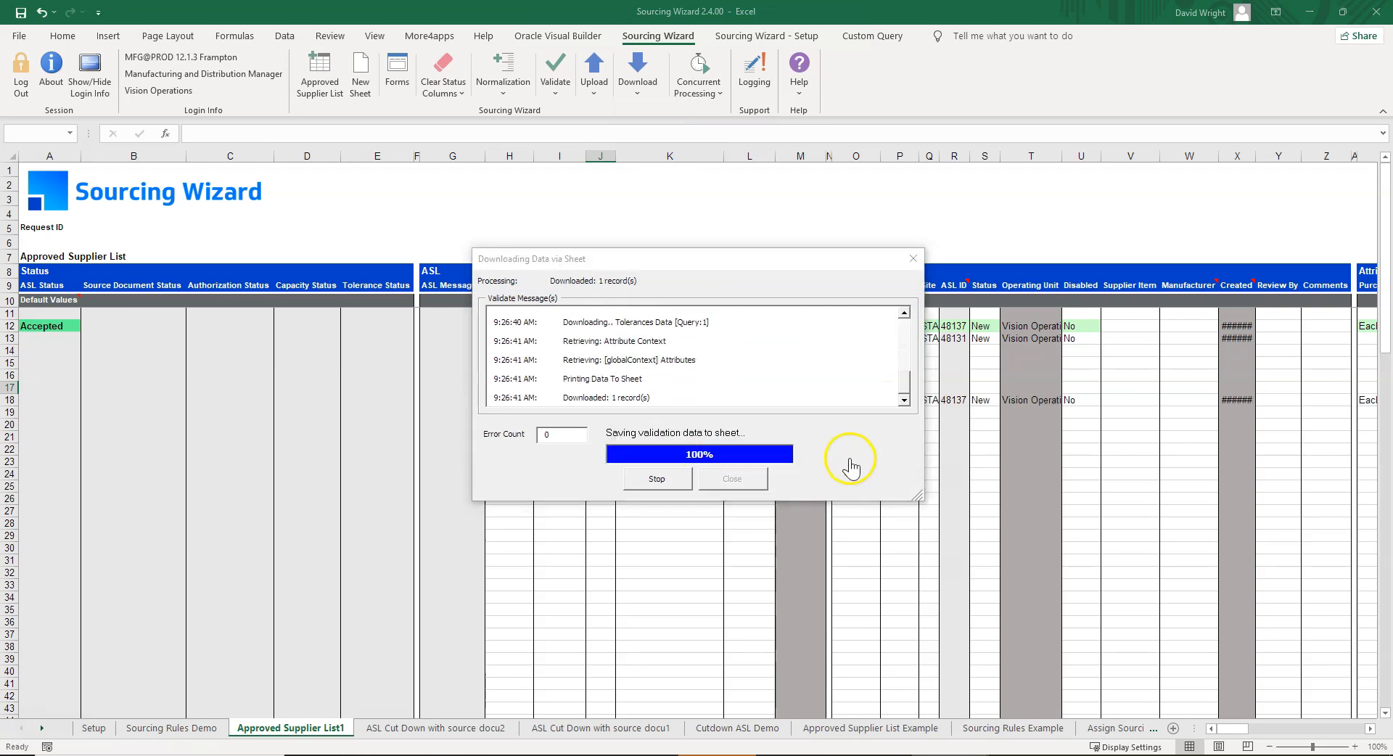
{"action": "left_click", "coordinate": [693, 435]}
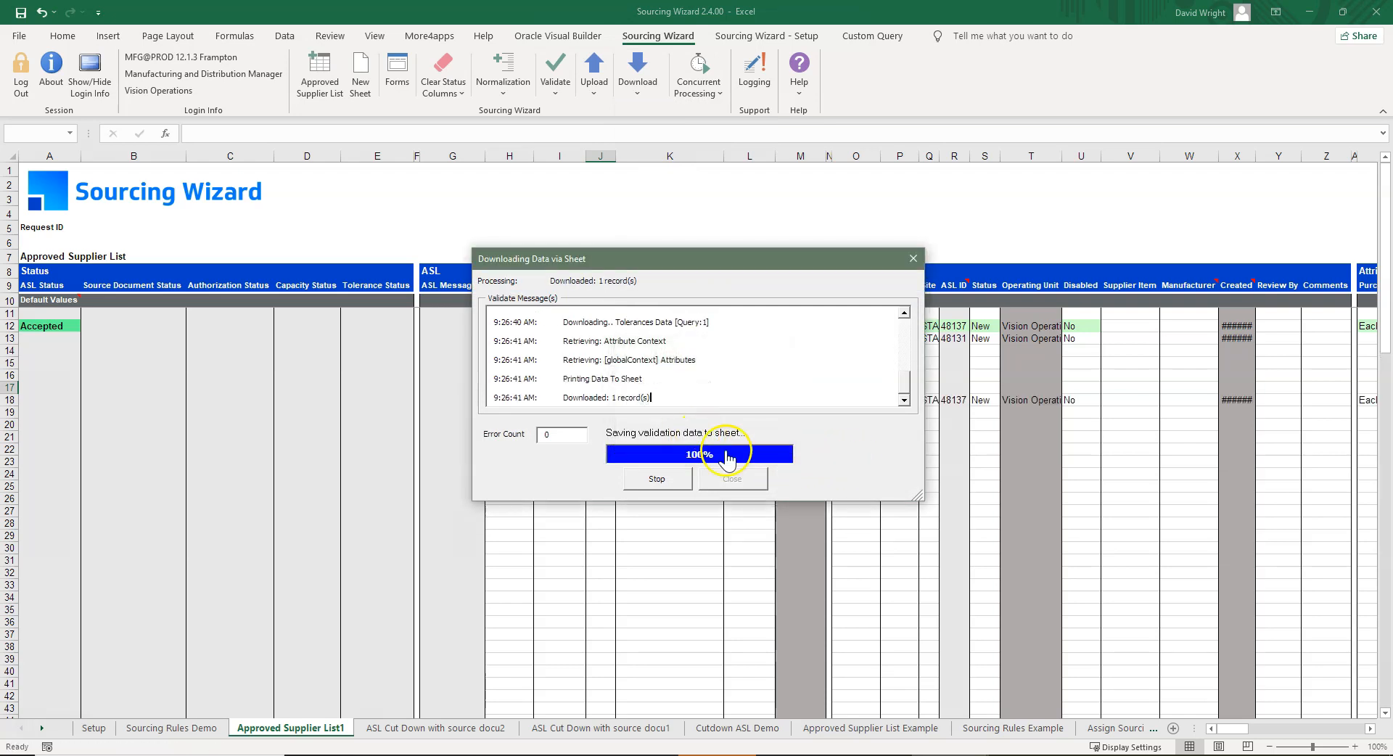
{"action": "left_click", "coordinate": [1369, 729]}
{"action": "left_click_drag", "start_coordinate": [1369, 729], "coordinate": [1370, 729]}
{"action": "left_click", "coordinate": [1184, 390]}
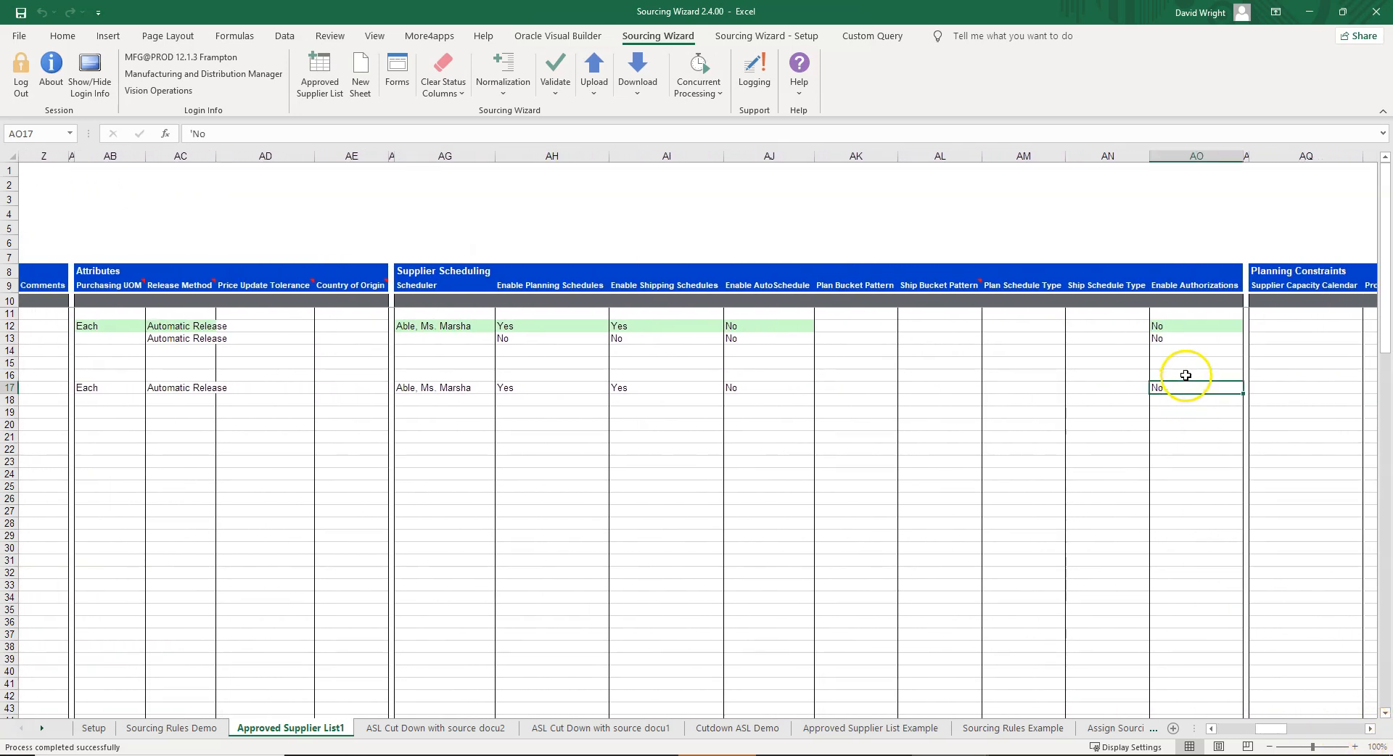
{"action": "key", "text": "Tab"}
{"action": "scroll", "coordinate": [1287, 640], "scroll_direction": "down", "scroll_amount": 1}
Set the Authorization Action to Create and the Authorization Sequence to 1 in row 17
{"action": "left_click_drag", "start_coordinate": [1269, 729], "coordinate": [1324, 730]}
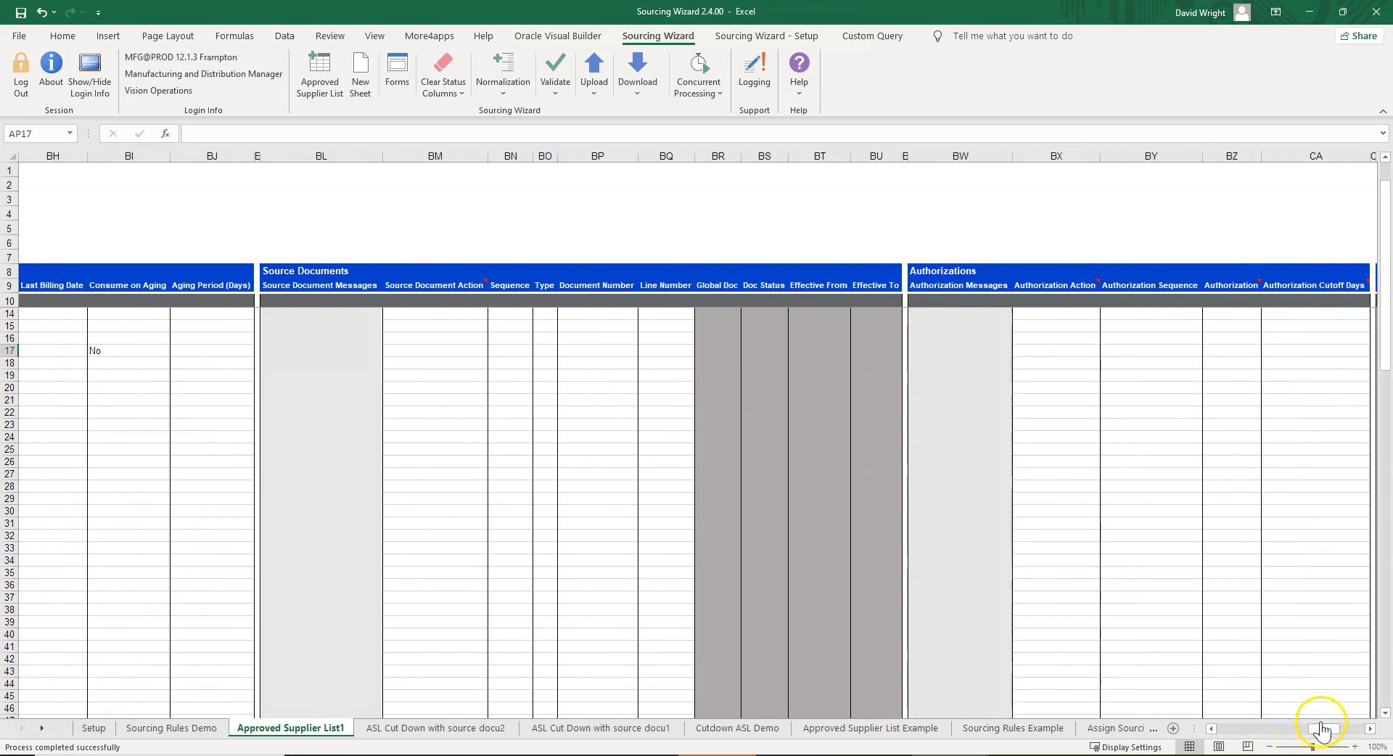
{"action": "left_click", "coordinate": [1063, 350]}
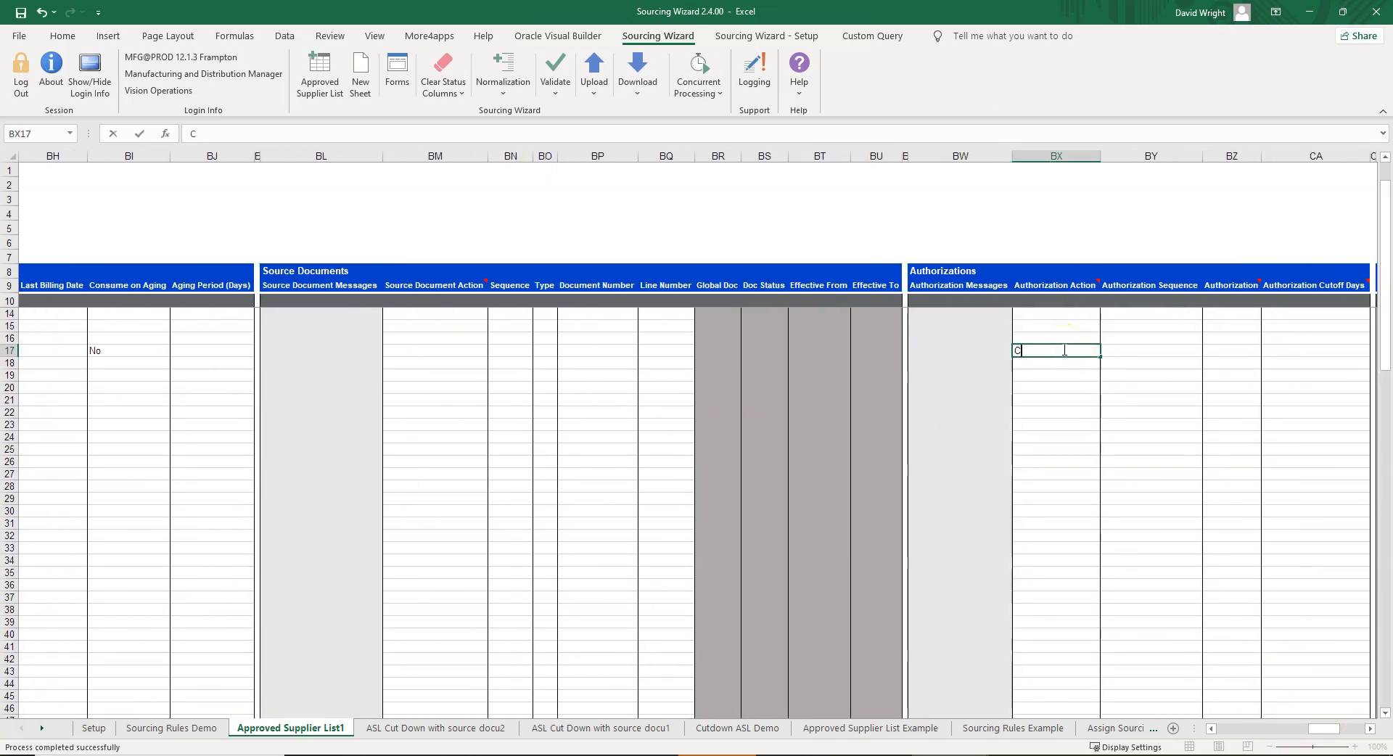
{"action": "key", "text": "Tab"}
{"action": "type", "text": "1"}
{"action": "key", "text": "Tab"}
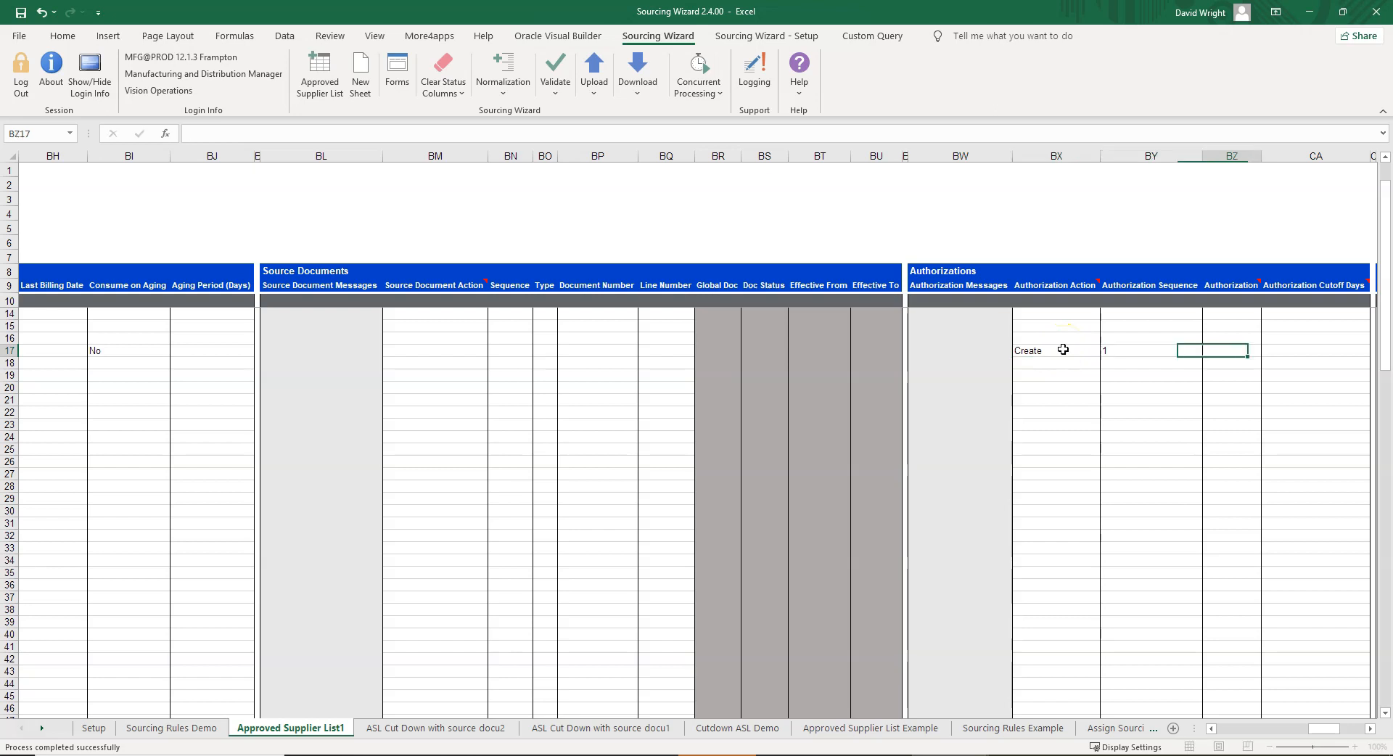
Choose an authorization and enter its cutoff days in the Authorizations form for row 17, and accept the form
{"action": "double_click", "coordinate": [1063, 349]}
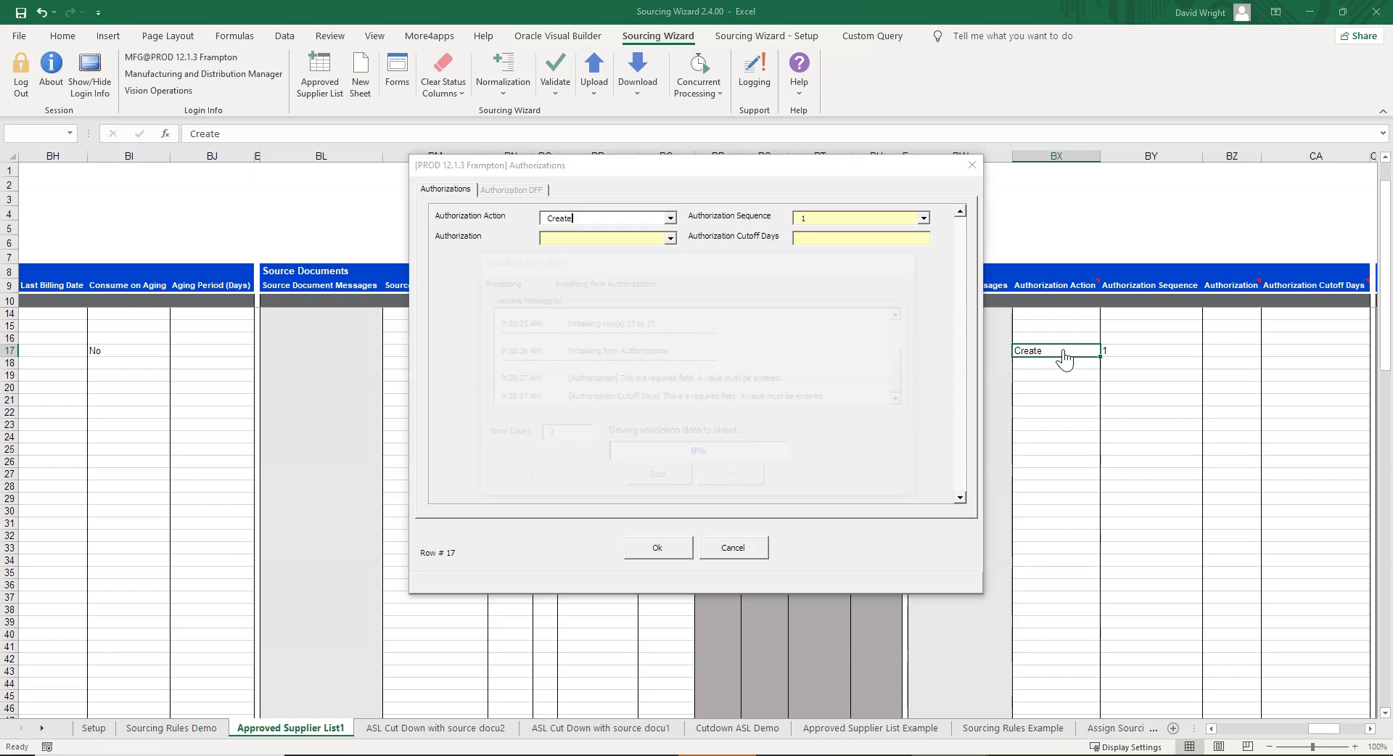
{"action": "left_click", "coordinate": [672, 242]}
{"action": "left_click", "coordinate": [573, 251]}
{"action": "left_click", "coordinate": [822, 236]}
{"action": "left_click", "coordinate": [657, 548]}
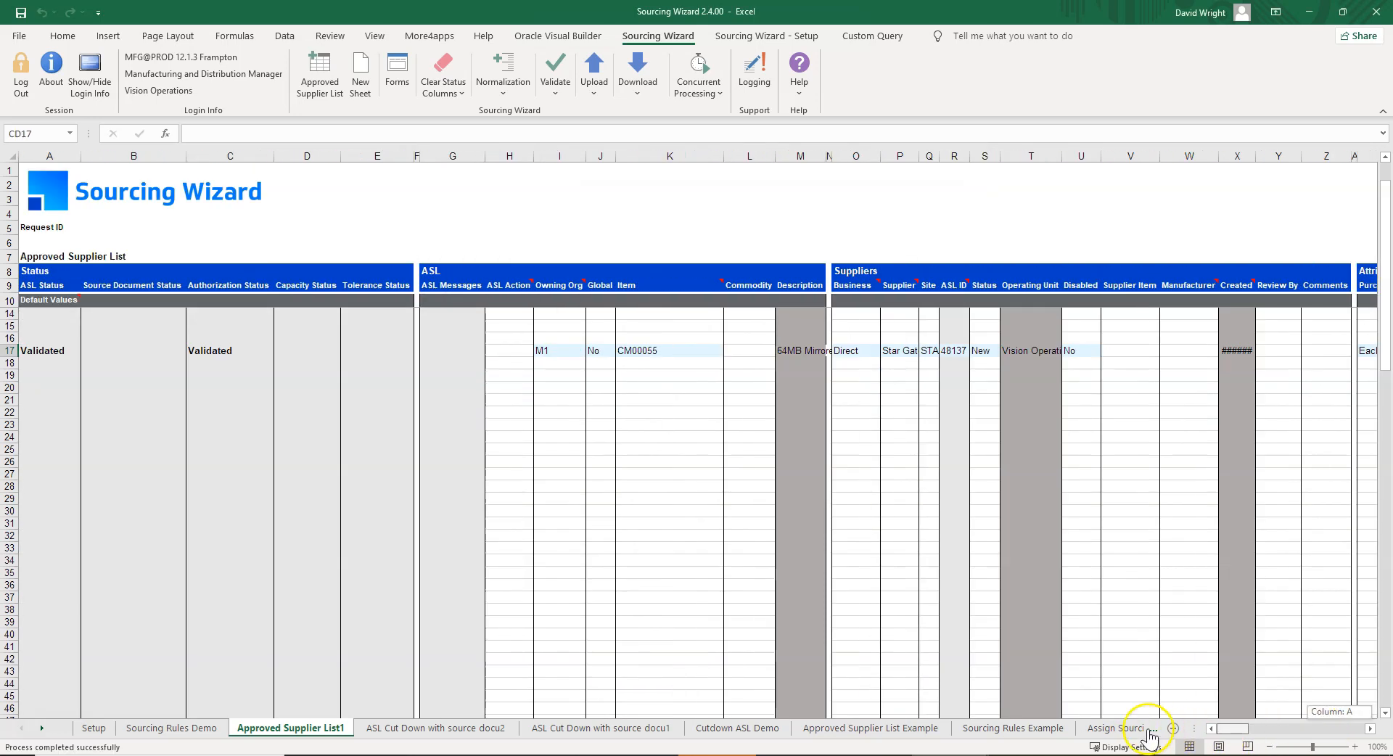
Set the ASL Action of row 17 to Update and upload the selected row with its new authorization
{"action": "left_click", "coordinate": [502, 351]}
{"action": "type", "text": "Upd"}
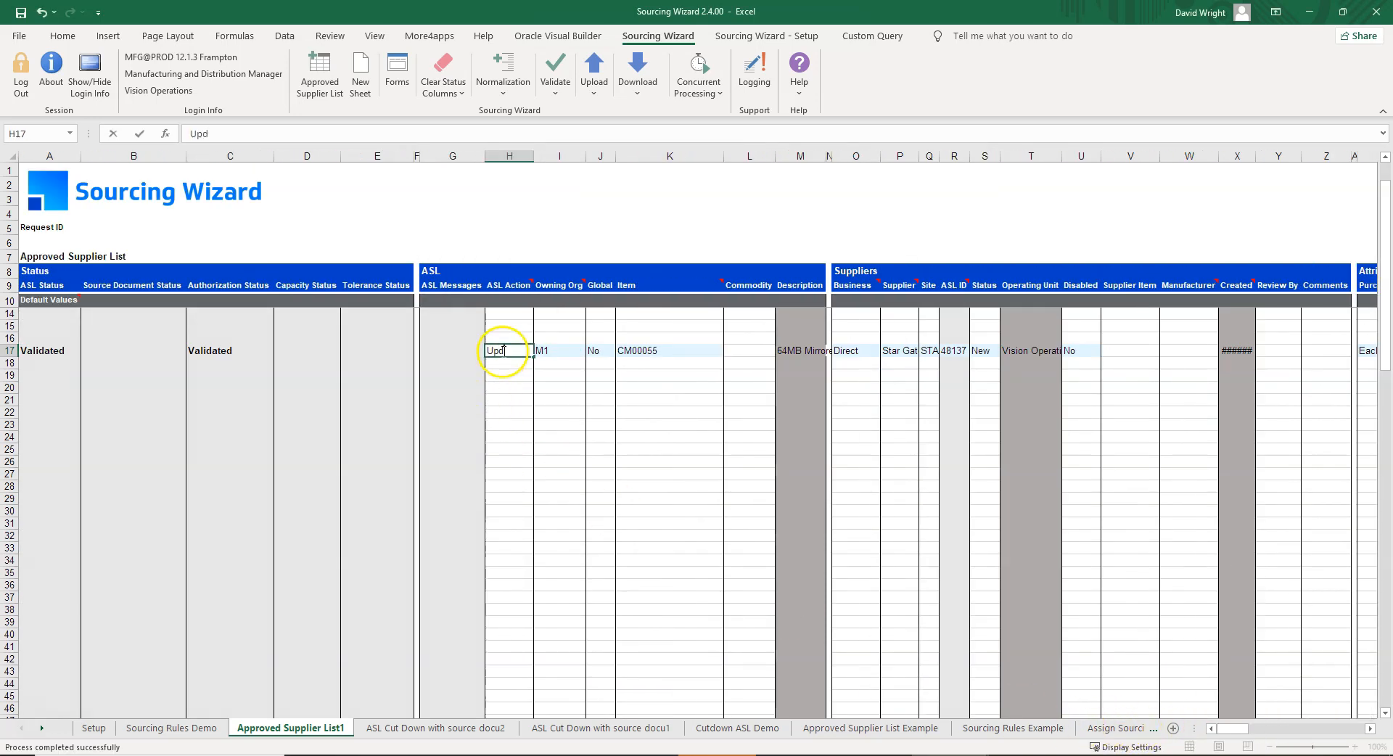
{"action": "type", "text": "ate"}
{"action": "key", "text": "Tab"}
{"action": "left_click", "coordinate": [502, 351]}
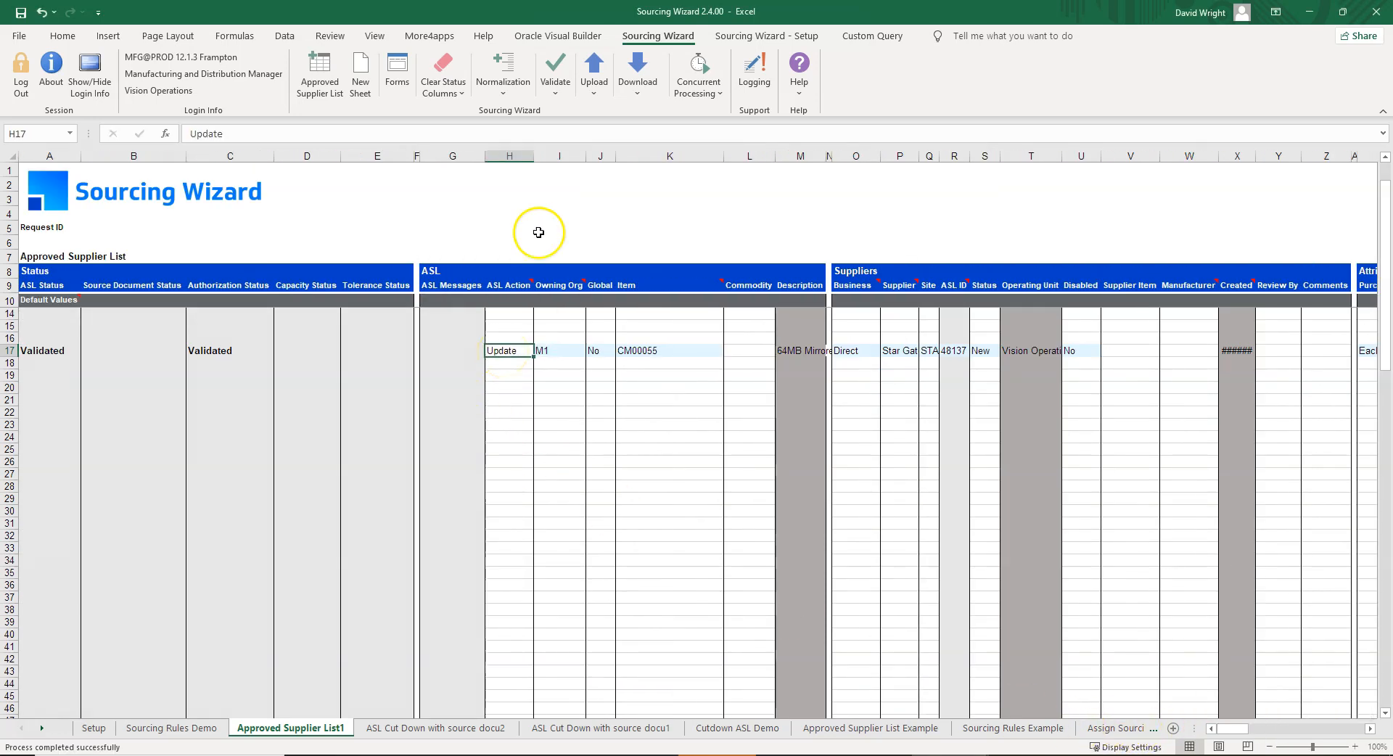
{"action": "left_click", "coordinate": [593, 91]}
{"action": "left_click", "coordinate": [622, 118]}
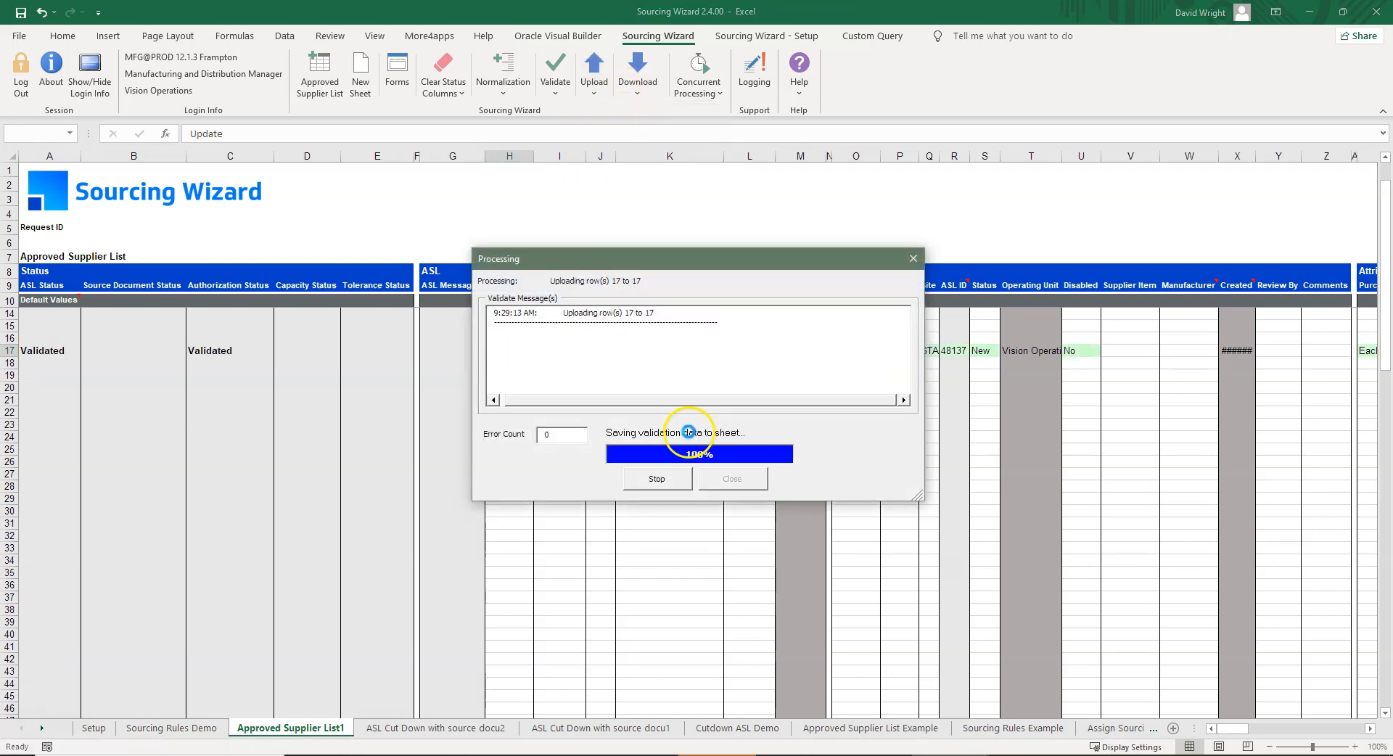
{"action": "left_click", "coordinate": [732, 480]}
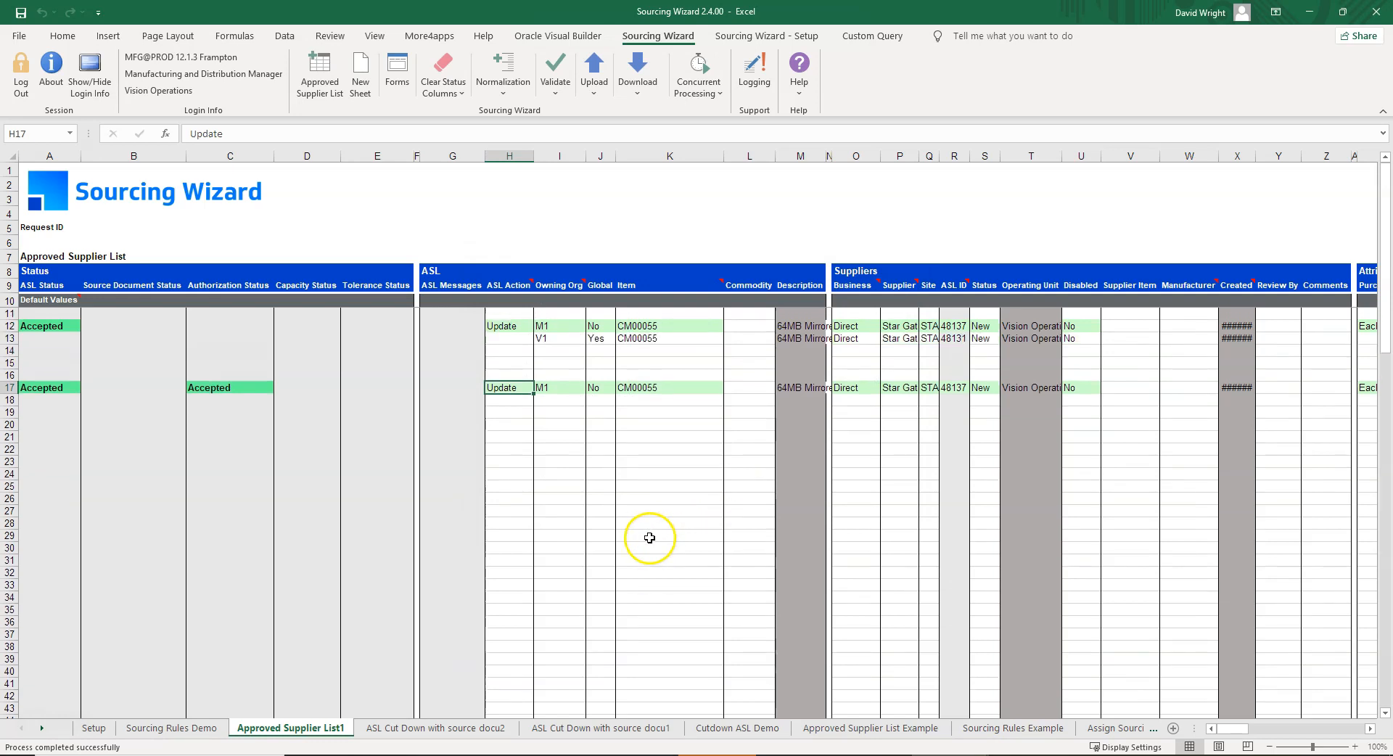
Copy the Global and Item values from row 13 into row 21 and download the matching record using the sheet data
{"action": "left_click_drag", "start_coordinate": [599, 339], "coordinate": [630, 339]}
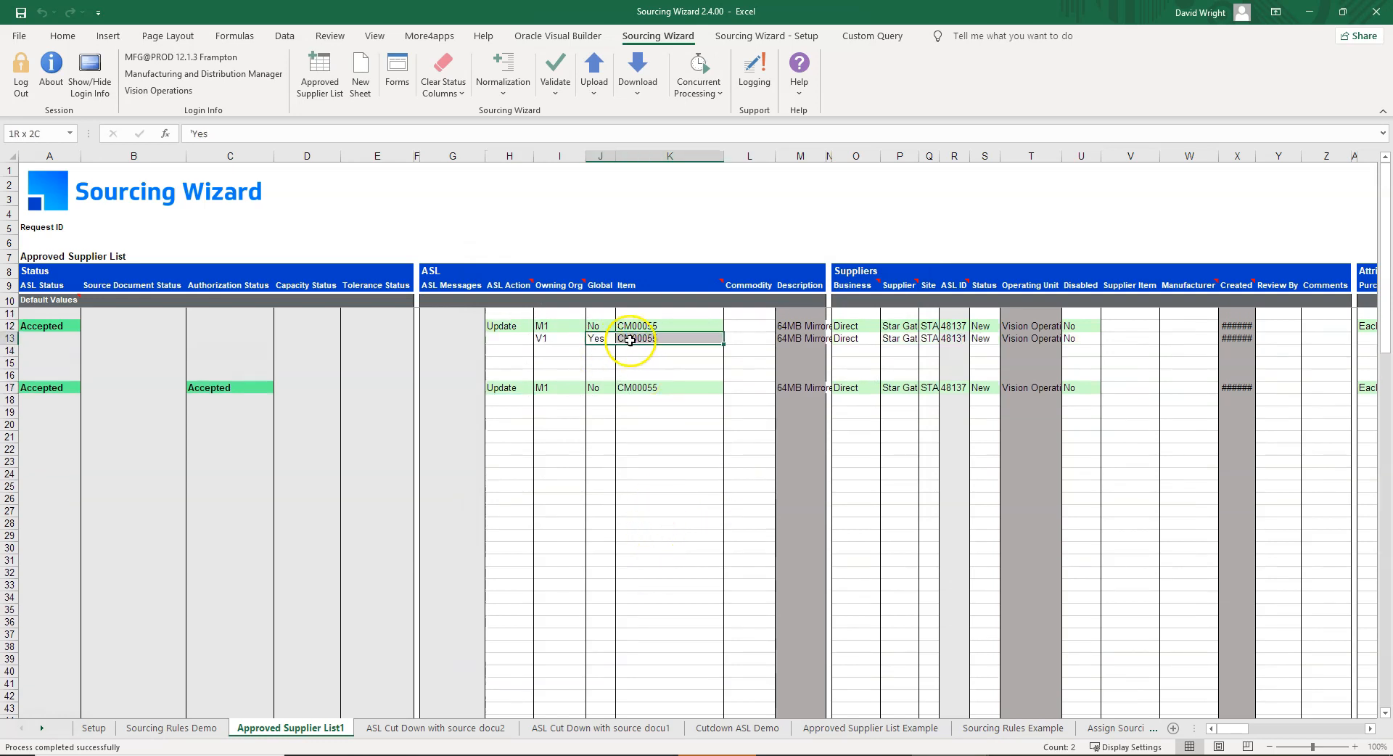
{"action": "key", "text": "ctrl+c"}
{"action": "left_click", "coordinate": [595, 437]}
{"action": "key", "text": "ctrl+v"}
{"action": "left_click", "coordinate": [635, 95]}
{"action": "left_click", "coordinate": [646, 137]}
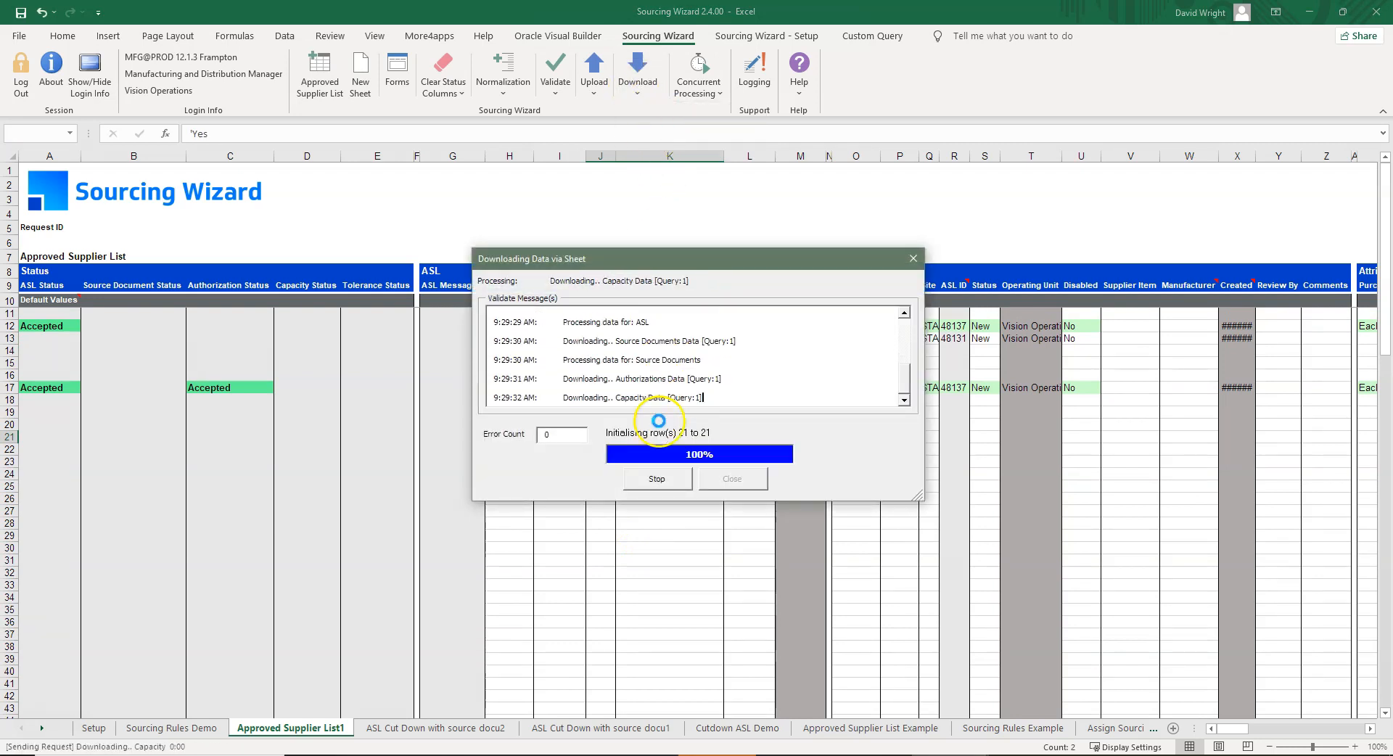
{"action": "left_click", "coordinate": [685, 439]}
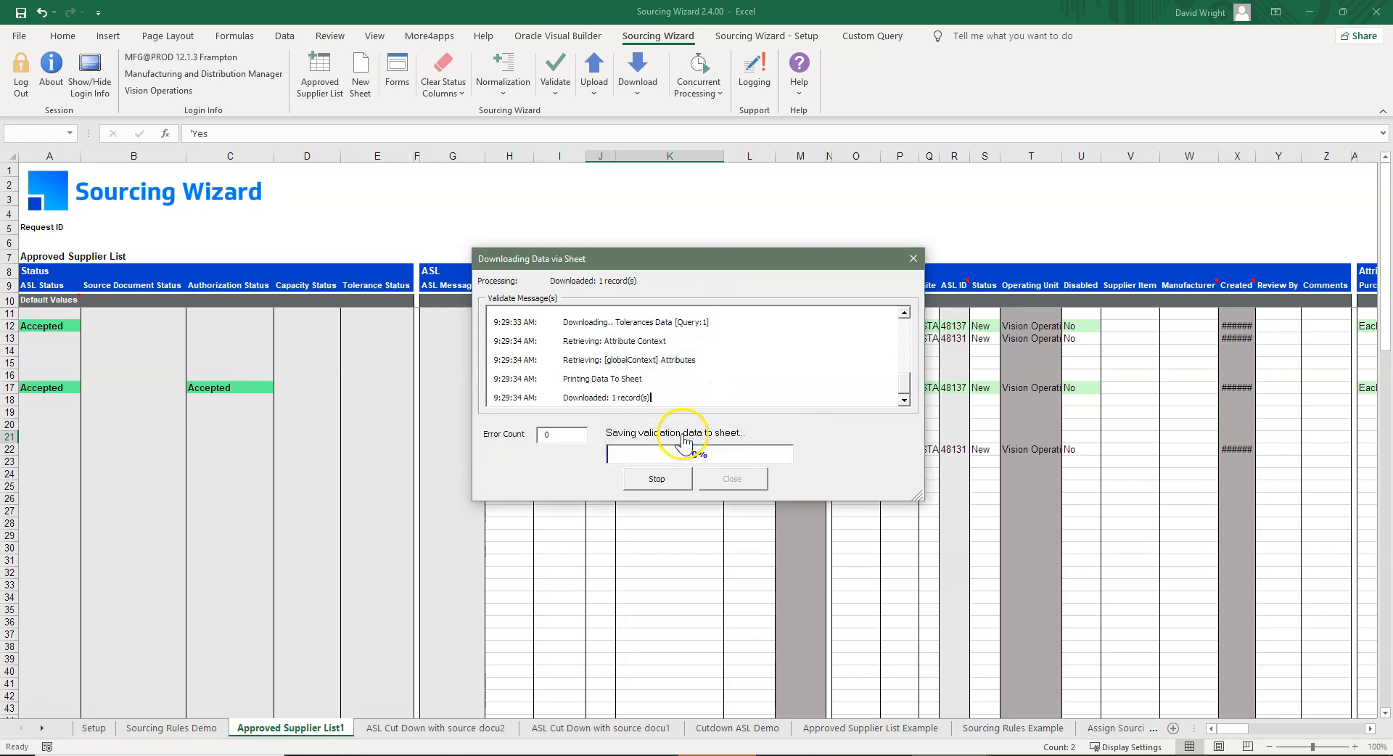
In row 21, set the Capacity Action to Create, with dates from 12-12-2021 to 12-12-2022 and a capacity per day of 100
{"action": "left_click_drag", "start_coordinate": [1230, 729], "coordinate": [1342, 731]}
{"action": "left_click", "coordinate": [812, 436]}
{"action": "type", "text": "Create"}
{"action": "key", "text": "Tab"}
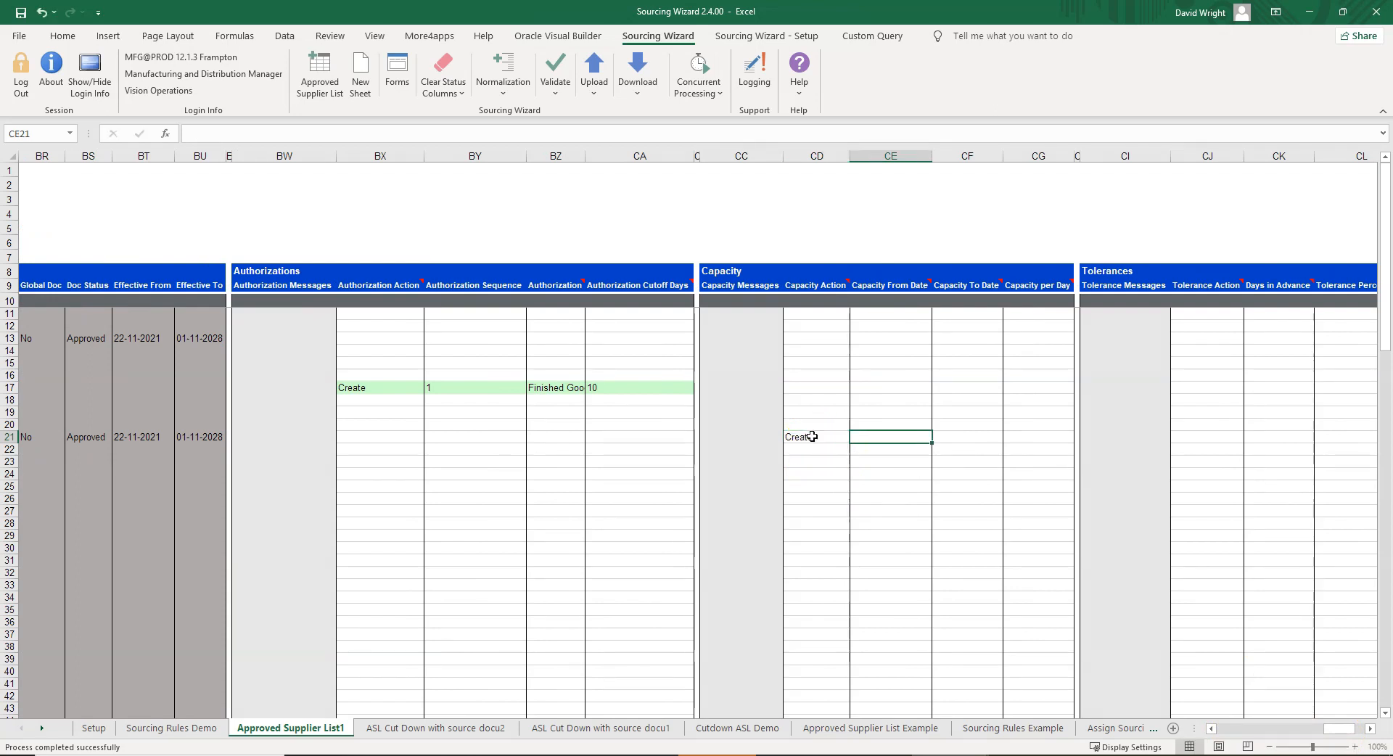
{"action": "key", "text": "Tab"}
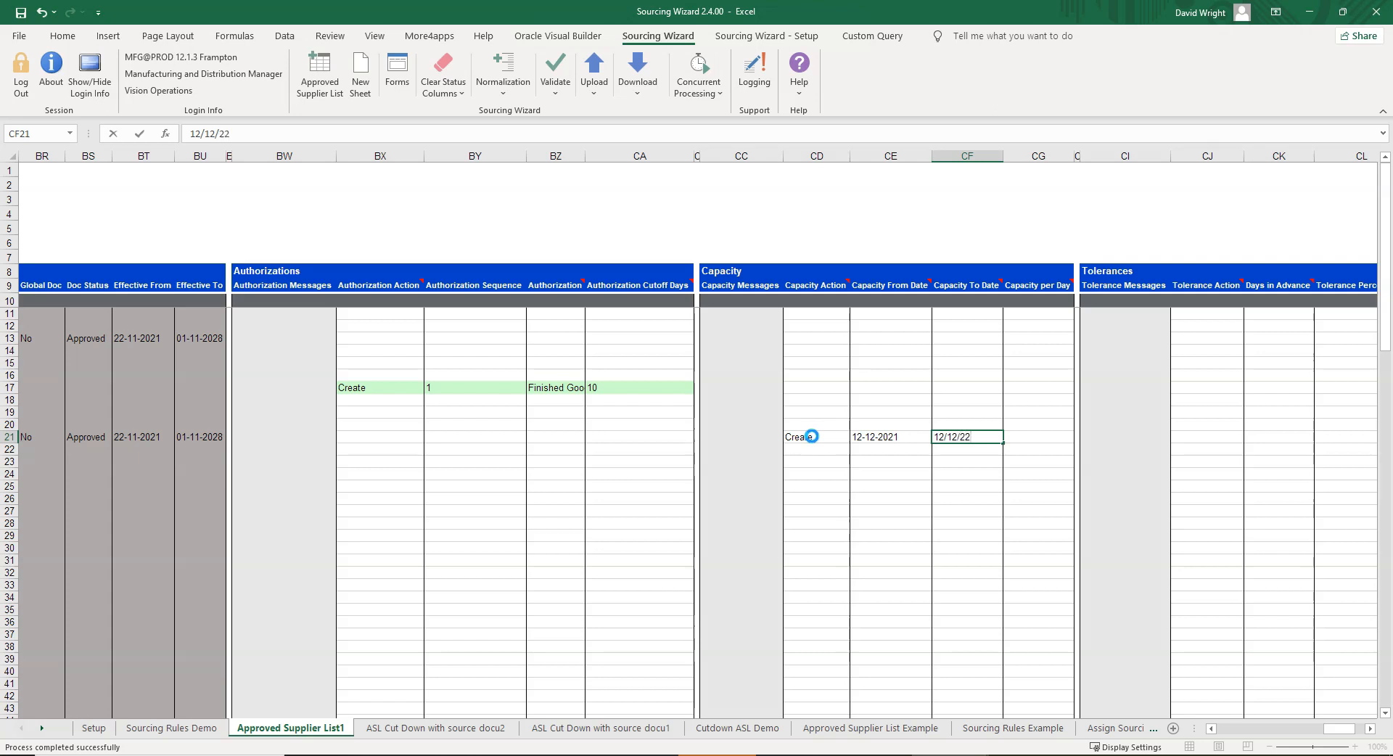
{"action": "key", "text": "Tab"}
{"action": "type", "text": "100"}
{"action": "key", "text": "Tab"}
Set the ASL Action of row 21 to Update and upload the selected row with its new capacity
{"action": "key", "text": "Home"}
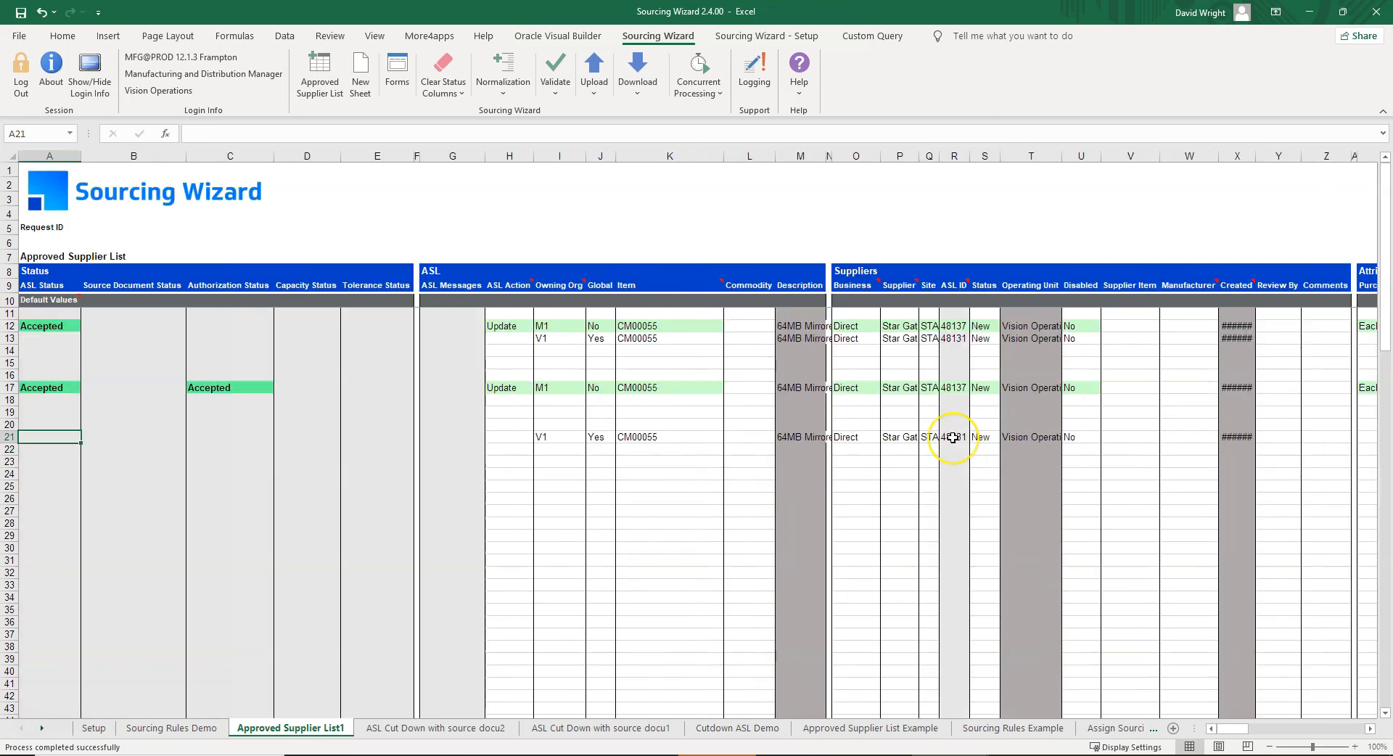
{"action": "left_click", "coordinate": [523, 436]}
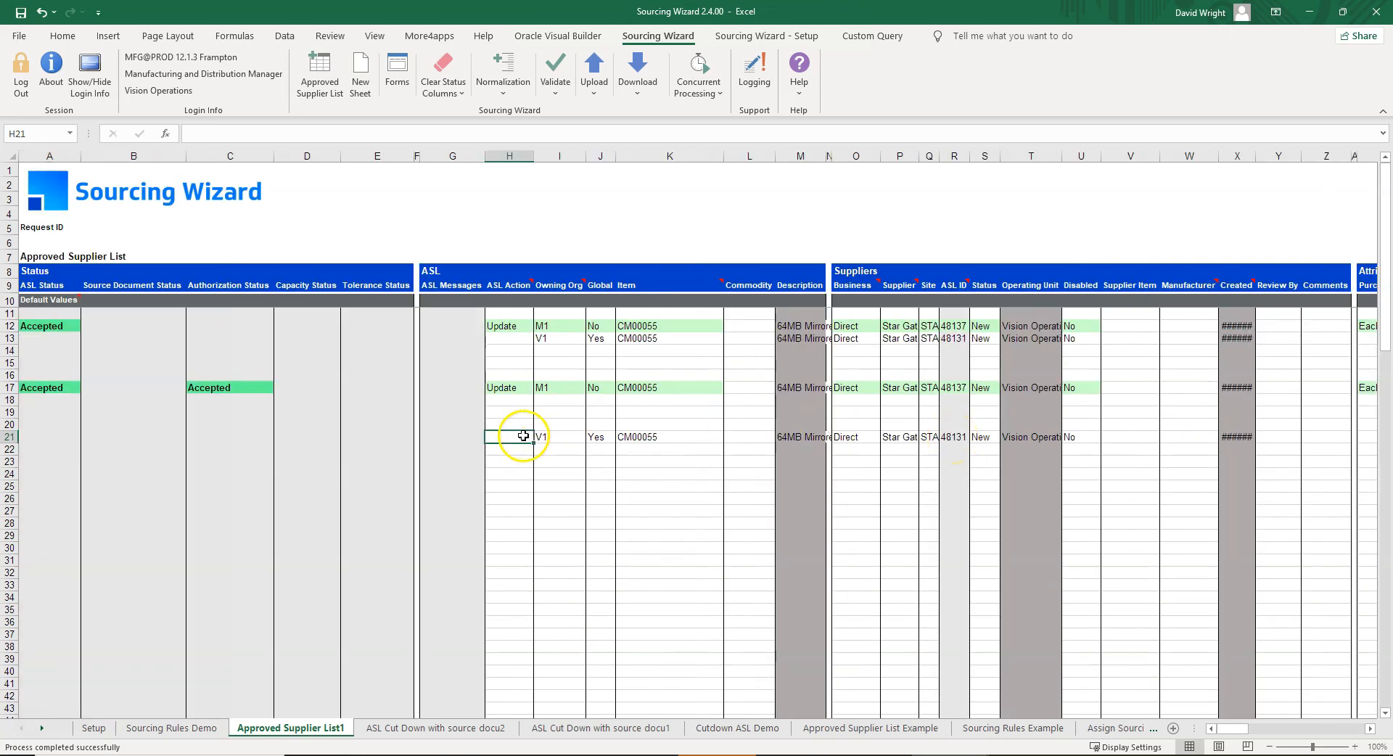
{"action": "type", "text": "Update"}
{"action": "left_click", "coordinate": [558, 437]}
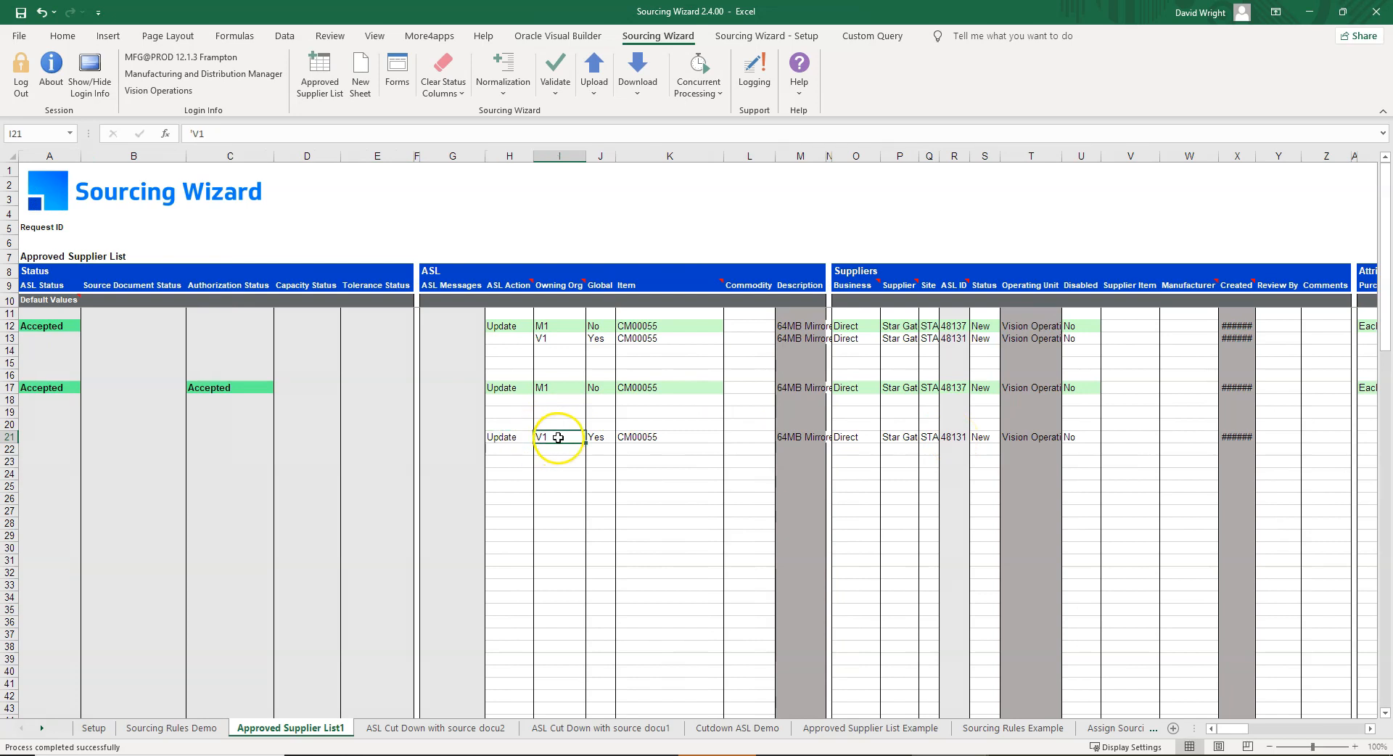
{"action": "left_click", "coordinate": [593, 83]}
{"action": "left_click", "coordinate": [613, 115]}
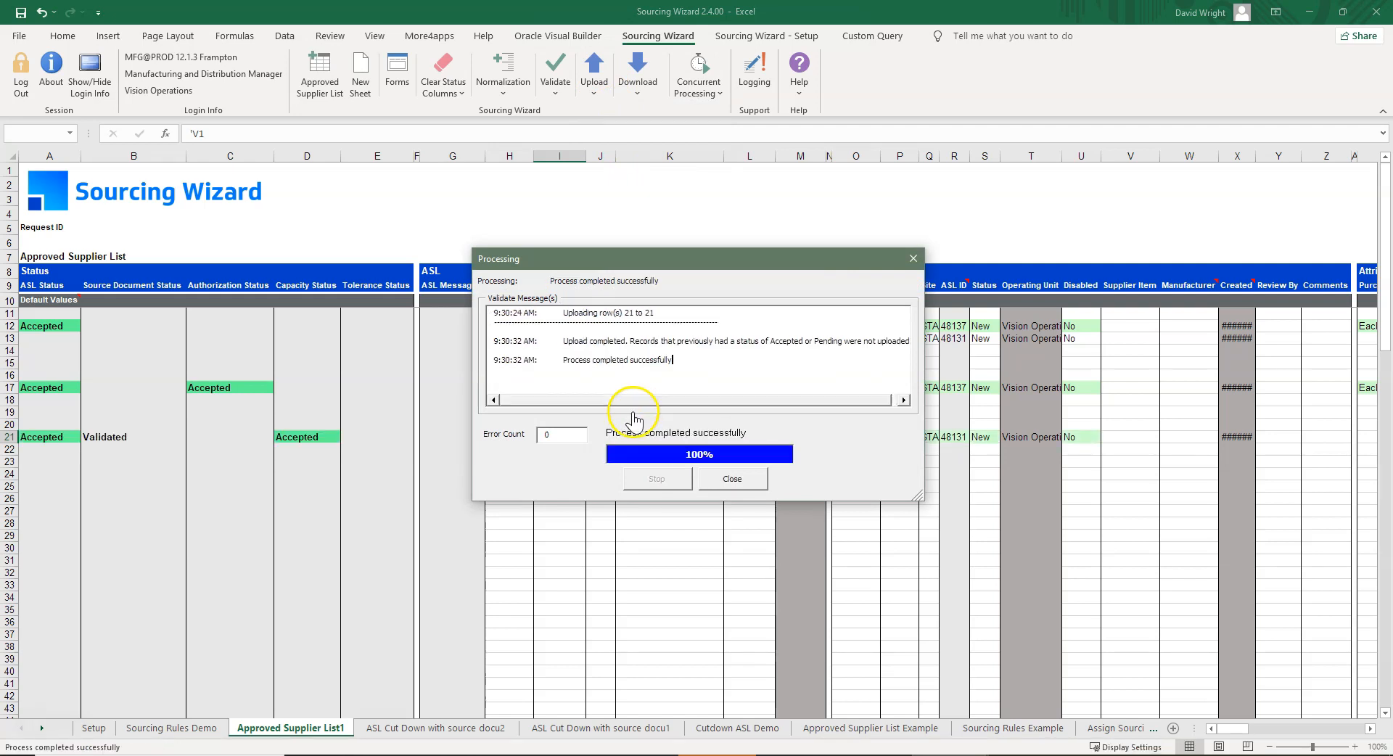
{"action": "left_click", "coordinate": [733, 479]}
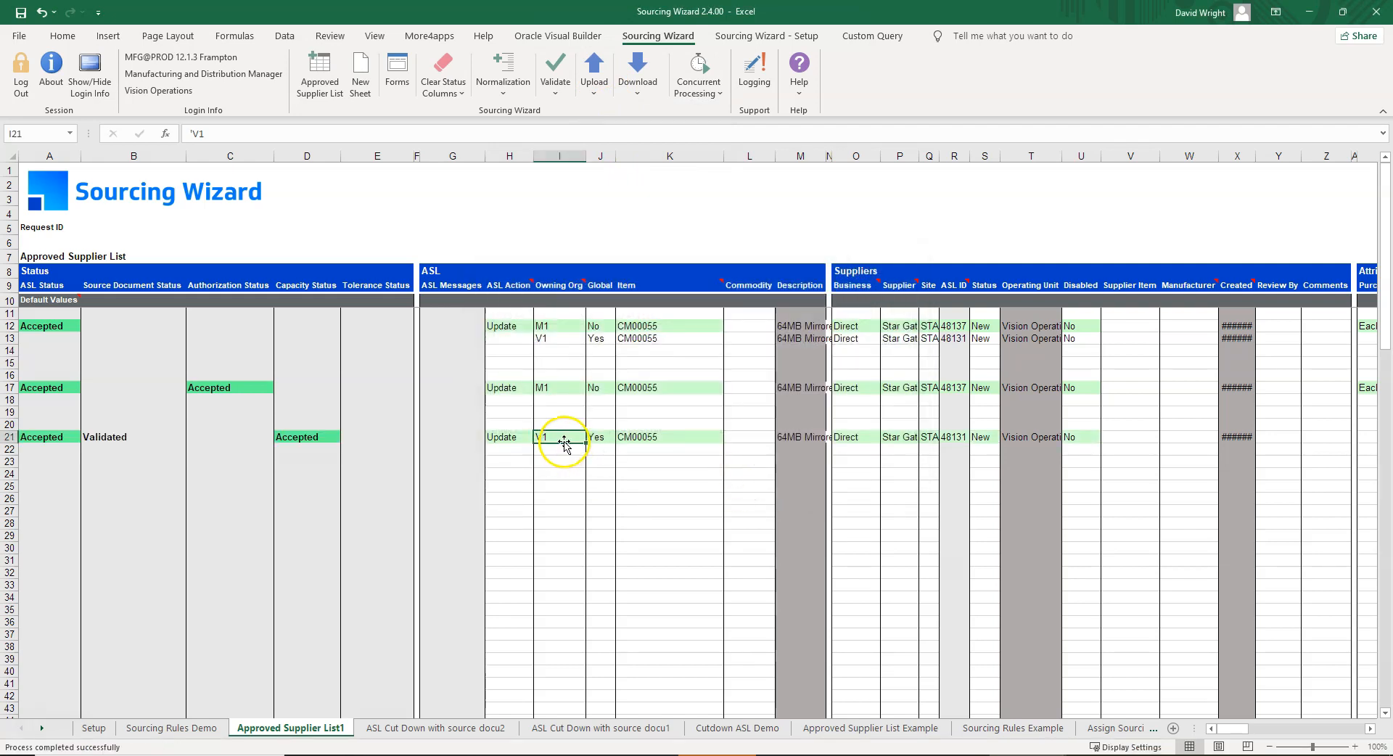
Copy the owning org, Global and Item values from row 21 into row 24 and change the item to CM00056
{"action": "left_click_drag", "start_coordinate": [559, 436], "coordinate": [638, 438]}
{"action": "key", "text": "ctrl+c"}
{"action": "left_click", "coordinate": [552, 474]}
{"action": "key", "text": "ctrl+v"}
{"action": "left_click", "coordinate": [649, 475]}
{"action": "left_click", "coordinate": [234, 135]}
{"action": "key", "text": "BackSpace"}
{"action": "type", "text": "6"}
{"action": "key", "text": "Return"}
Download the approved supplier list record for item CM00056 into row 24 using the sheet data
{"action": "left_click", "coordinate": [555, 472]}
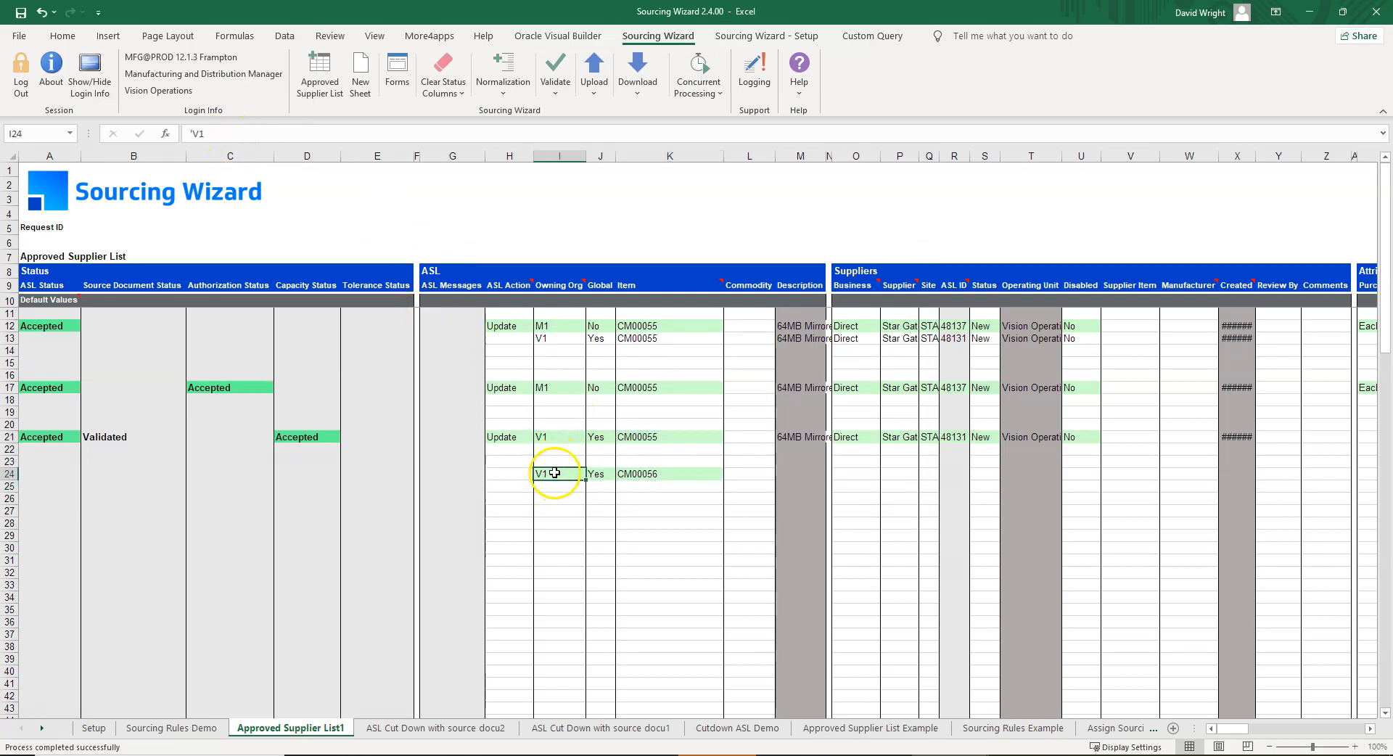
{"action": "left_click", "coordinate": [637, 76]}
{"action": "left_click", "coordinate": [666, 135]}
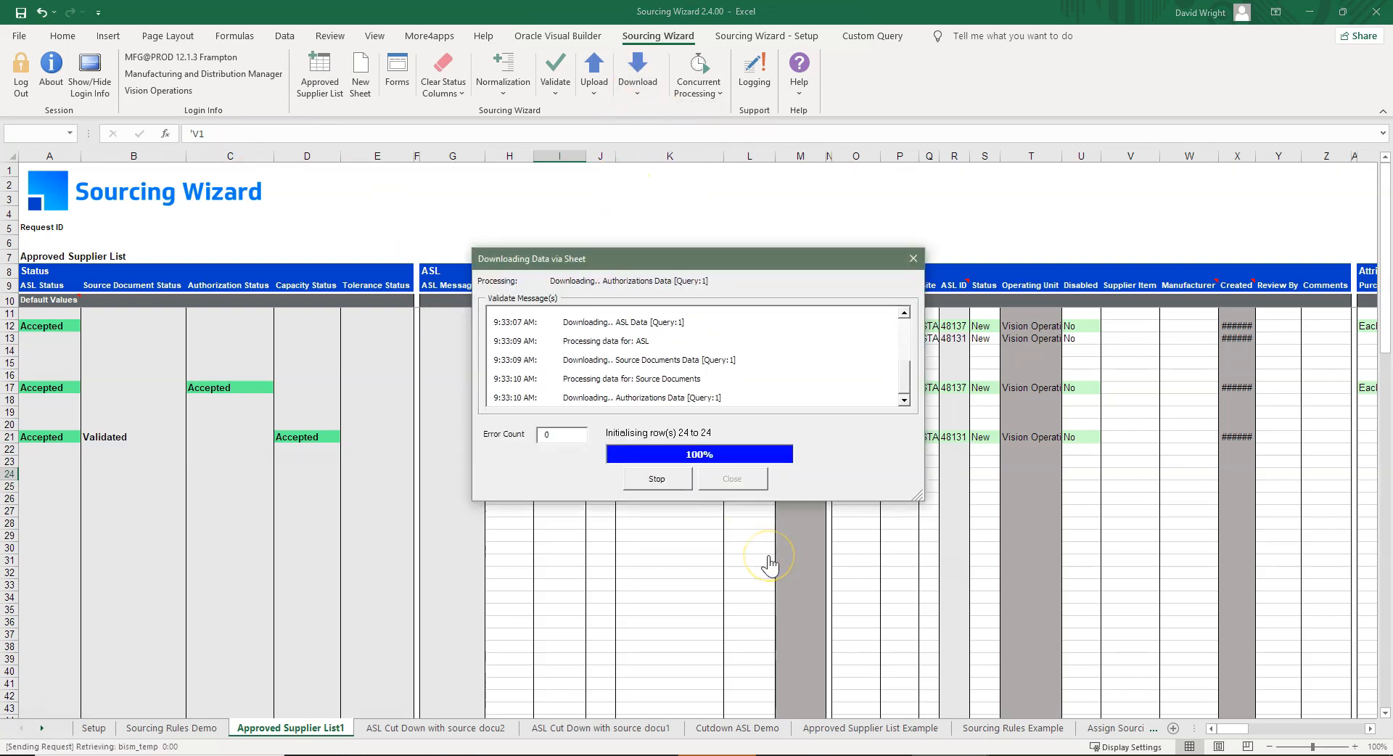
{"action": "left_click", "coordinate": [697, 438]}
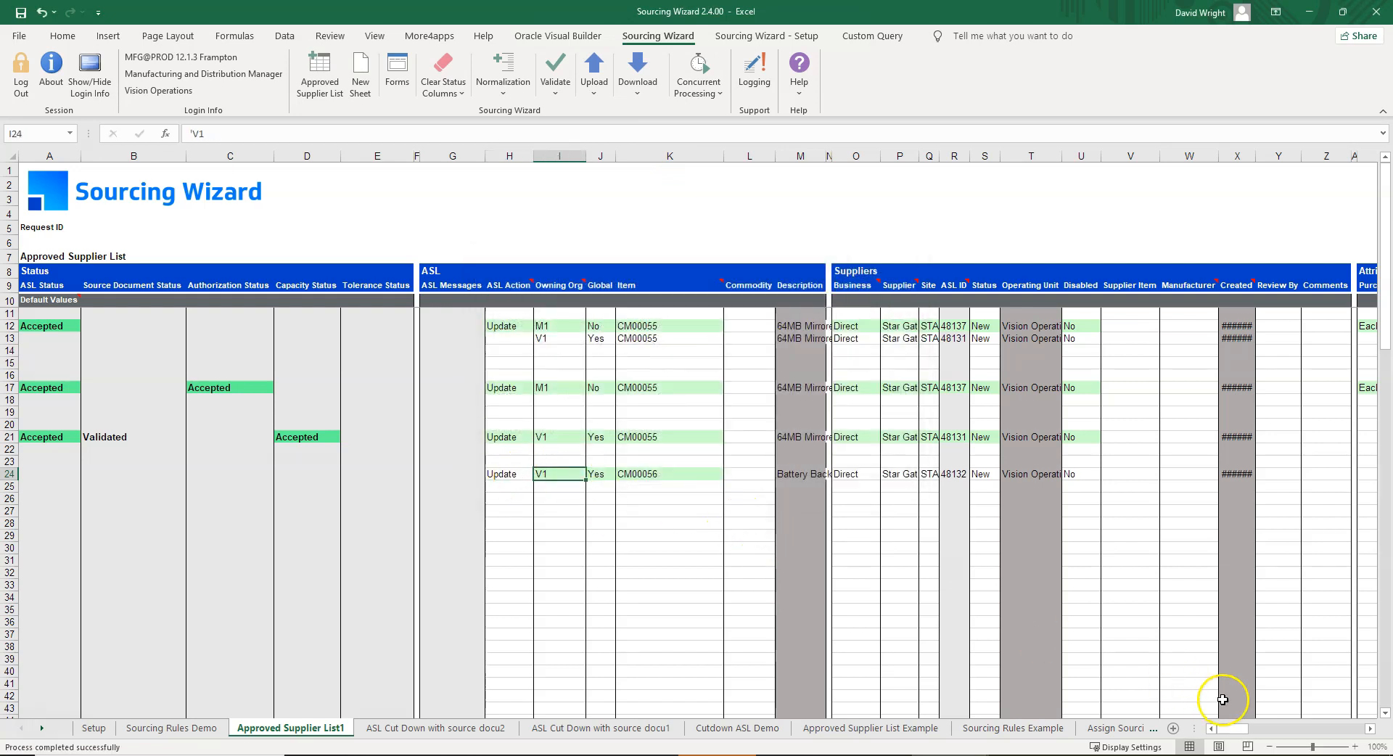
Copy the capacity action, dates and capacity per day from row 21 into row 24
{"action": "left_click_drag", "start_coordinate": [1230, 730], "coordinate": [1337, 708]}
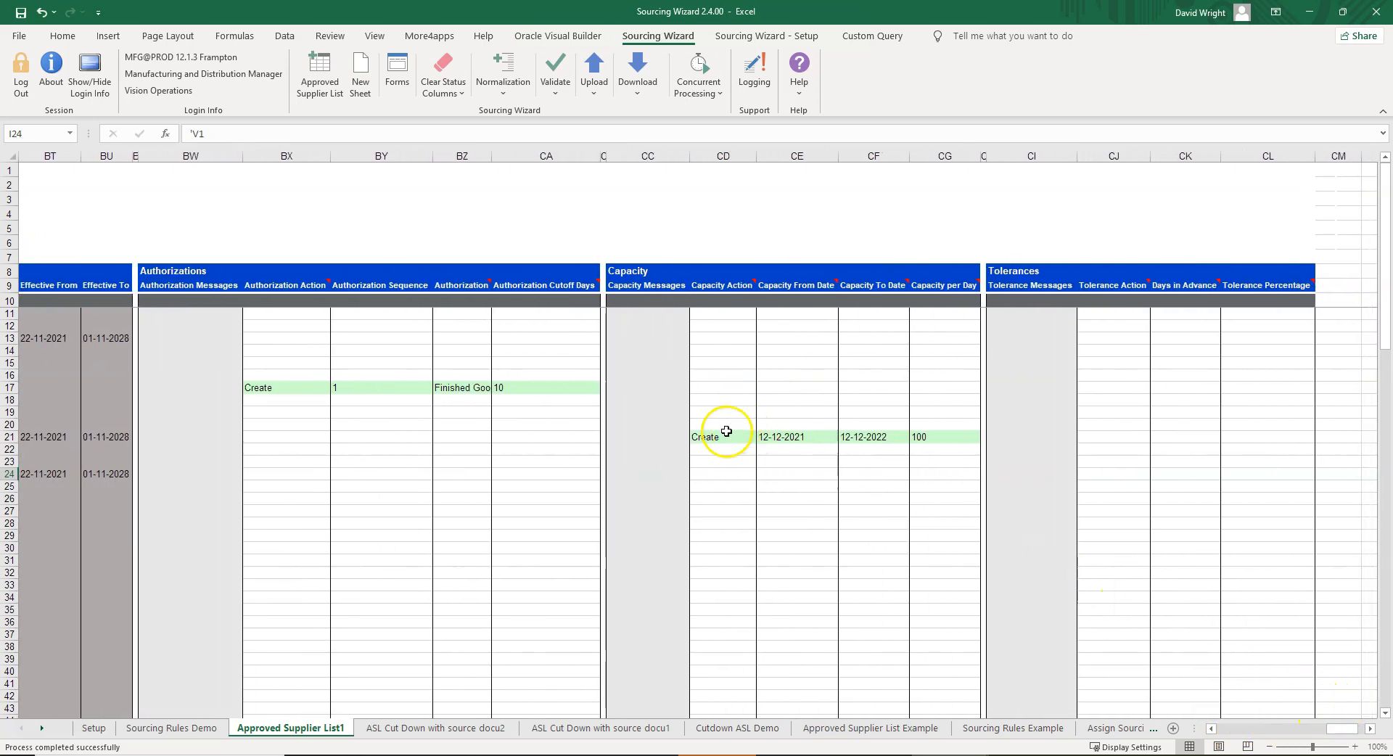
{"action": "left_click_drag", "start_coordinate": [721, 437], "coordinate": [943, 438]}
{"action": "key", "text": "ctrl+c"}
{"action": "left_click", "coordinate": [715, 475]}
{"action": "key", "text": "ctrl+v"}
In row 24, set the Tolerance Action to Create, Days in Advance to 5 and Tolerance Percentage to 10
{"action": "left_click", "coordinate": [1101, 474]}
{"action": "type", "text": "Create"}
{"action": "key", "text": "Tab"}
{"action": "type", "text": "5"}
{"action": "key", "text": "Tab"}
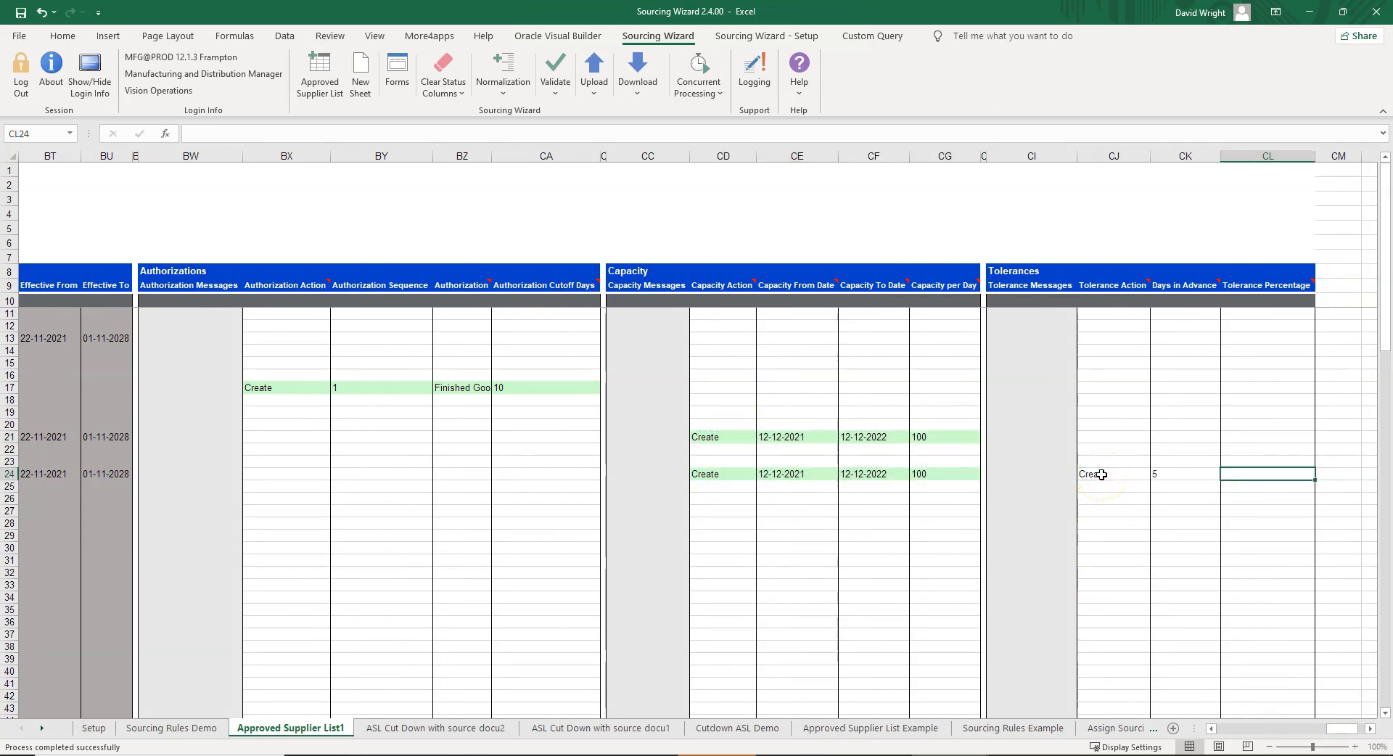
{"action": "type", "text": "10"}
Upload the selected row 24 with its capacity and tolerance entries, and check its status columns
{"action": "left_click", "coordinate": [1101, 474]}
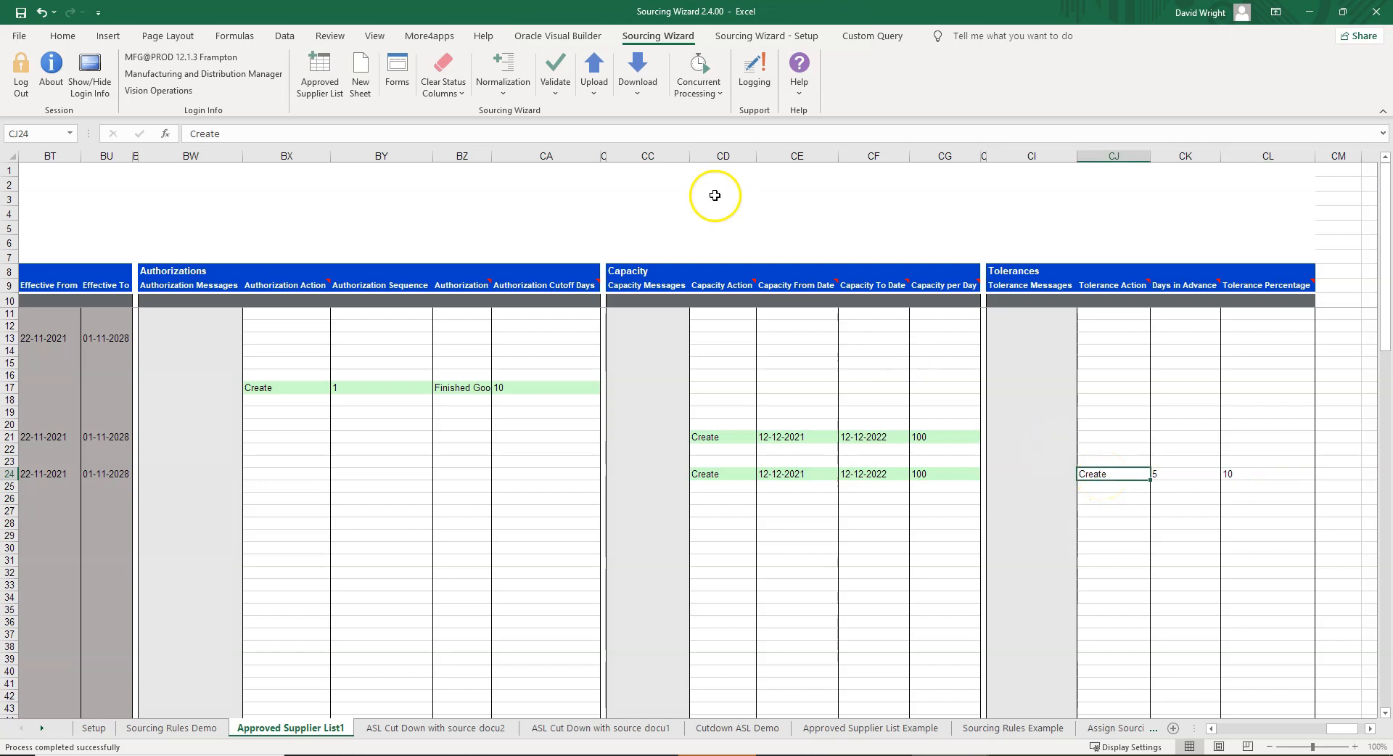
{"action": "left_click", "coordinate": [600, 97]}
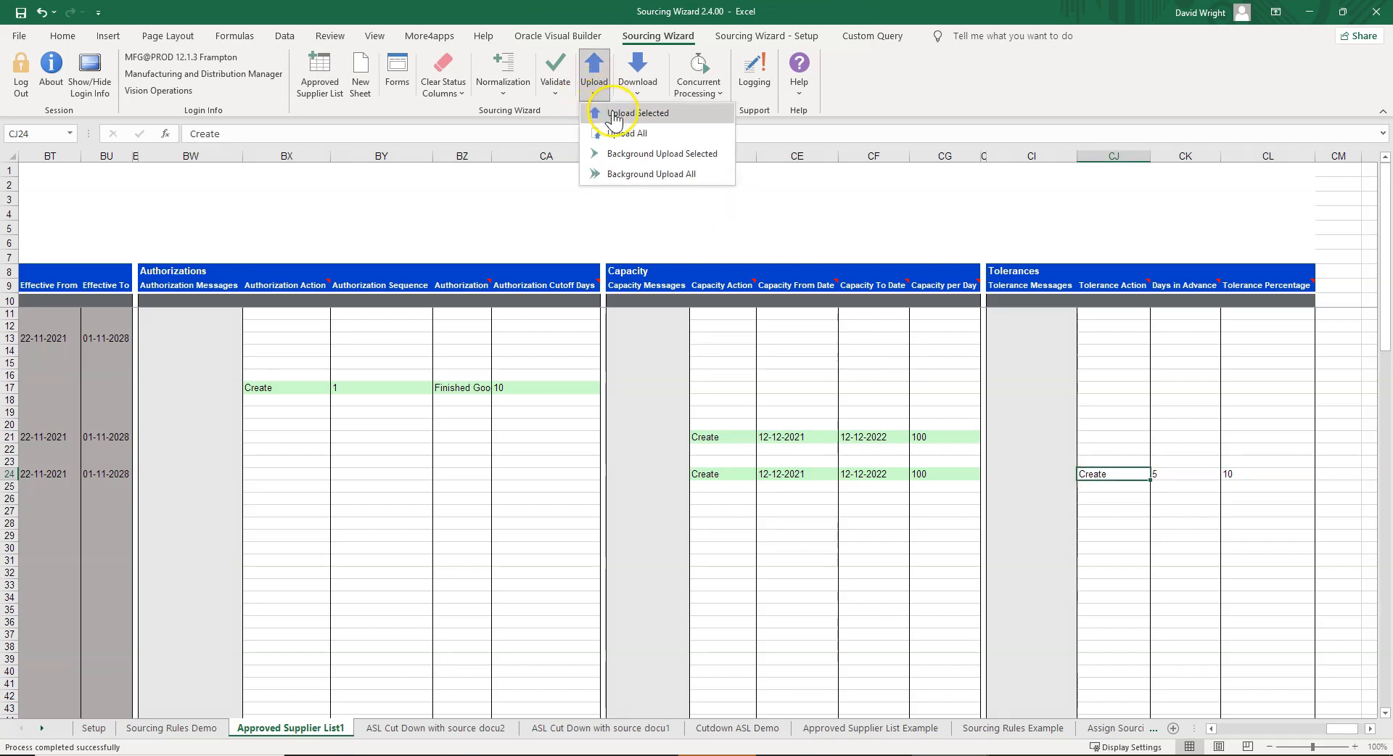
{"action": "left_click", "coordinate": [624, 113]}
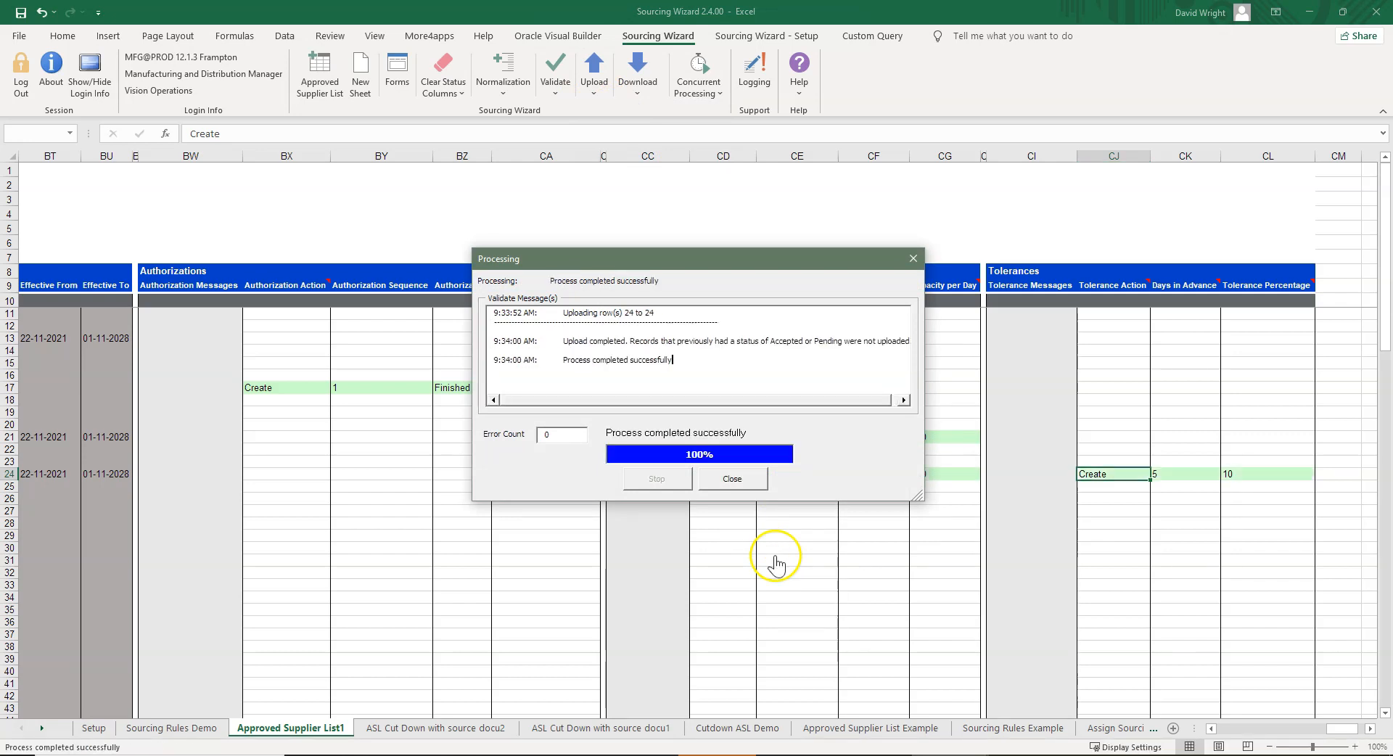
{"action": "left_click", "coordinate": [733, 479]}
{"action": "key", "text": "Home"}
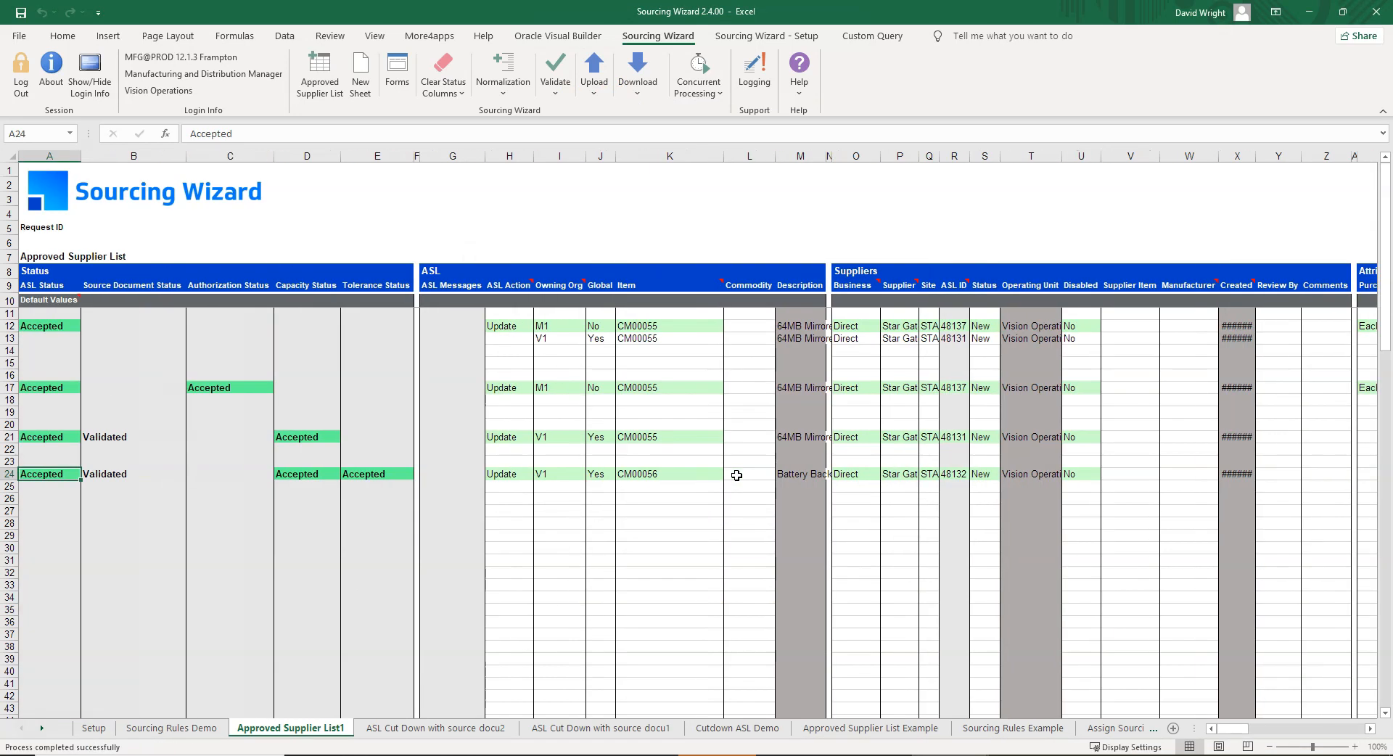